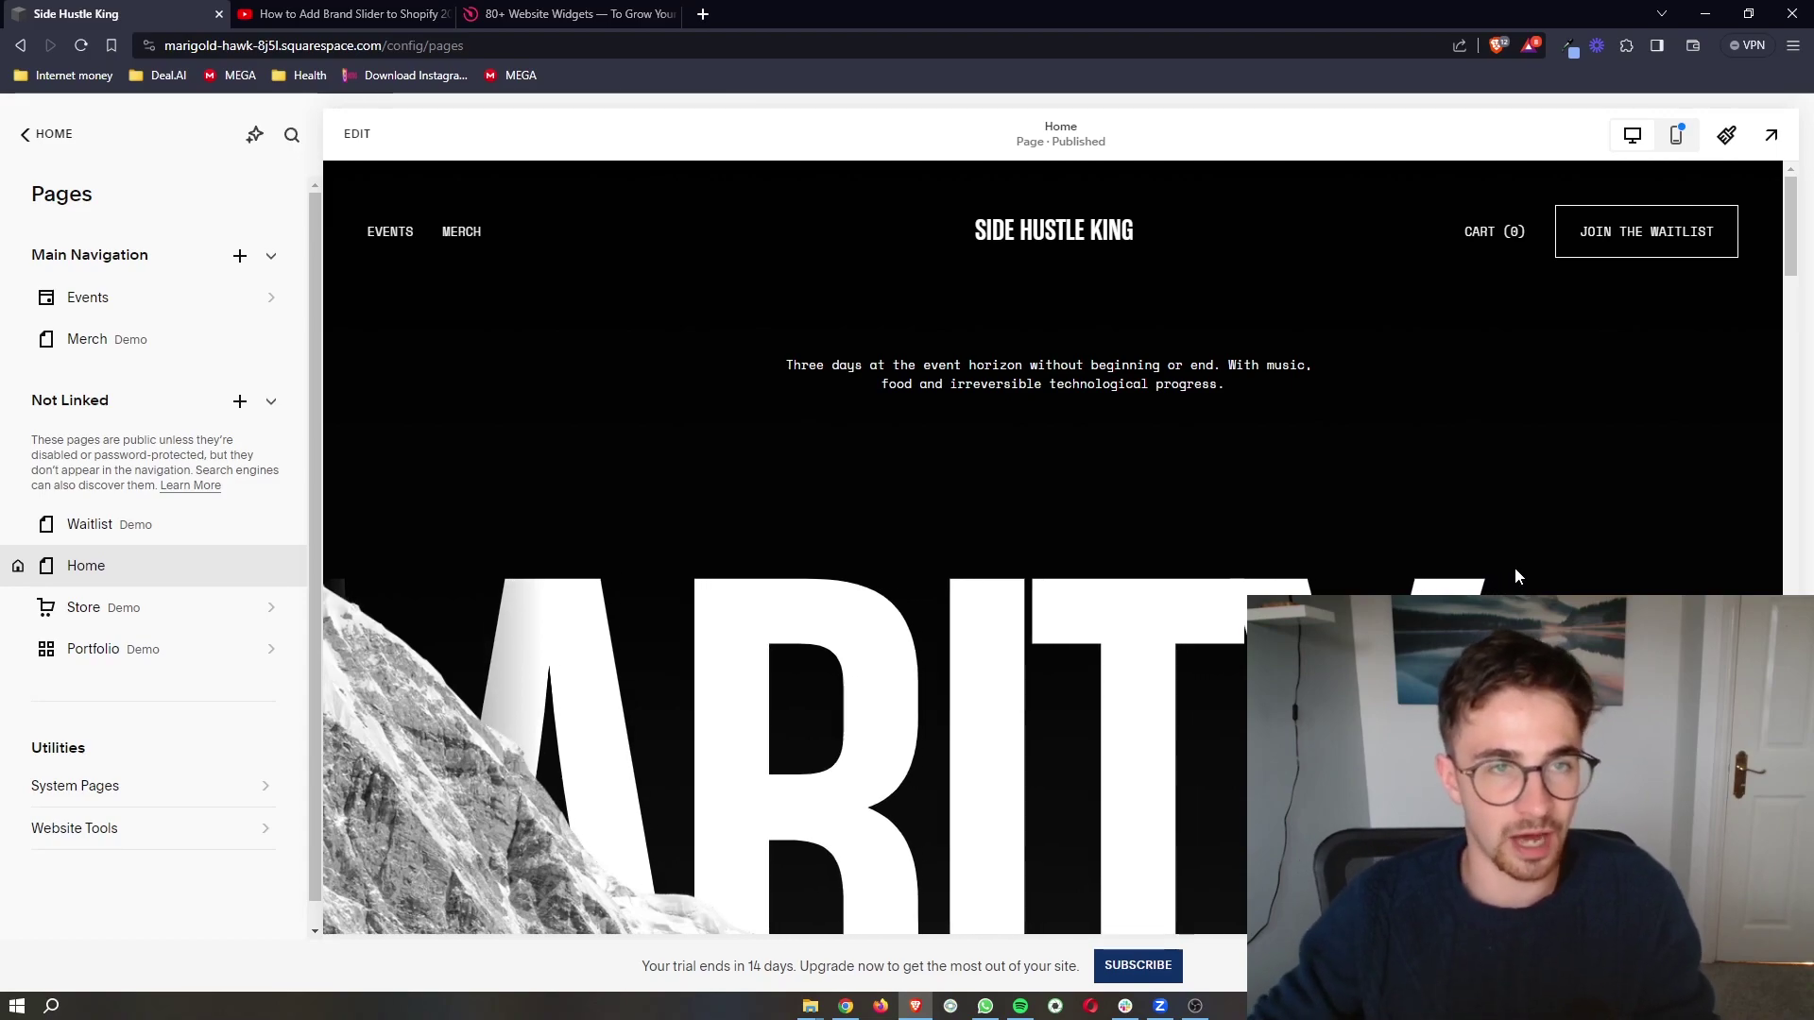
Bring up the Elfsight home page and its free, no-credit-card sign-up offer beside the Squarespace editor.
{"action": "left_click", "coordinate": [345, 13]}
{"action": "left_click", "coordinate": [321, 685]}
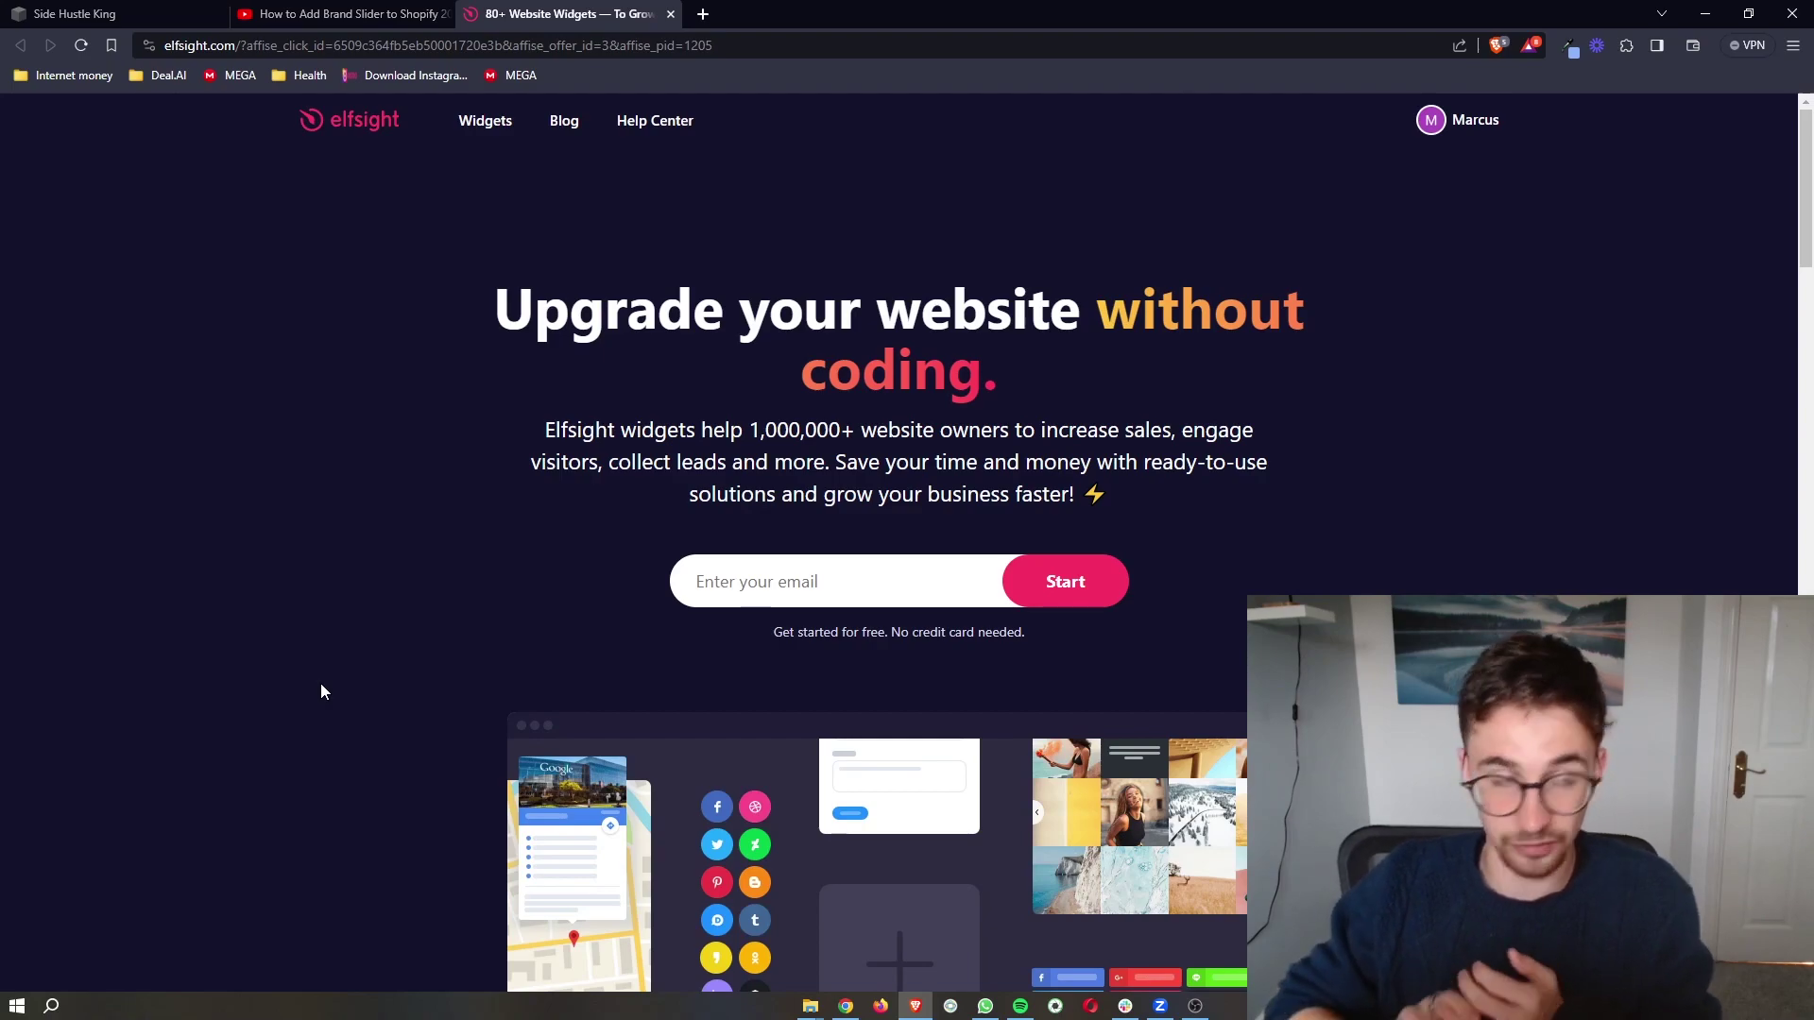
{"action": "left_click", "coordinate": [75, 14]}
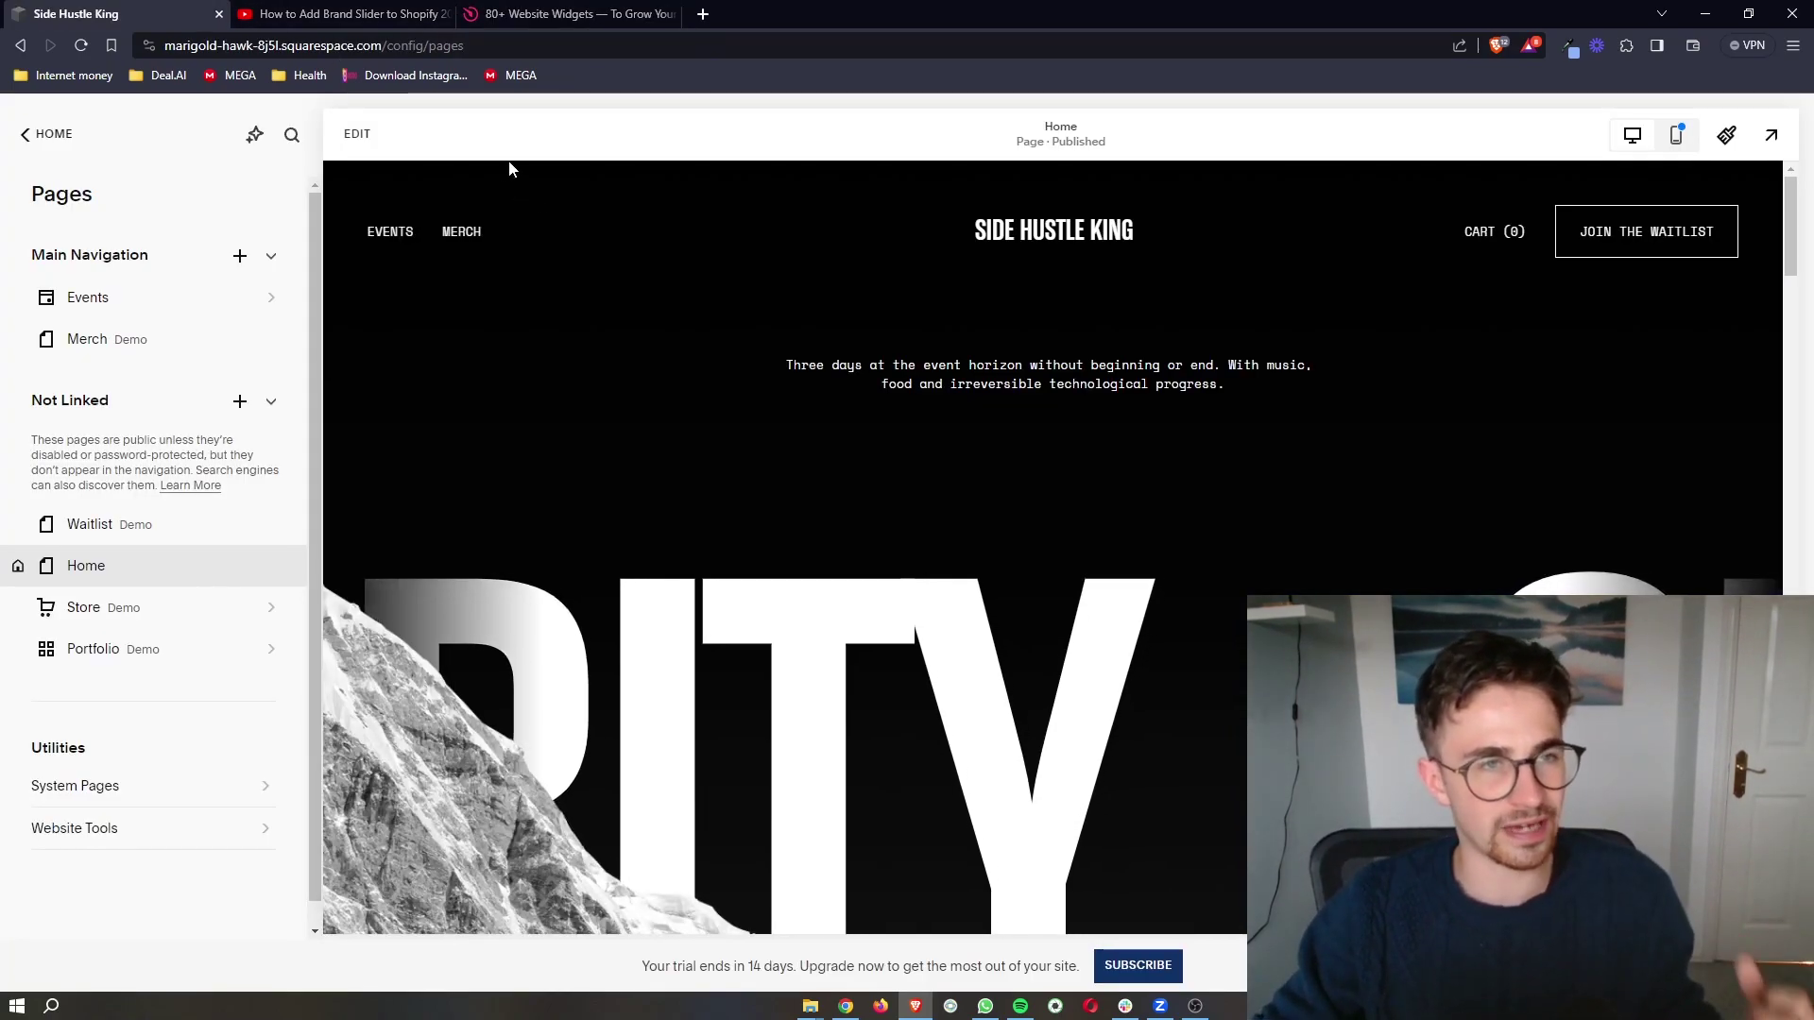
{"action": "scroll", "coordinate": [995, 494], "scroll_direction": "down", "scroll_amount": 3}
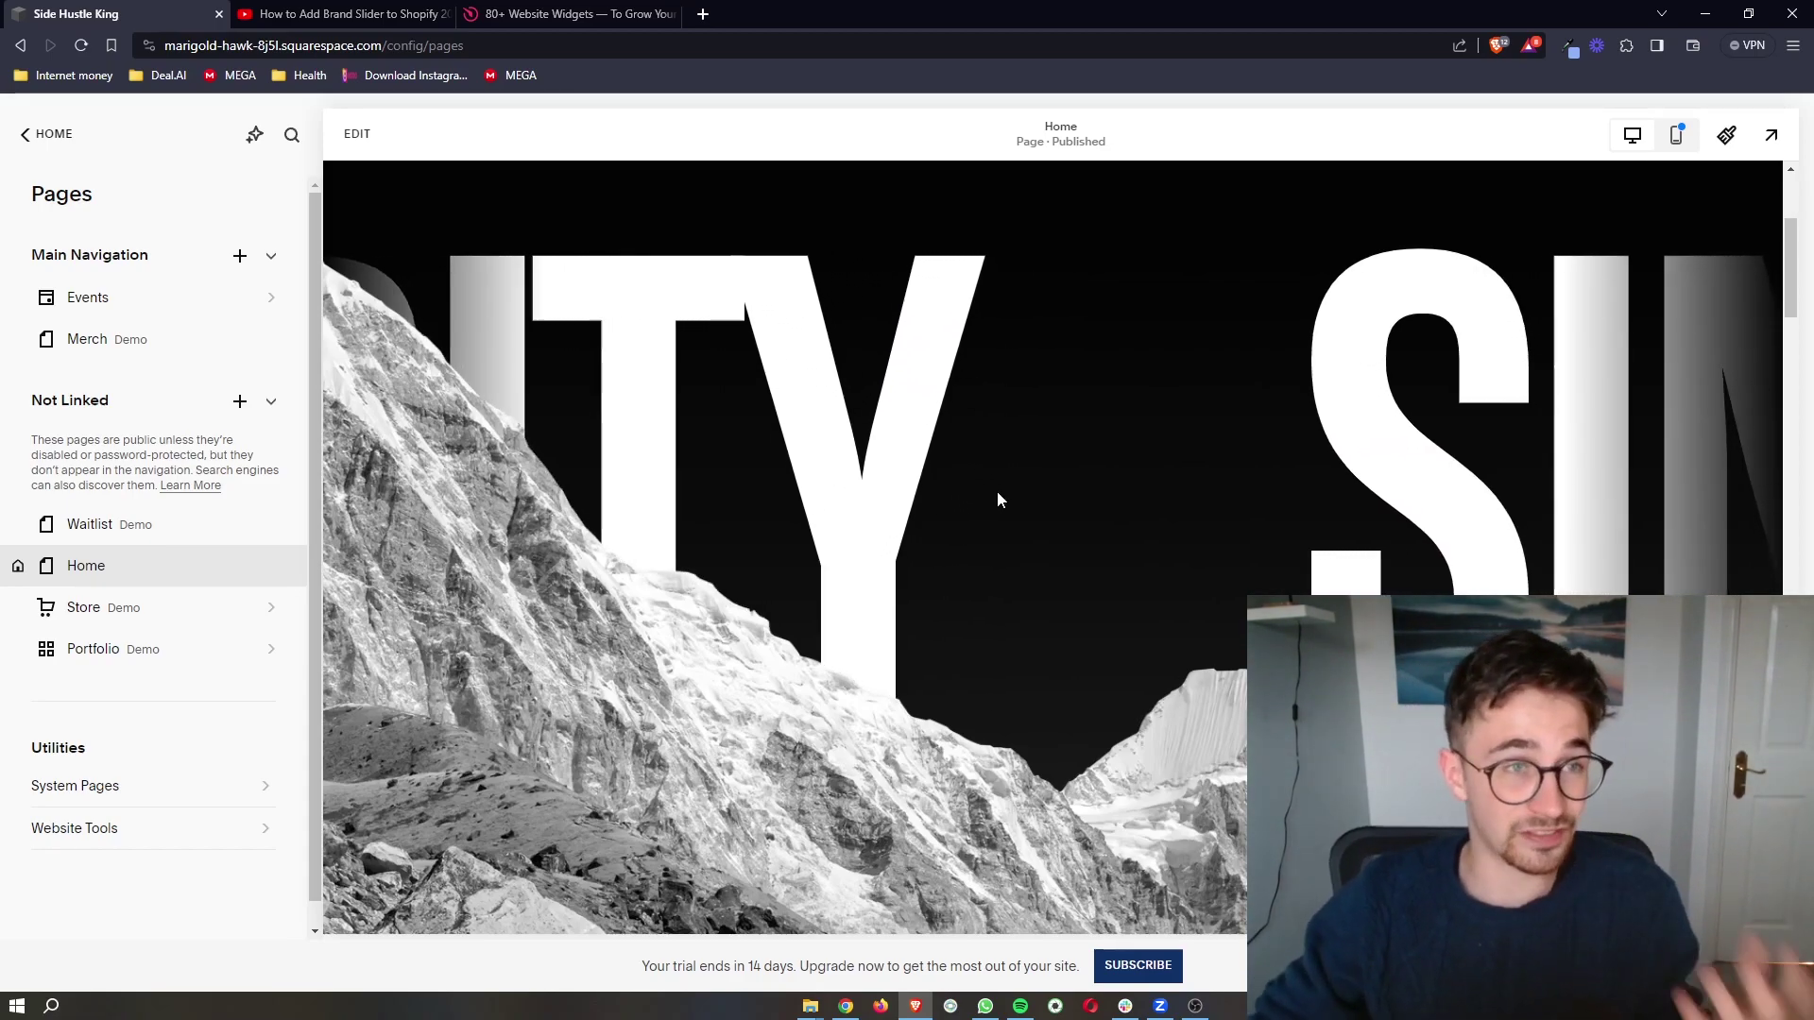
{"action": "left_click", "coordinate": [603, 13]}
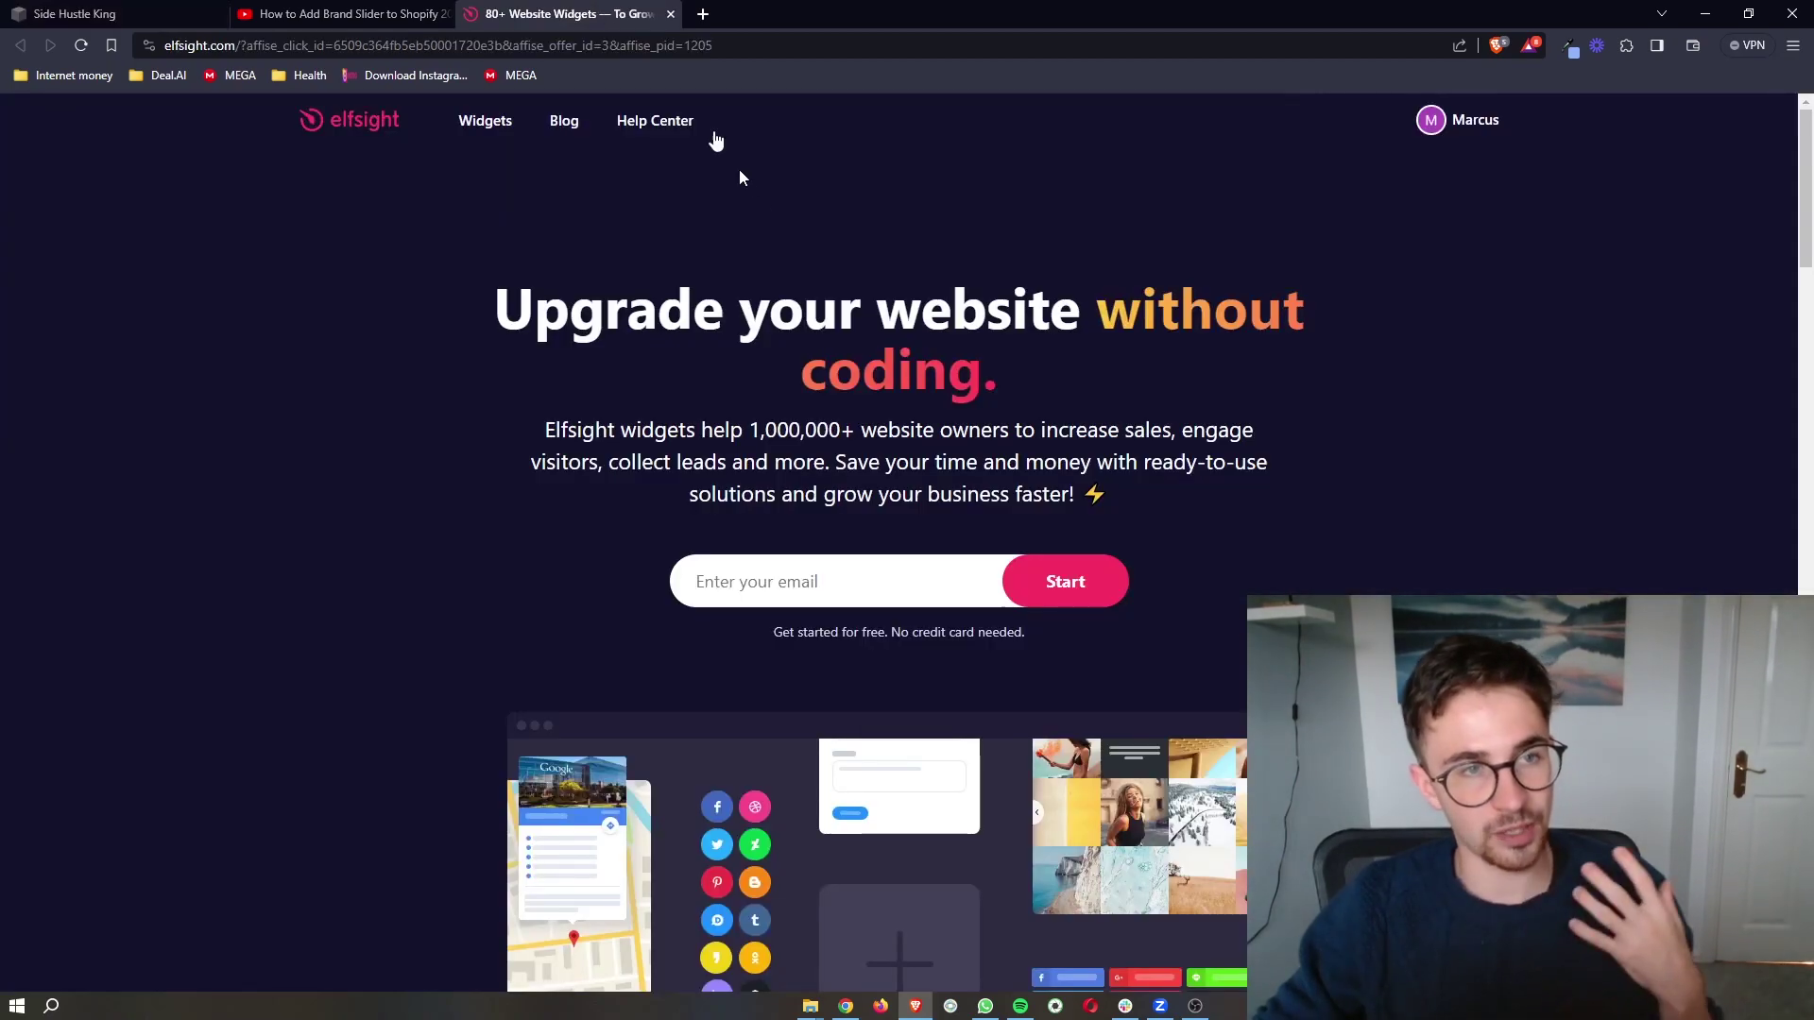
{"action": "left_click_drag", "start_coordinate": [1036, 615], "coordinate": [775, 618]}
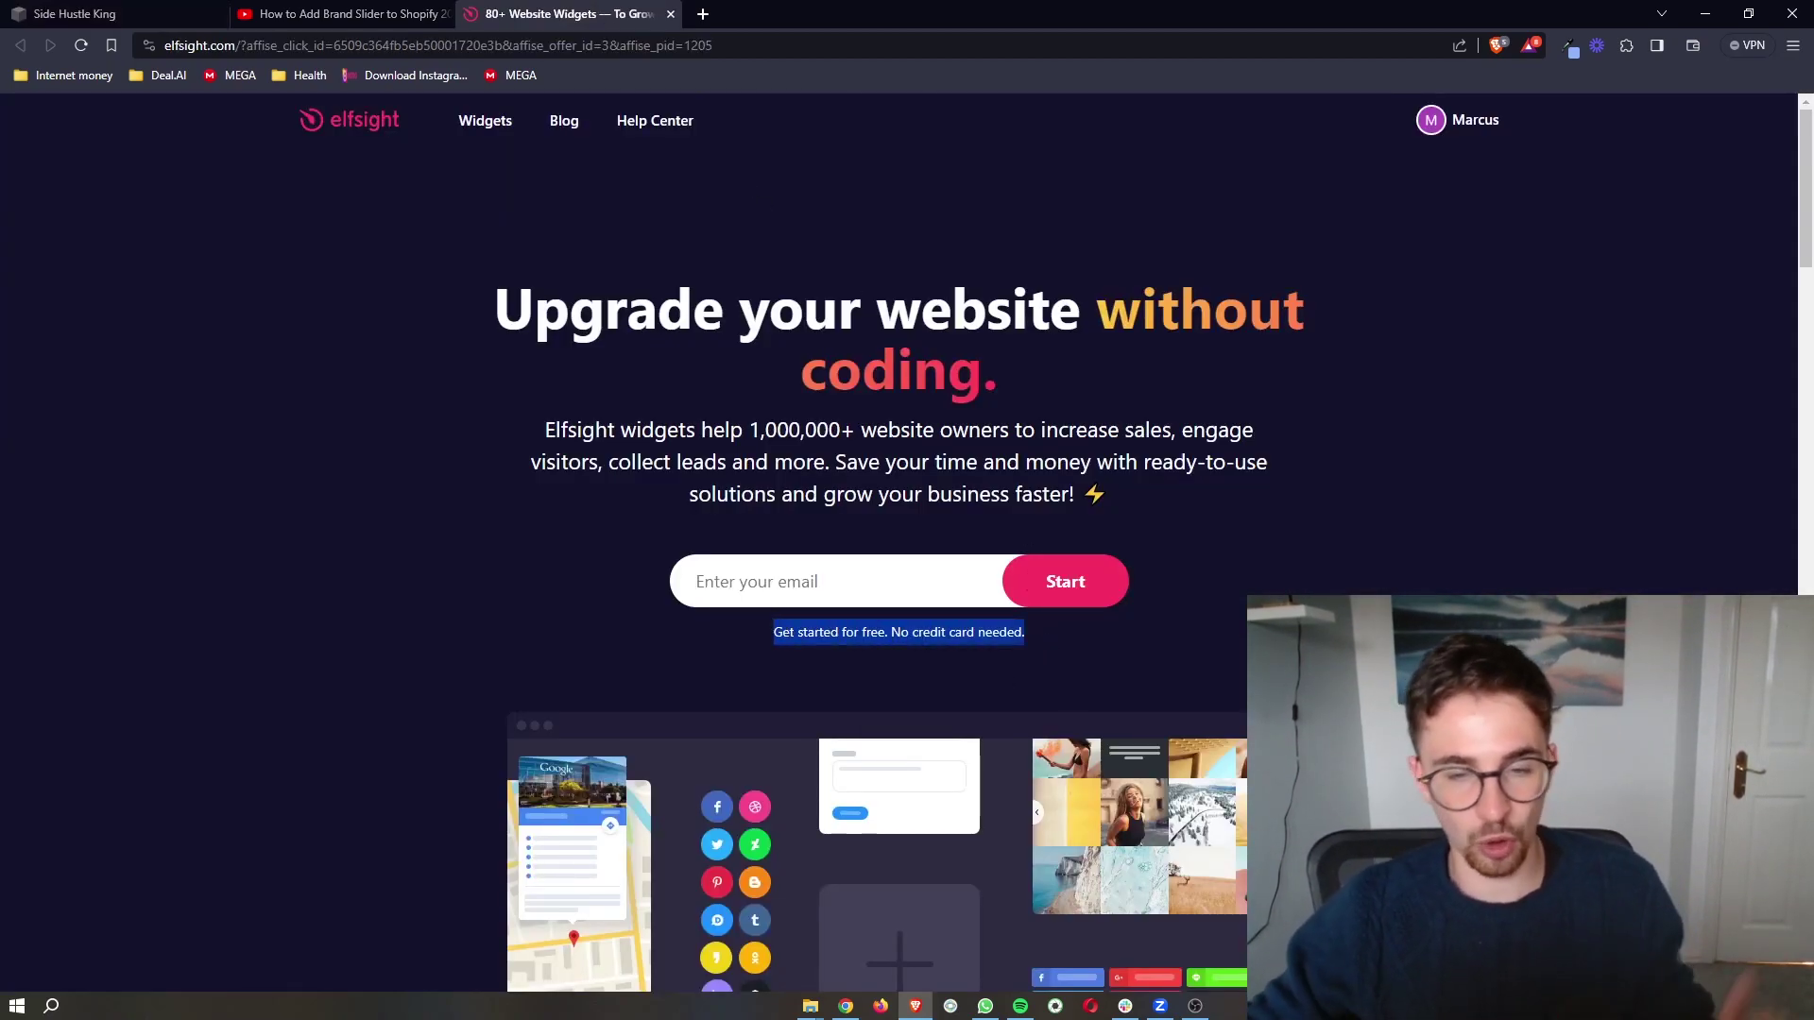
{"action": "left_click", "coordinate": [859, 591]}
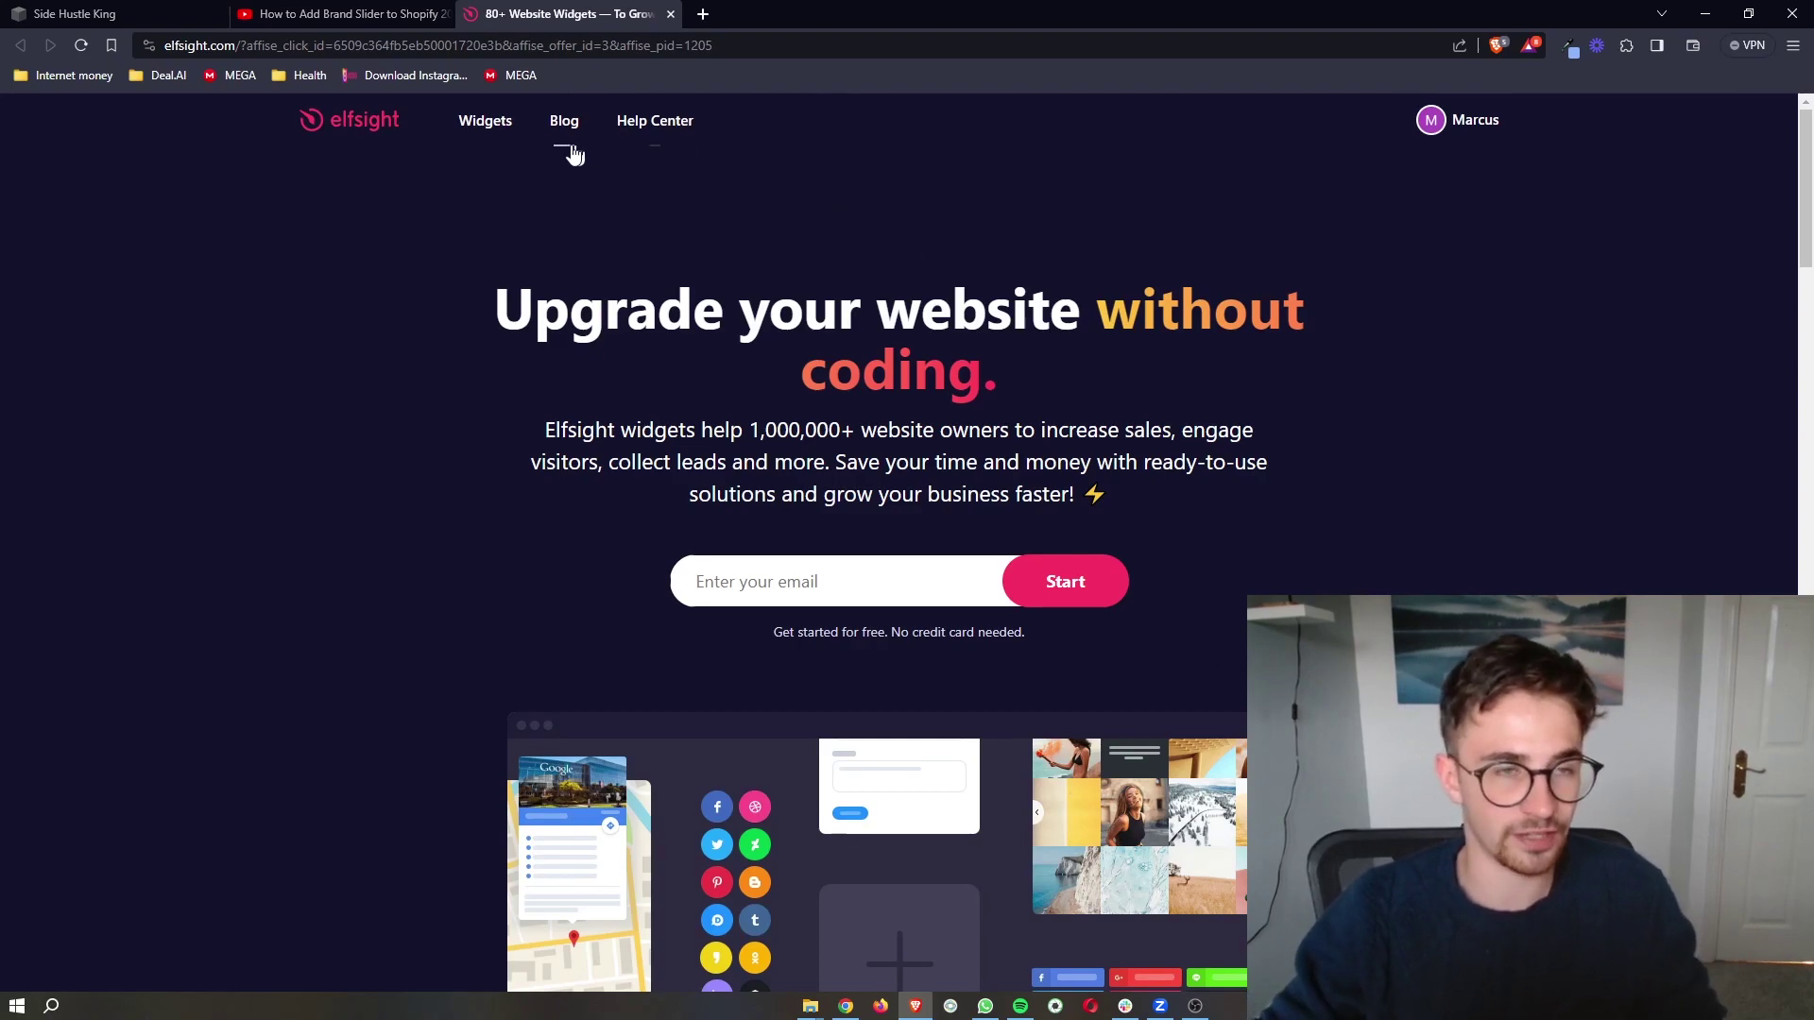
Open Elfsight's widget catalogue and browse the available widgets.
{"action": "left_click", "coordinate": [484, 121]}
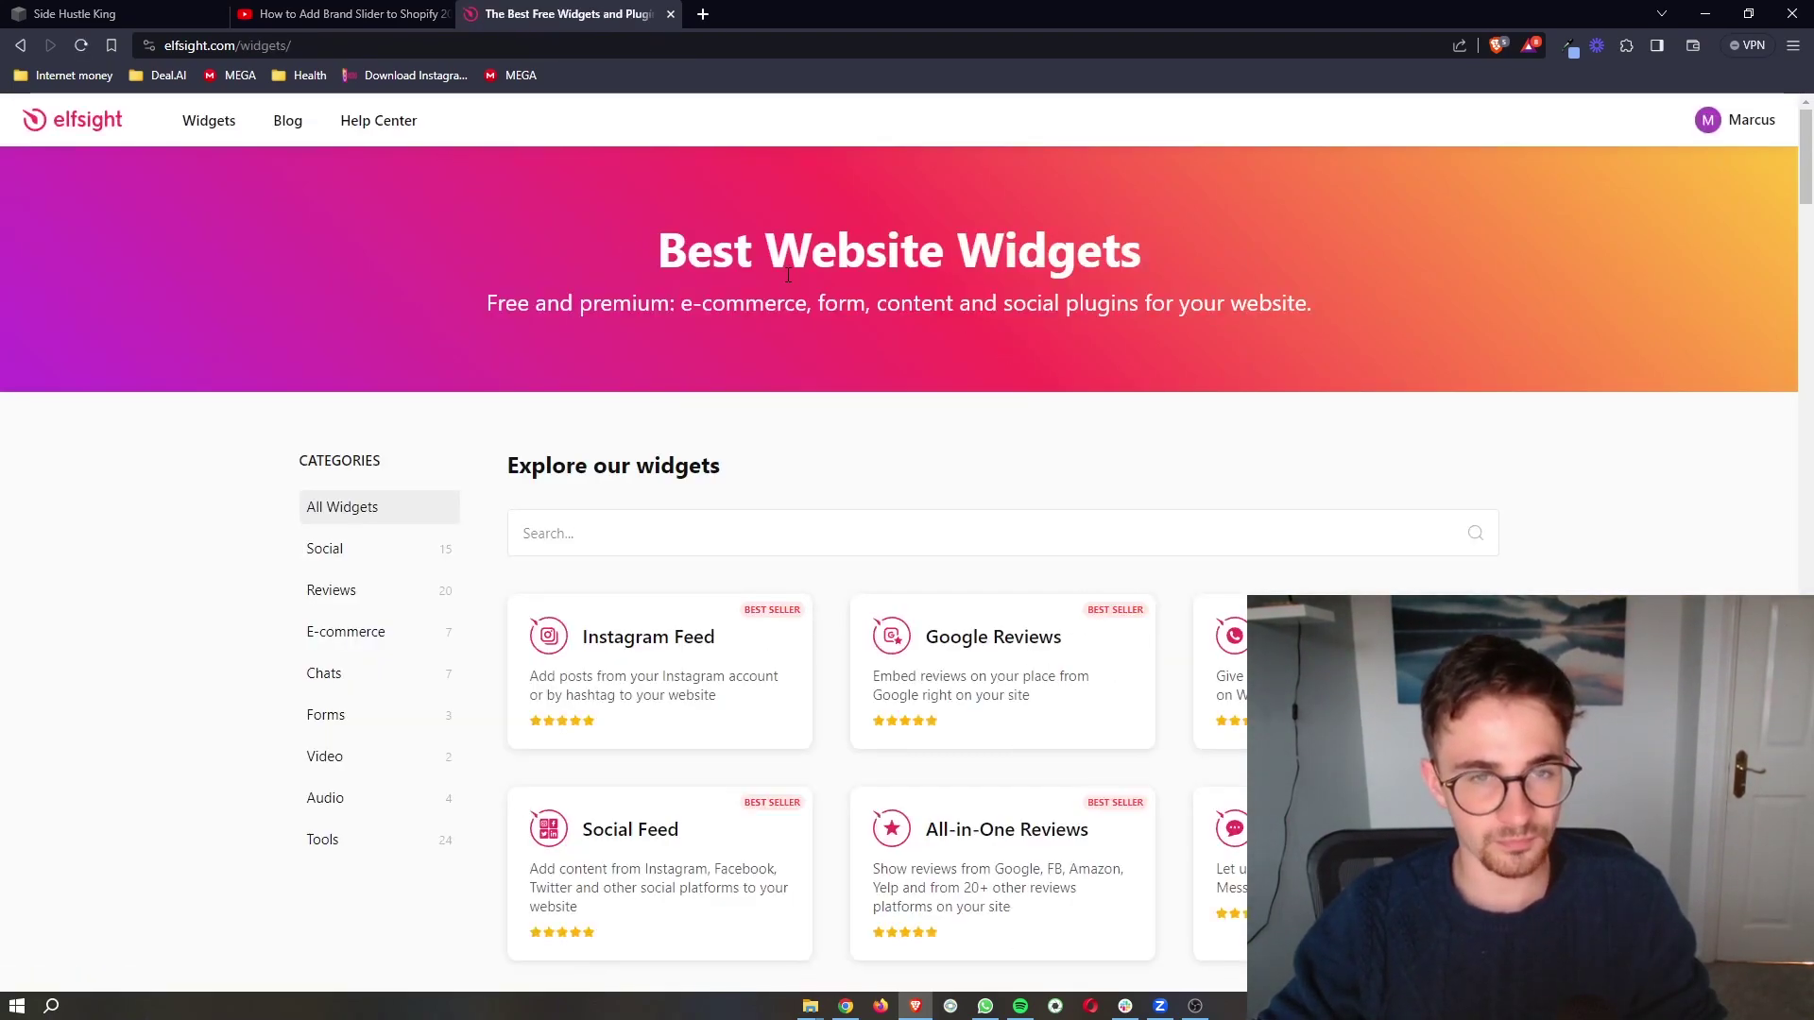
{"action": "left_click_drag", "start_coordinate": [648, 242], "coordinate": [1177, 280]}
{"action": "left_click", "coordinate": [1461, 393]}
{"action": "scroll", "coordinate": [1462, 393], "scroll_direction": "down", "scroll_amount": 3}
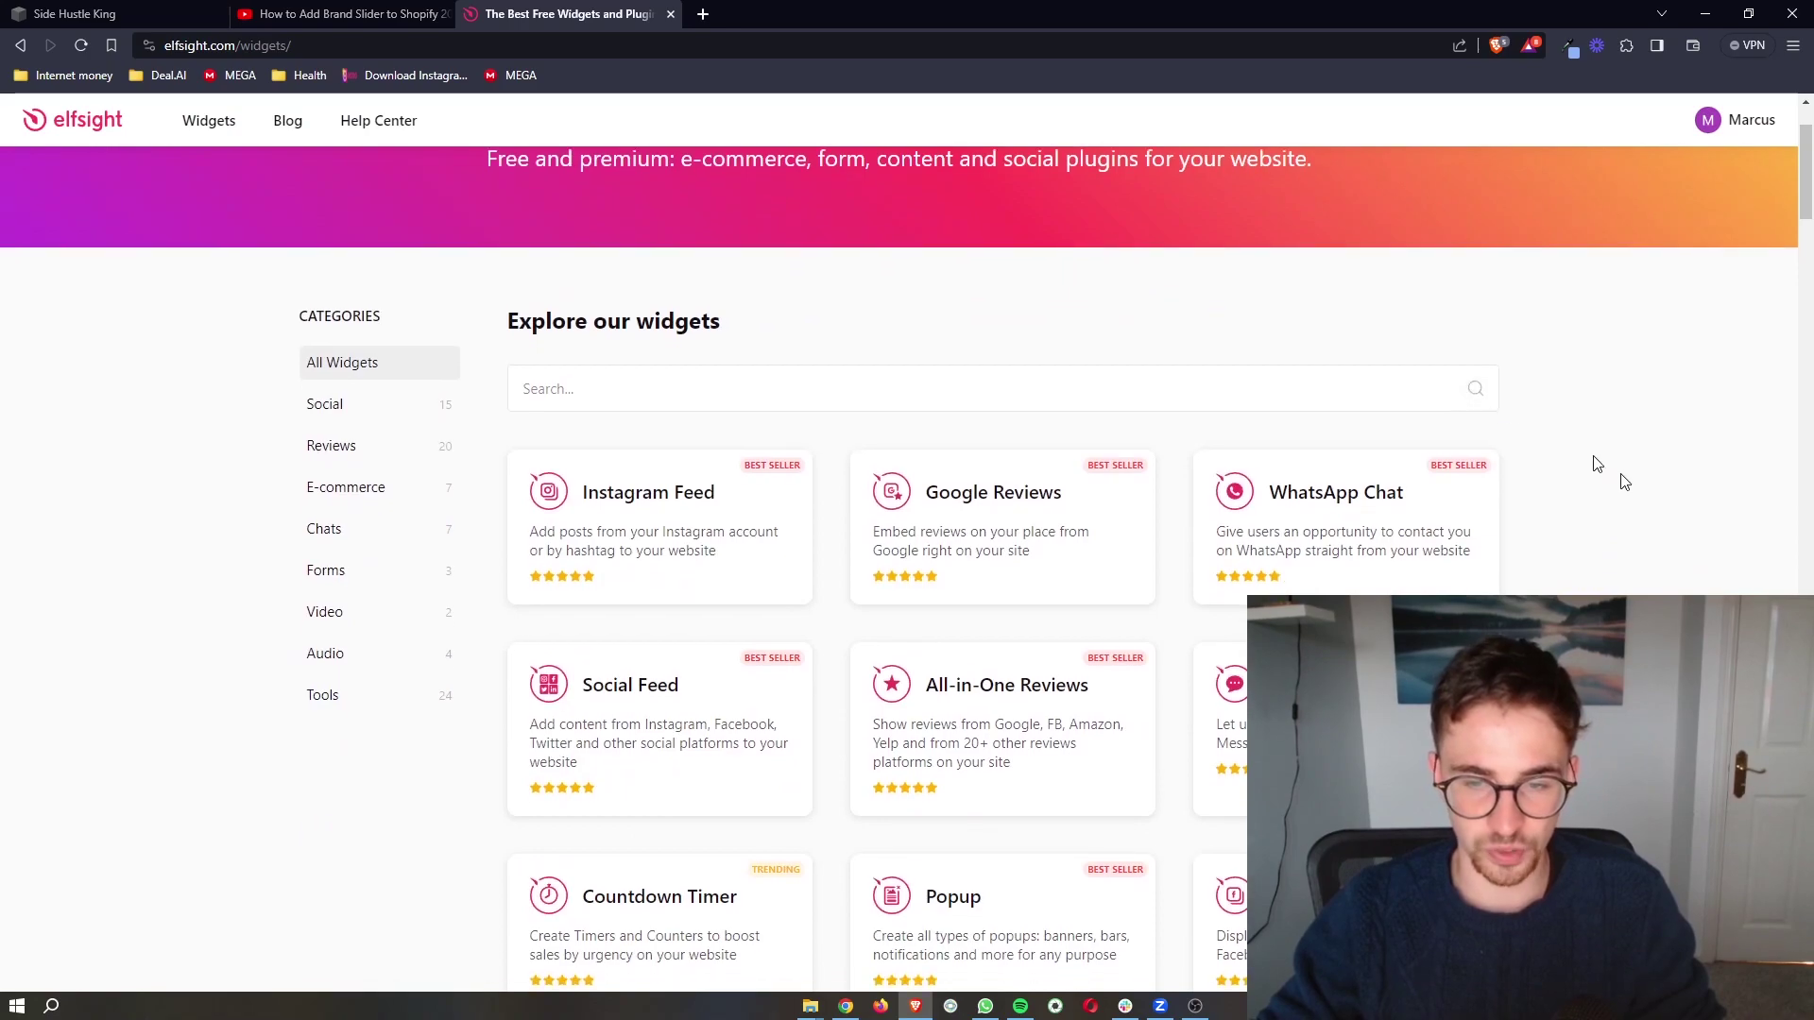
{"action": "scroll", "coordinate": [1674, 524], "scroll_direction": "down", "scroll_amount": 10}
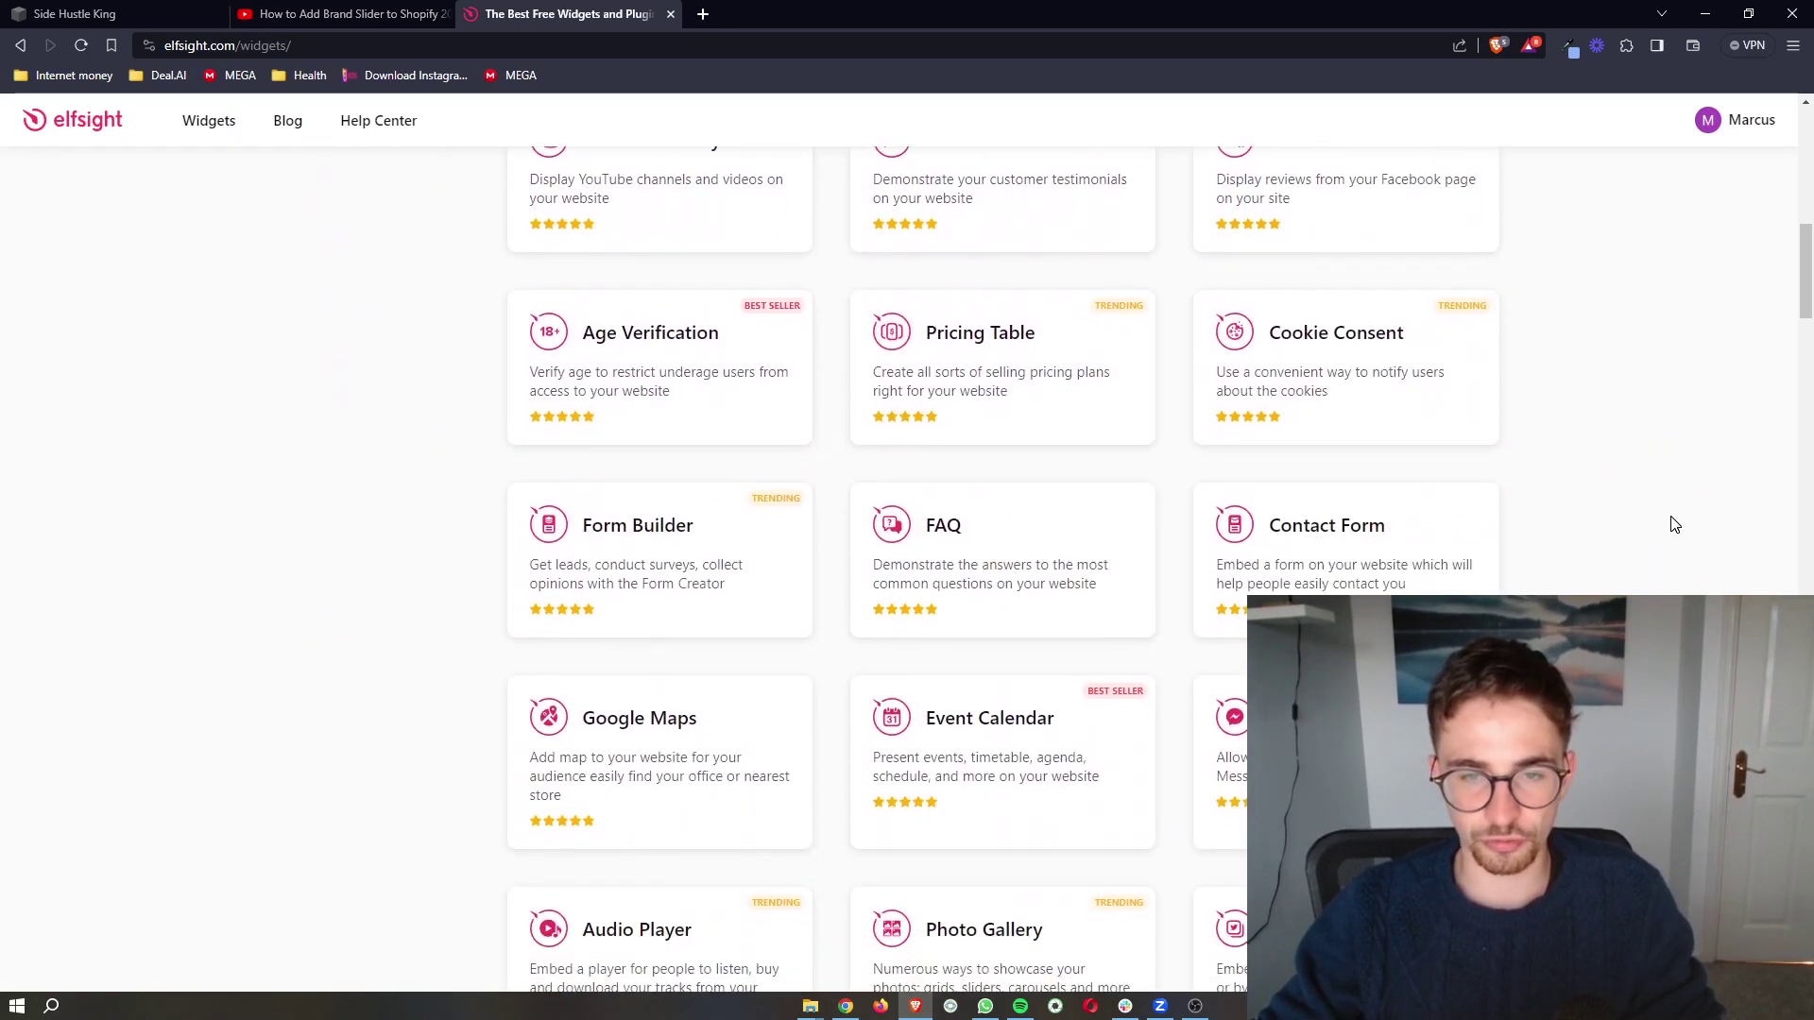
{"action": "scroll", "coordinate": [1674, 525], "scroll_direction": "down", "scroll_amount": 10}
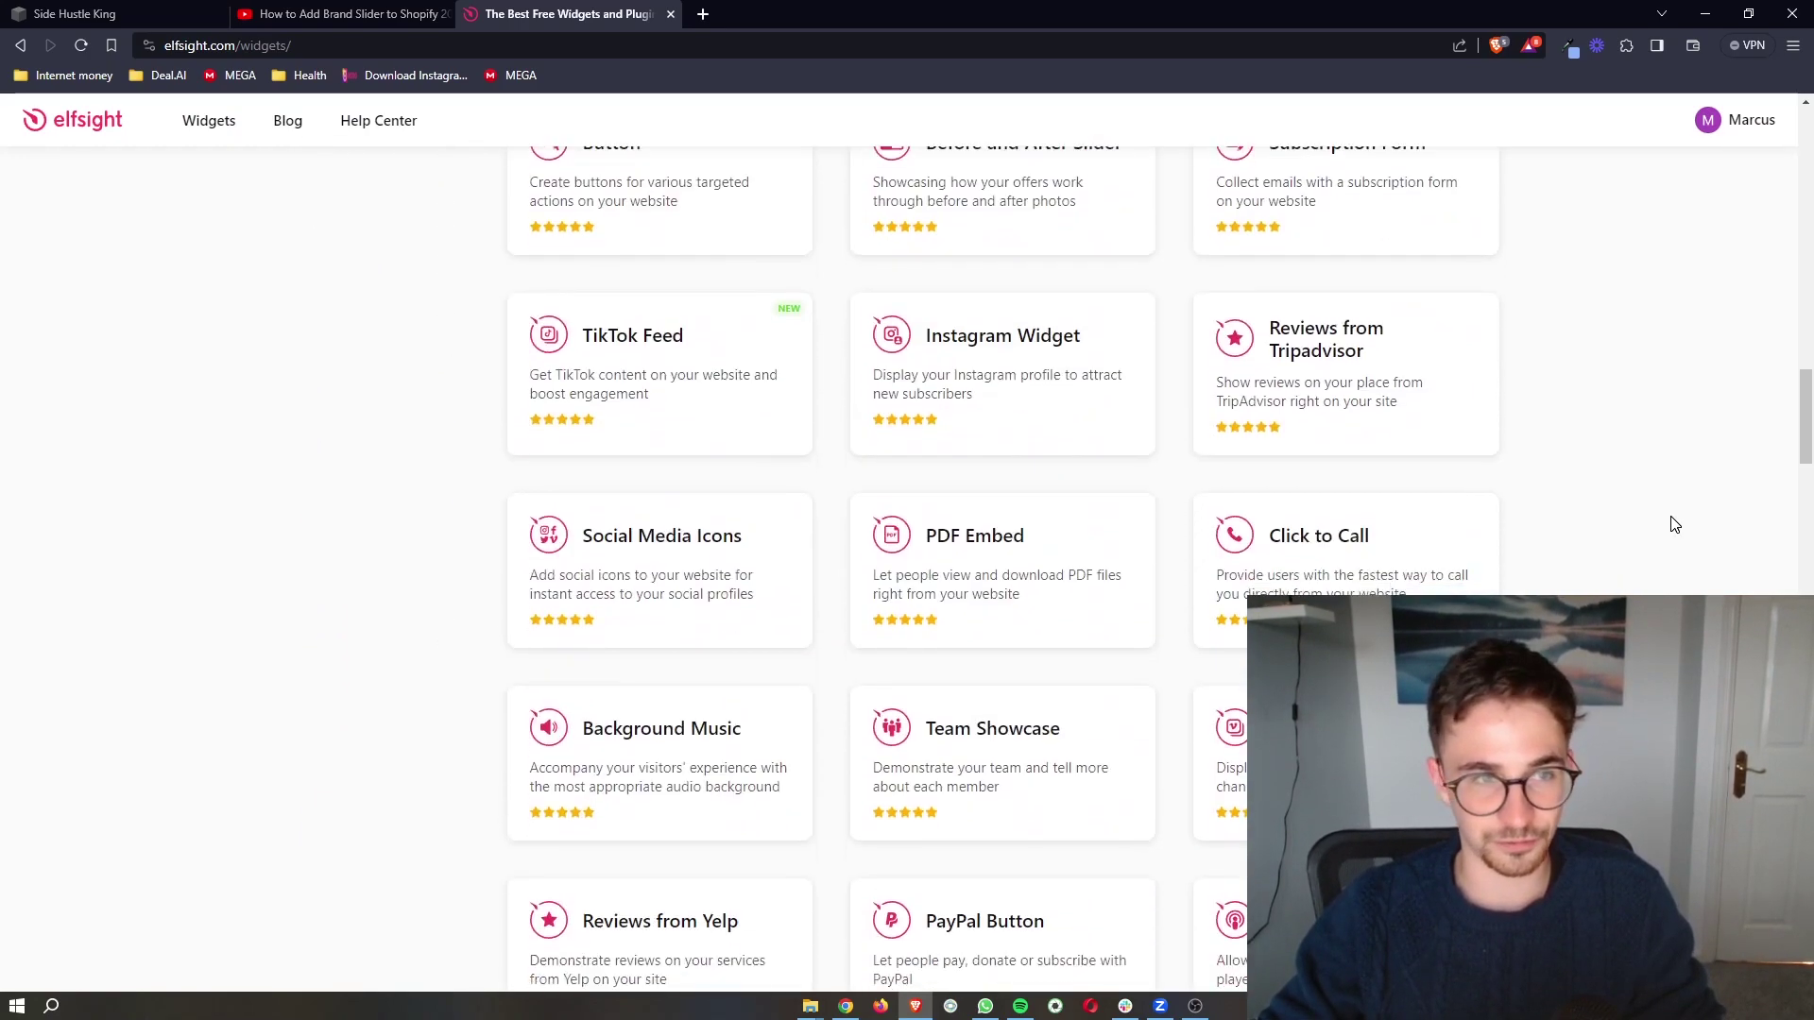
{"action": "scroll", "coordinate": [1674, 524], "scroll_direction": "up", "scroll_amount": 20}
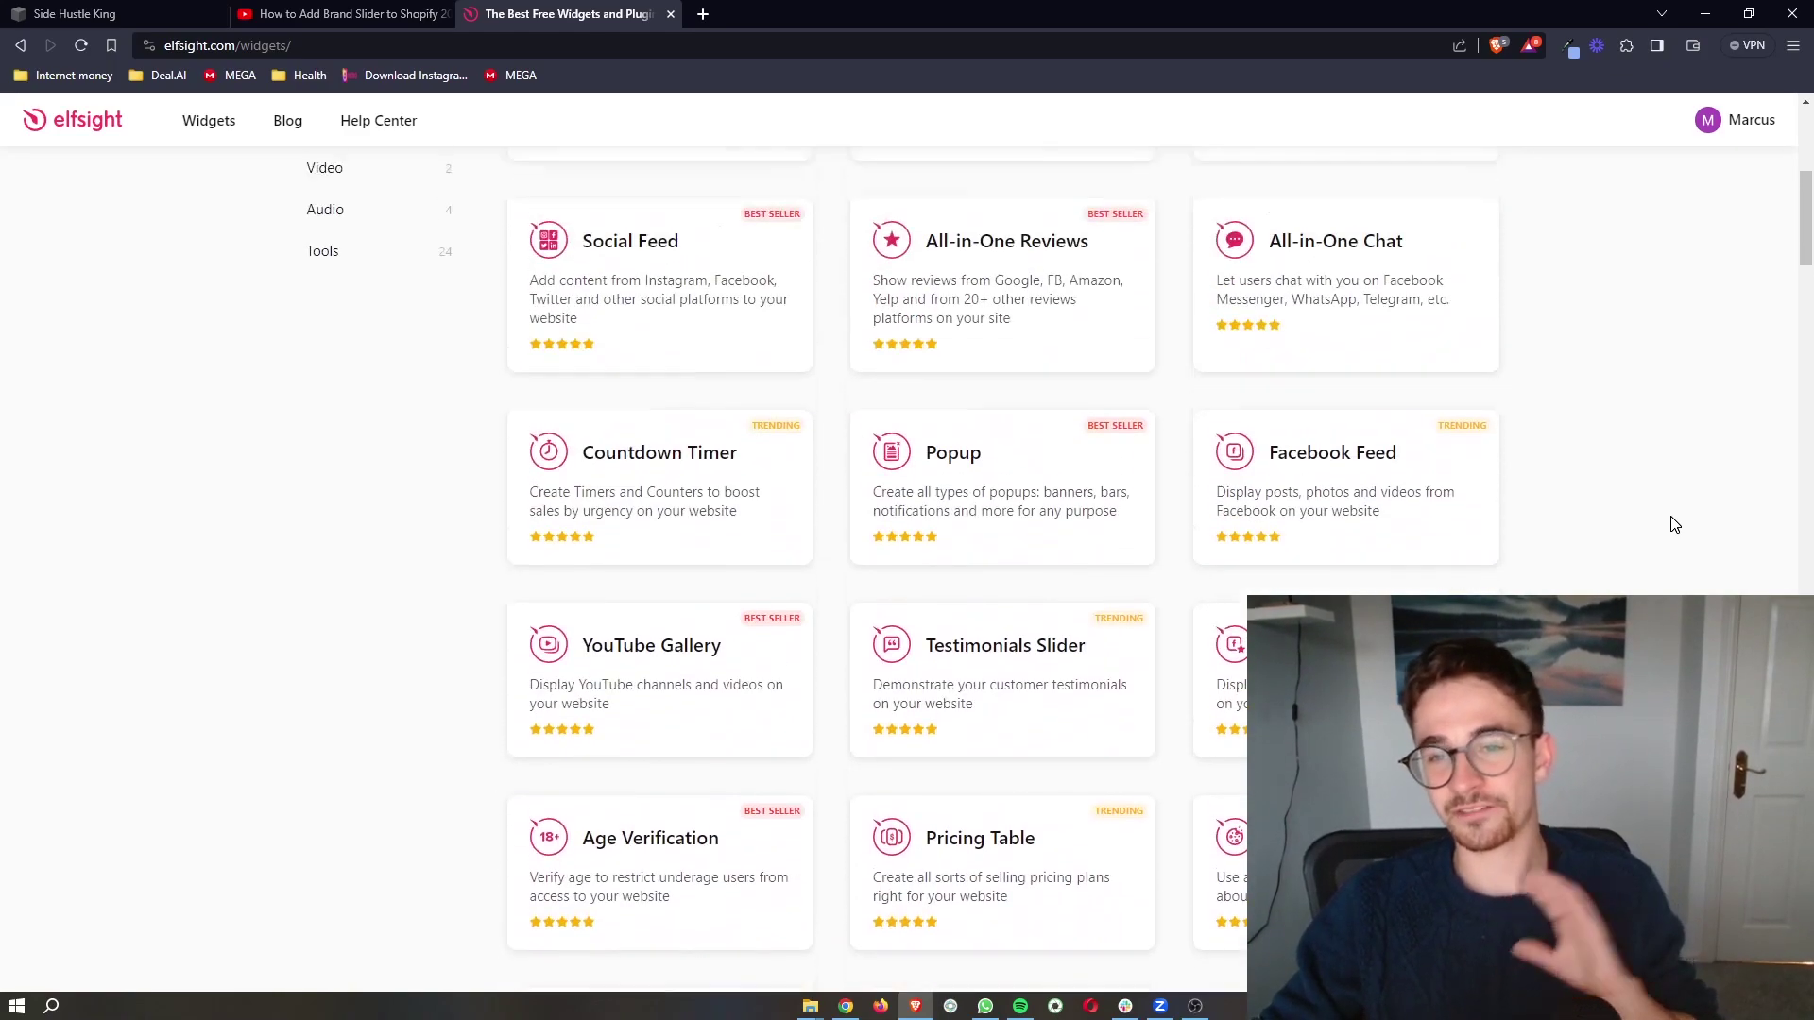
{"action": "scroll", "coordinate": [1674, 525], "scroll_direction": "down", "scroll_amount": 9}
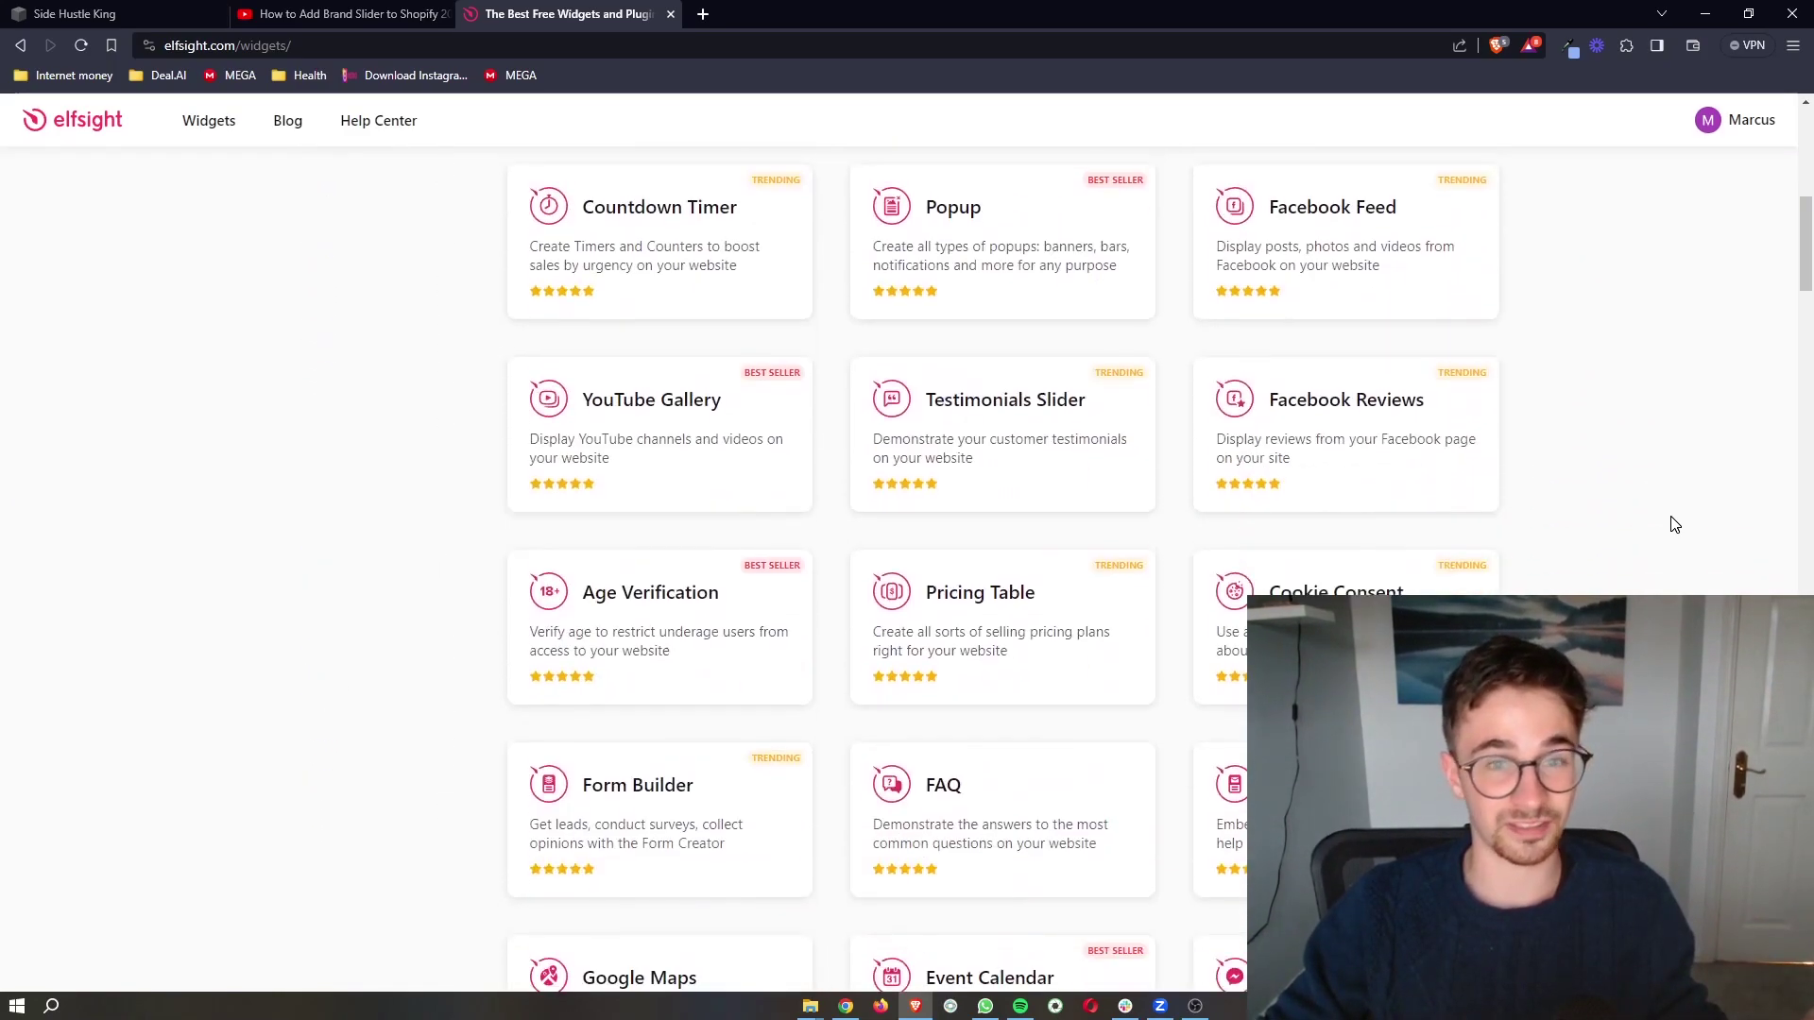
{"action": "scroll", "coordinate": [1674, 524], "scroll_direction": "up", "scroll_amount": 8}
{"action": "scroll", "coordinate": [1674, 524], "scroll_direction": "down", "scroll_amount": 1}
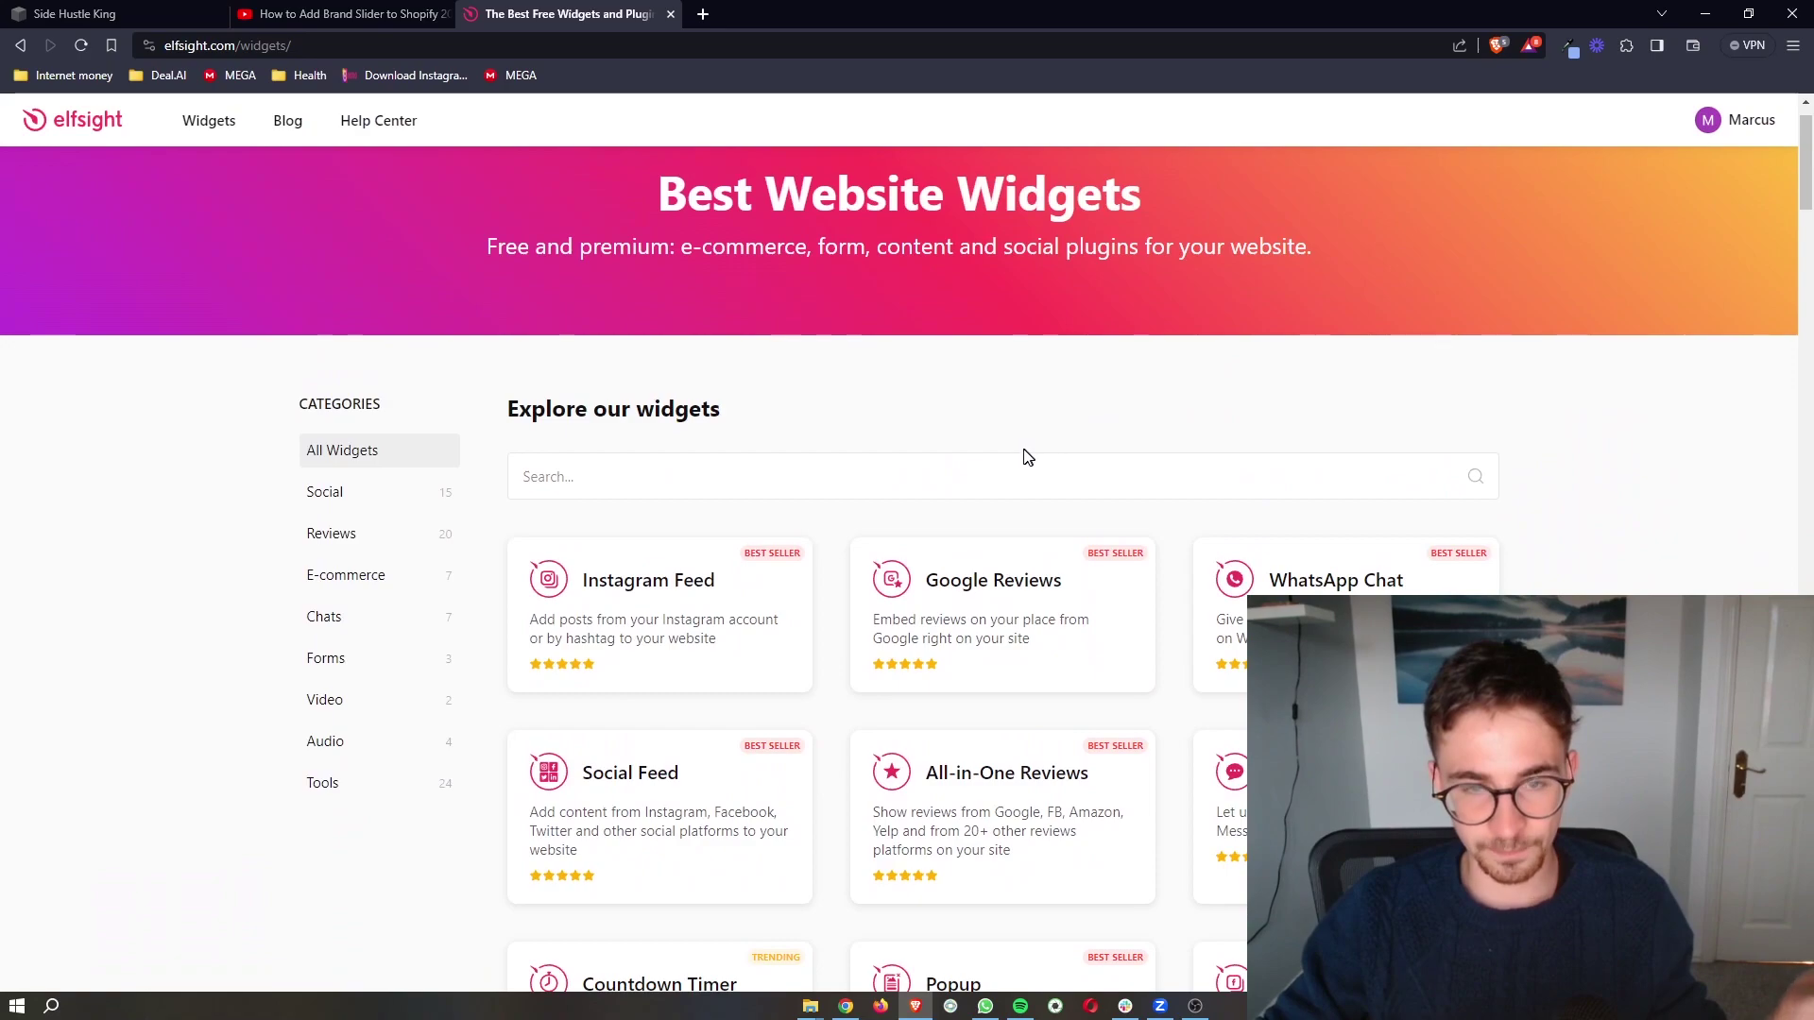
Search the catalogue for 'coun' to list Countdown Timer and Number Counter.
{"action": "left_click", "coordinate": [996, 464]}
{"action": "type", "text": "cown"}
{"action": "key", "text": "BackSpace"}
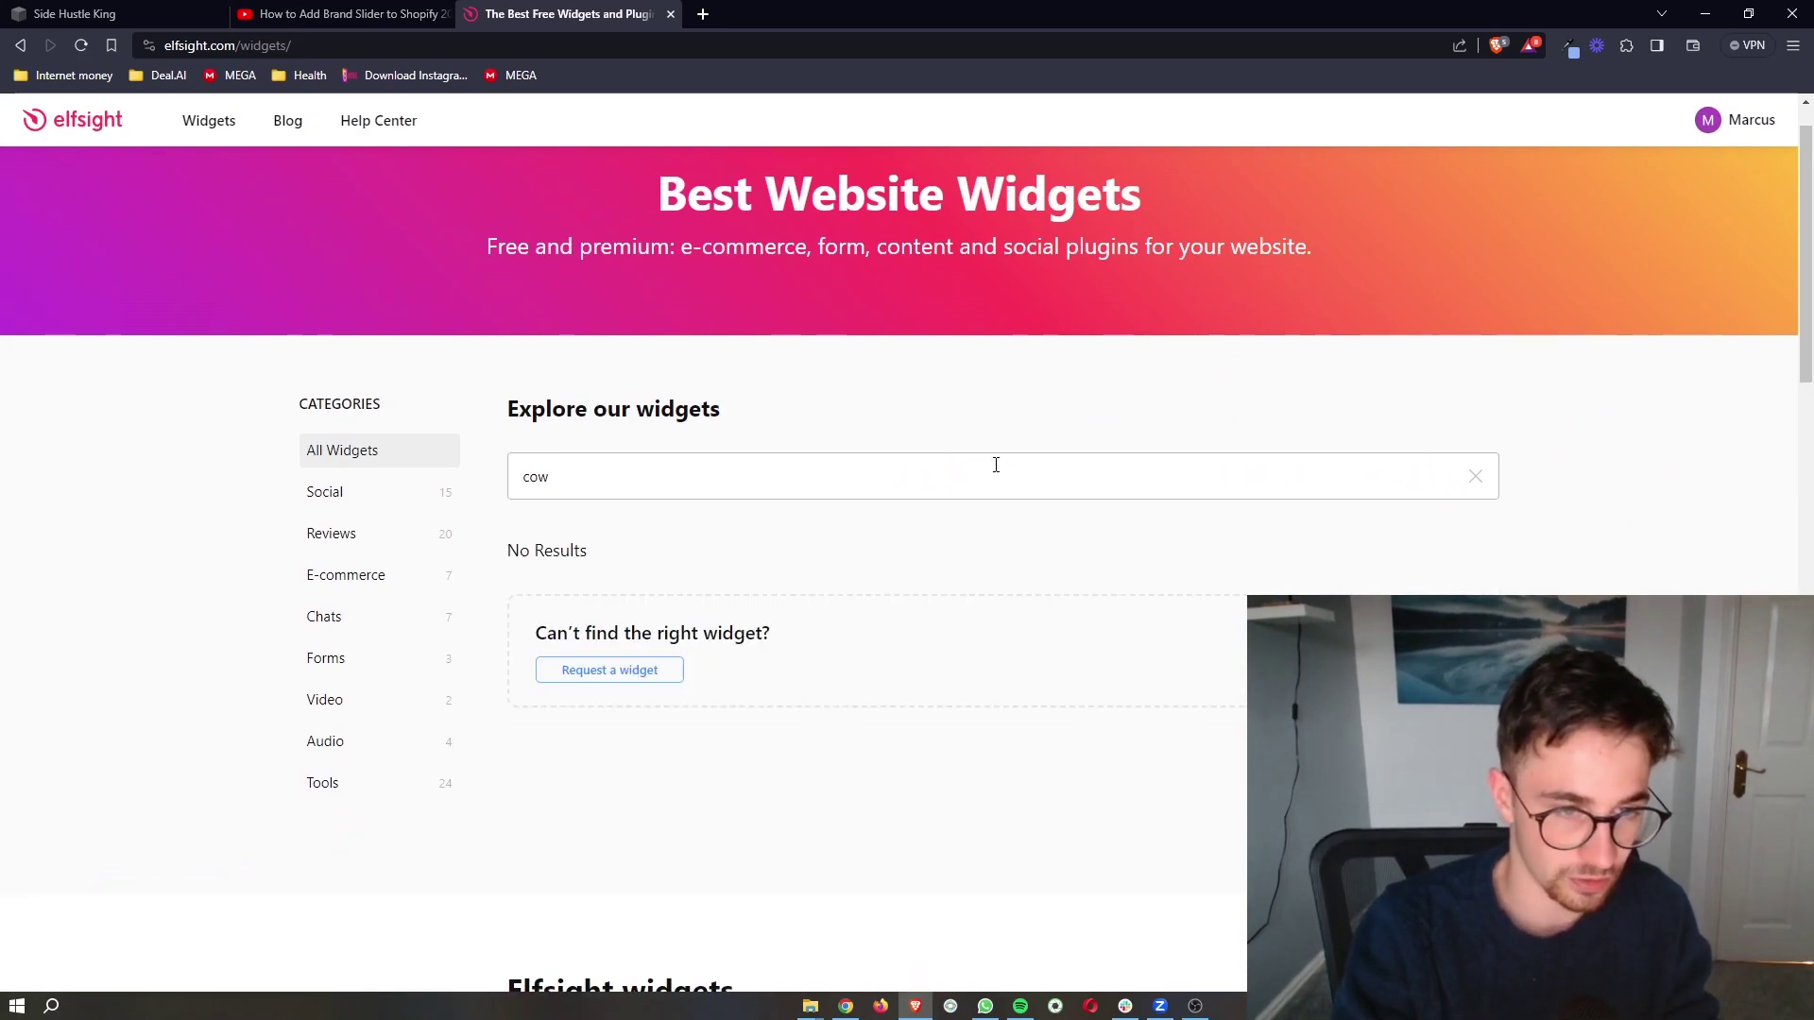
{"action": "type", "text": "u"}
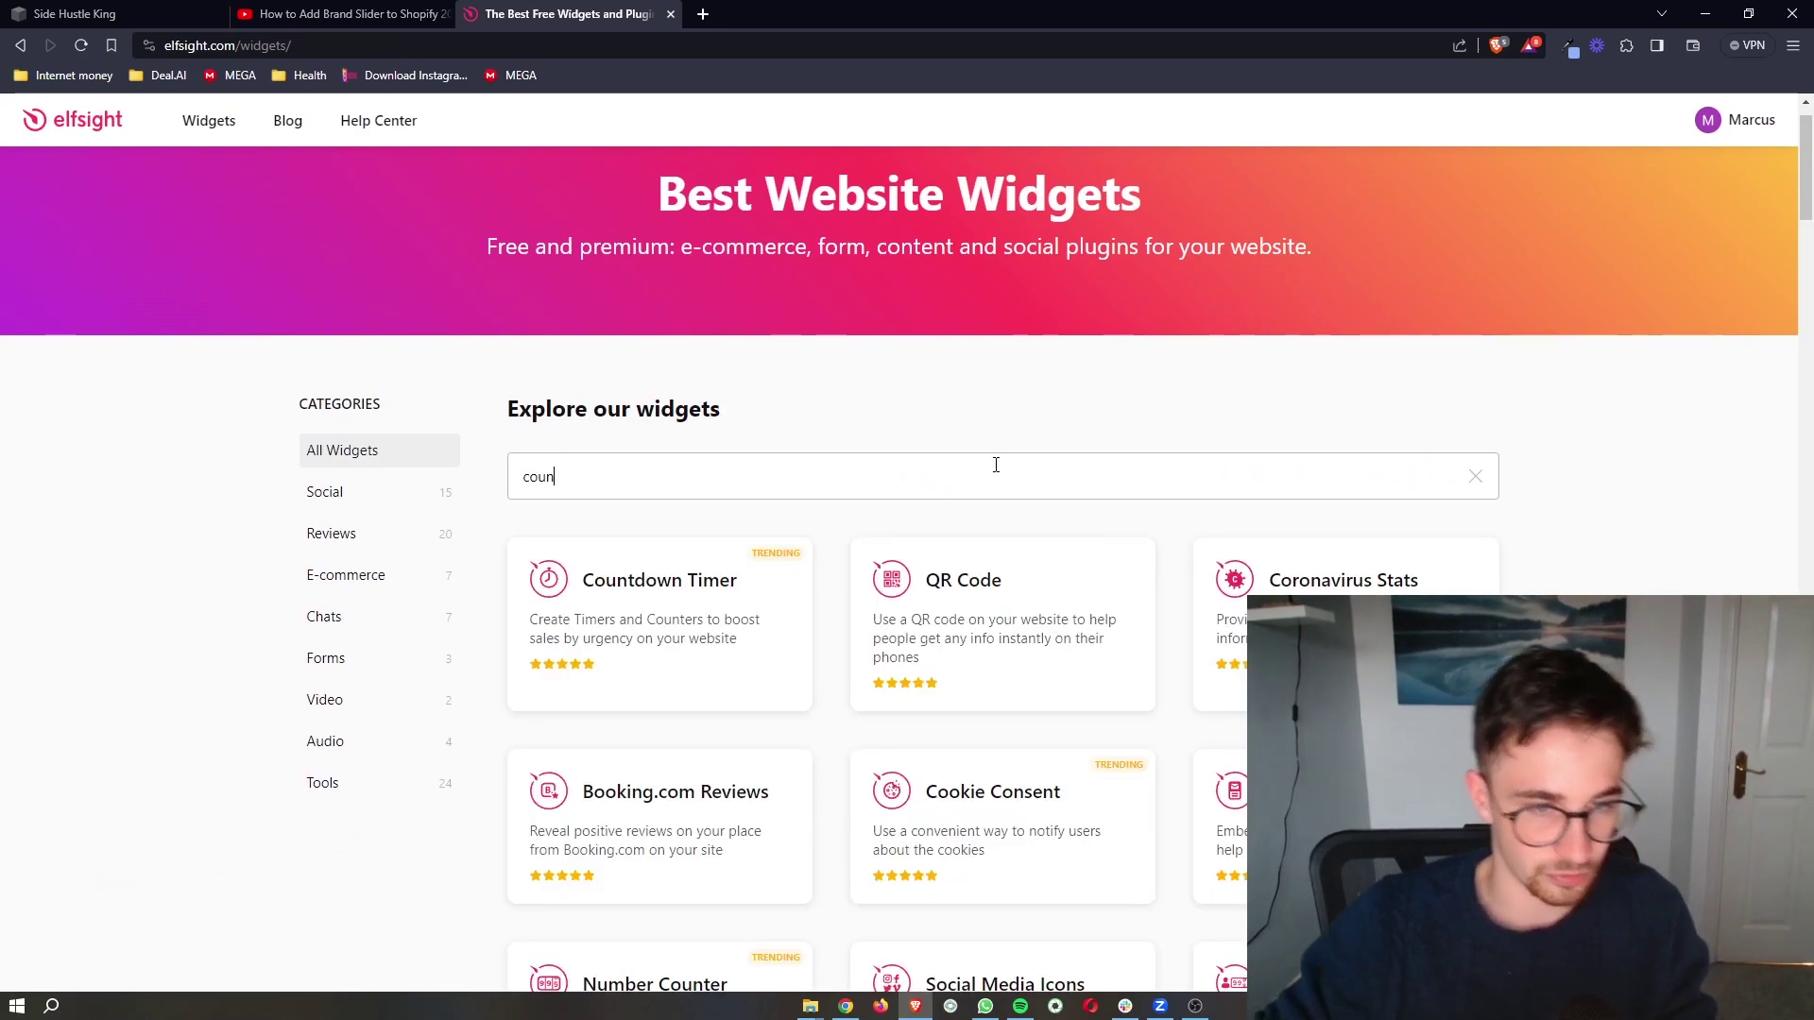
{"action": "type", "text": "n"}
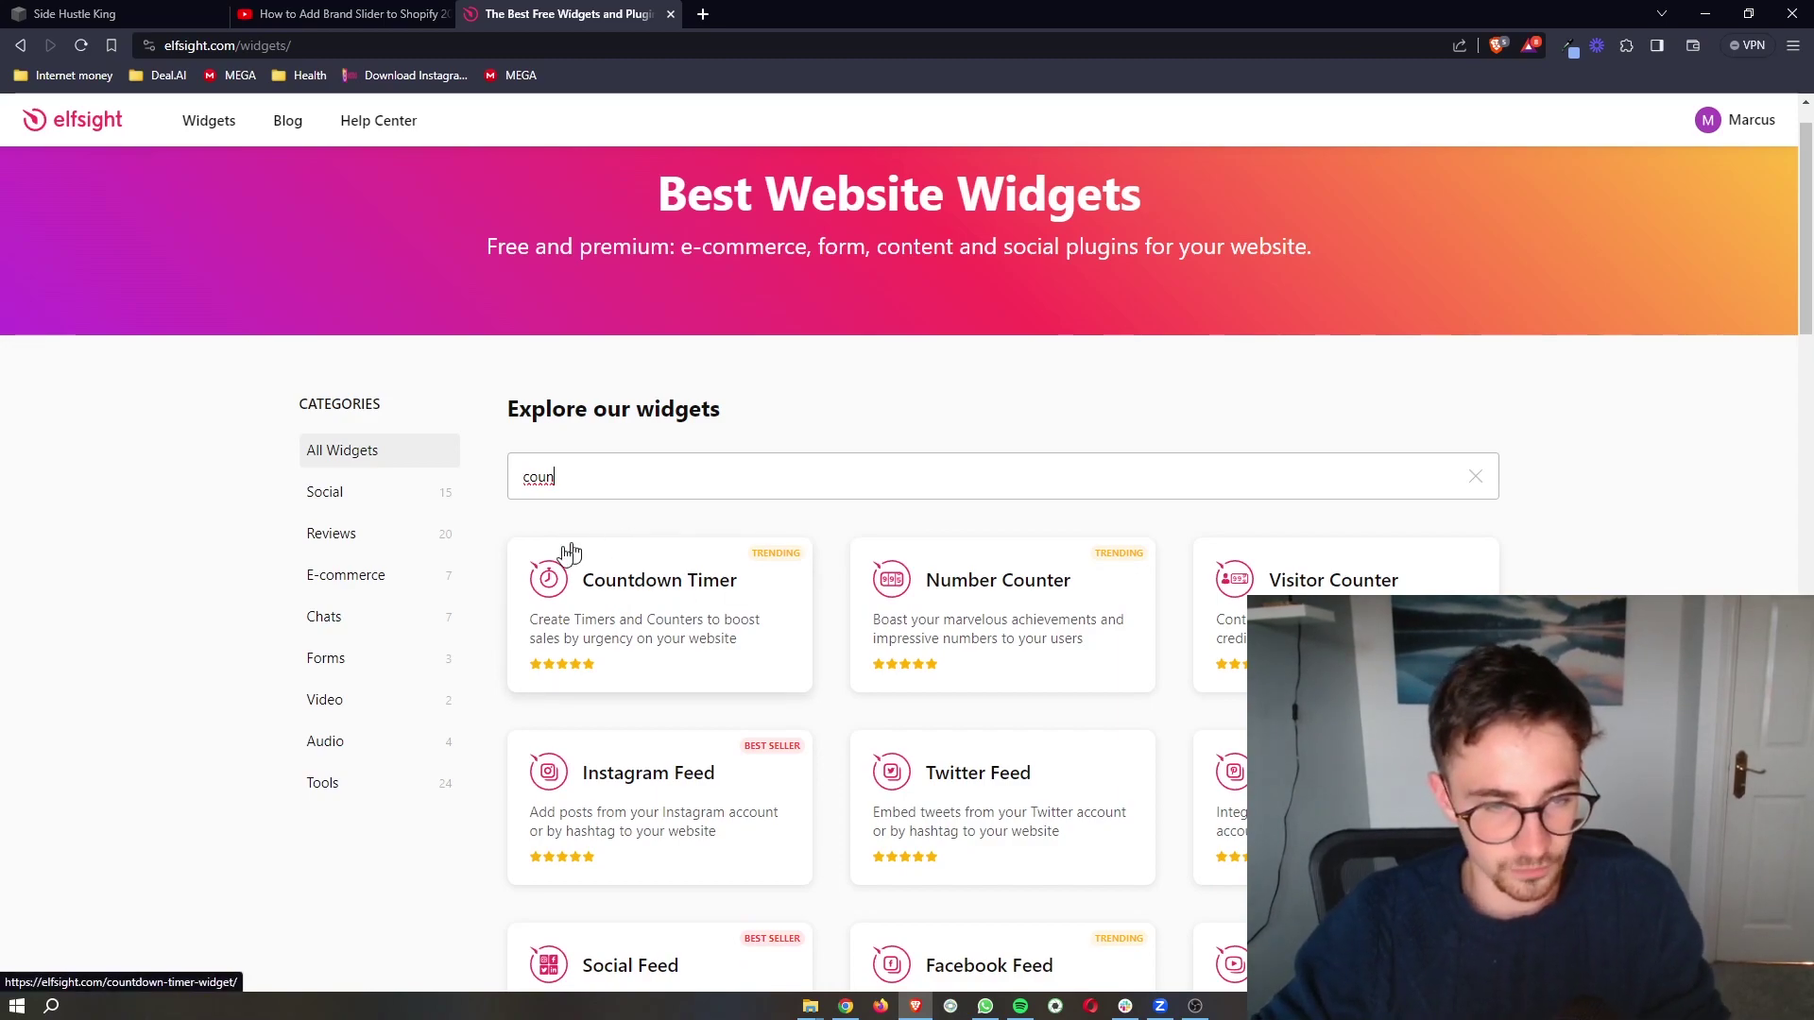
Open the Countdown Timer widget page and look over its templates.
{"action": "left_click", "coordinate": [632, 591]}
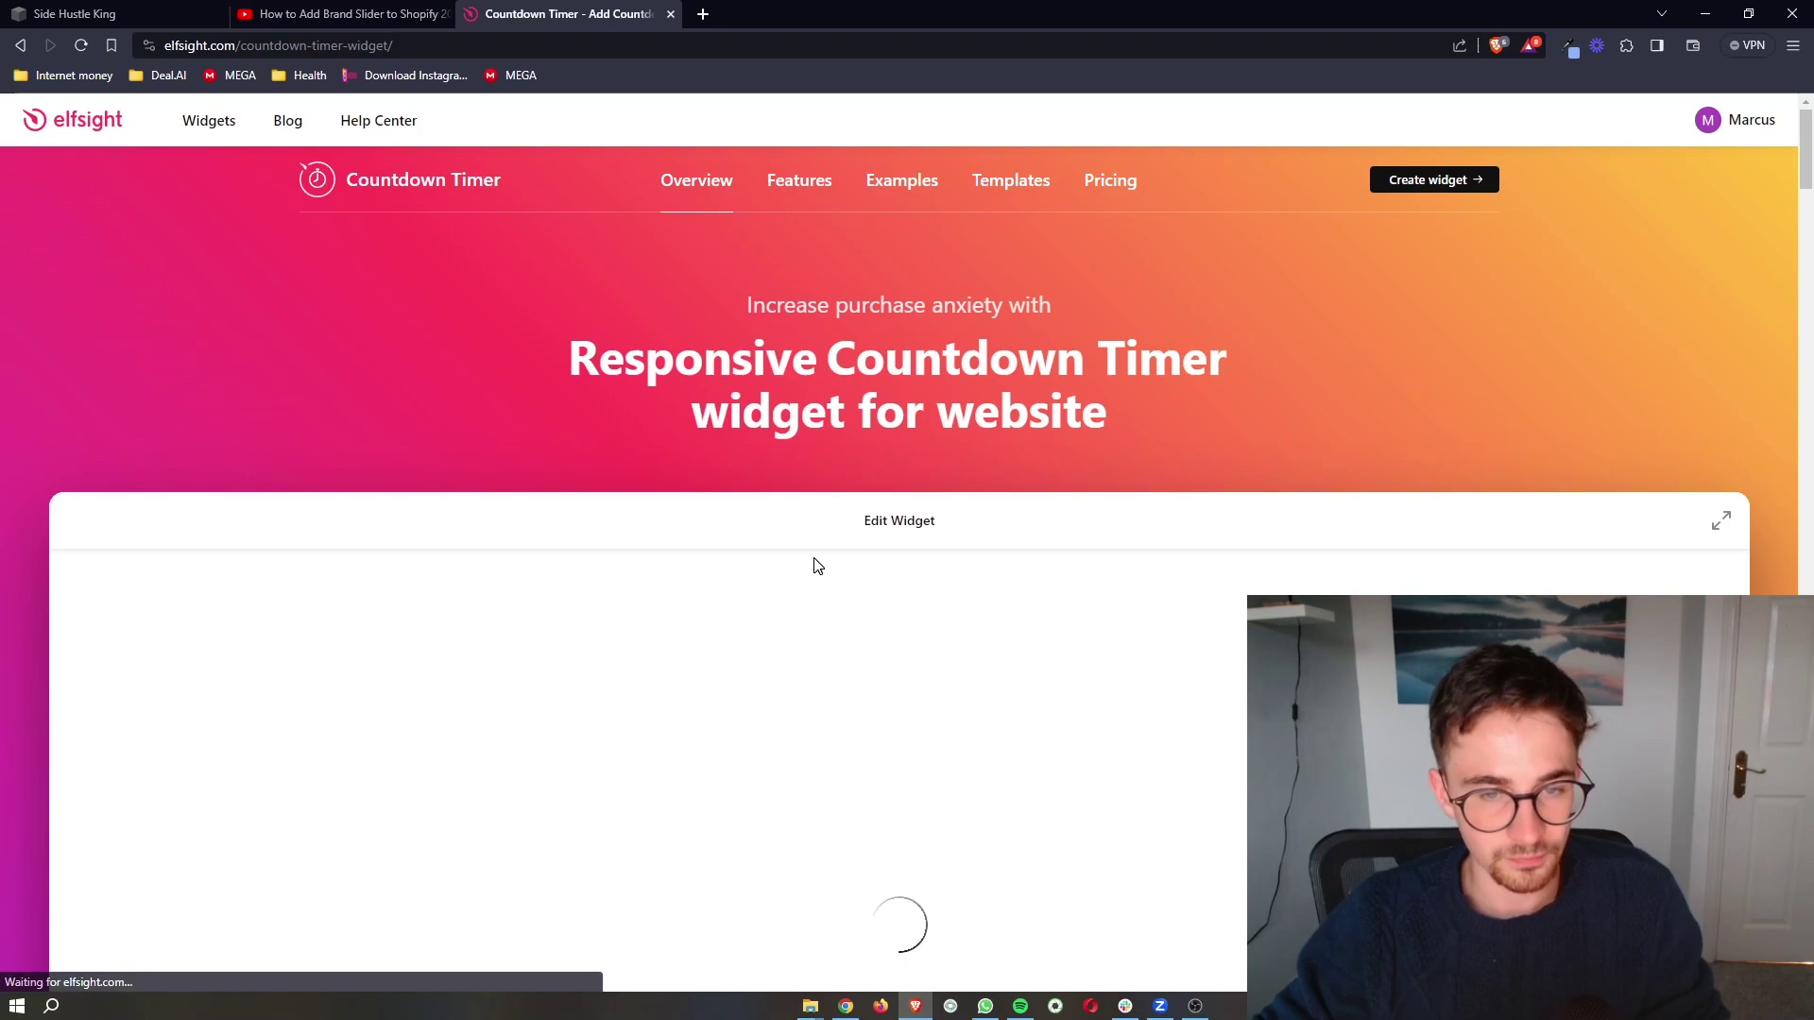
{"action": "scroll", "coordinate": [817, 565], "scroll_direction": "down", "scroll_amount": 4}
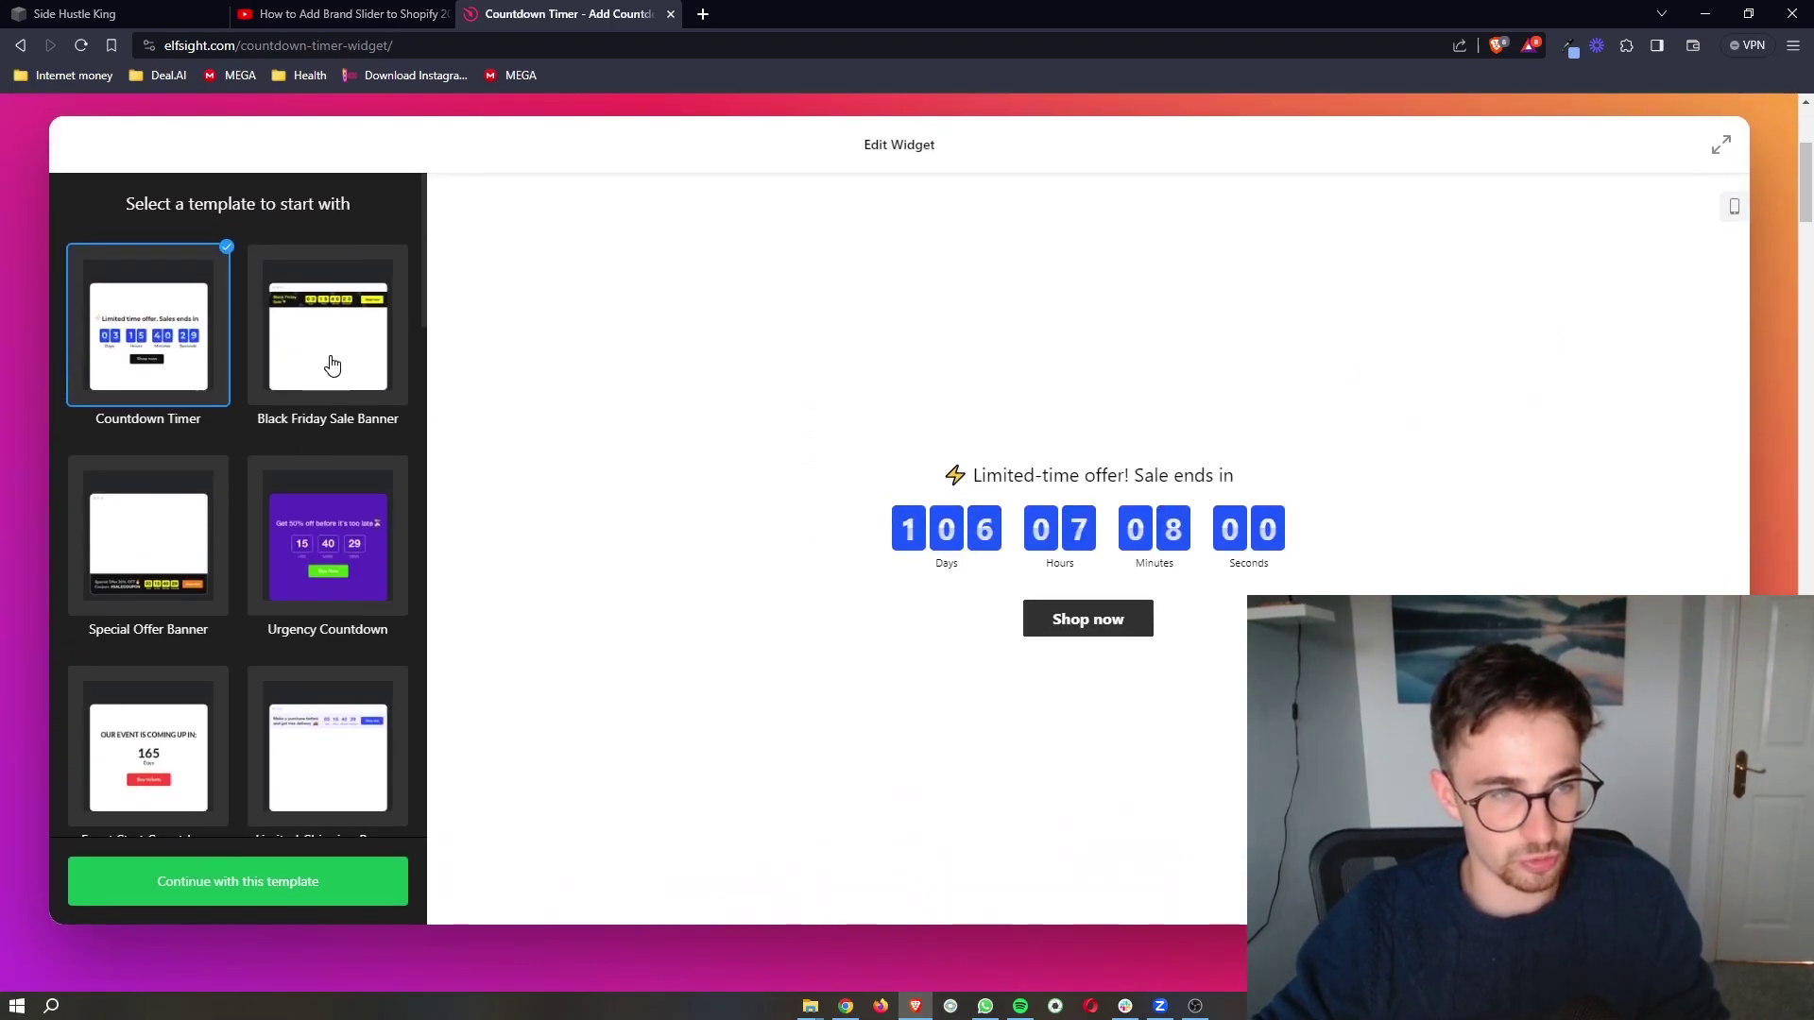
{"action": "scroll", "coordinate": [328, 364], "scroll_direction": "down", "scroll_amount": 10}
{"action": "scroll", "coordinate": [331, 363], "scroll_direction": "down", "scroll_amount": 12}
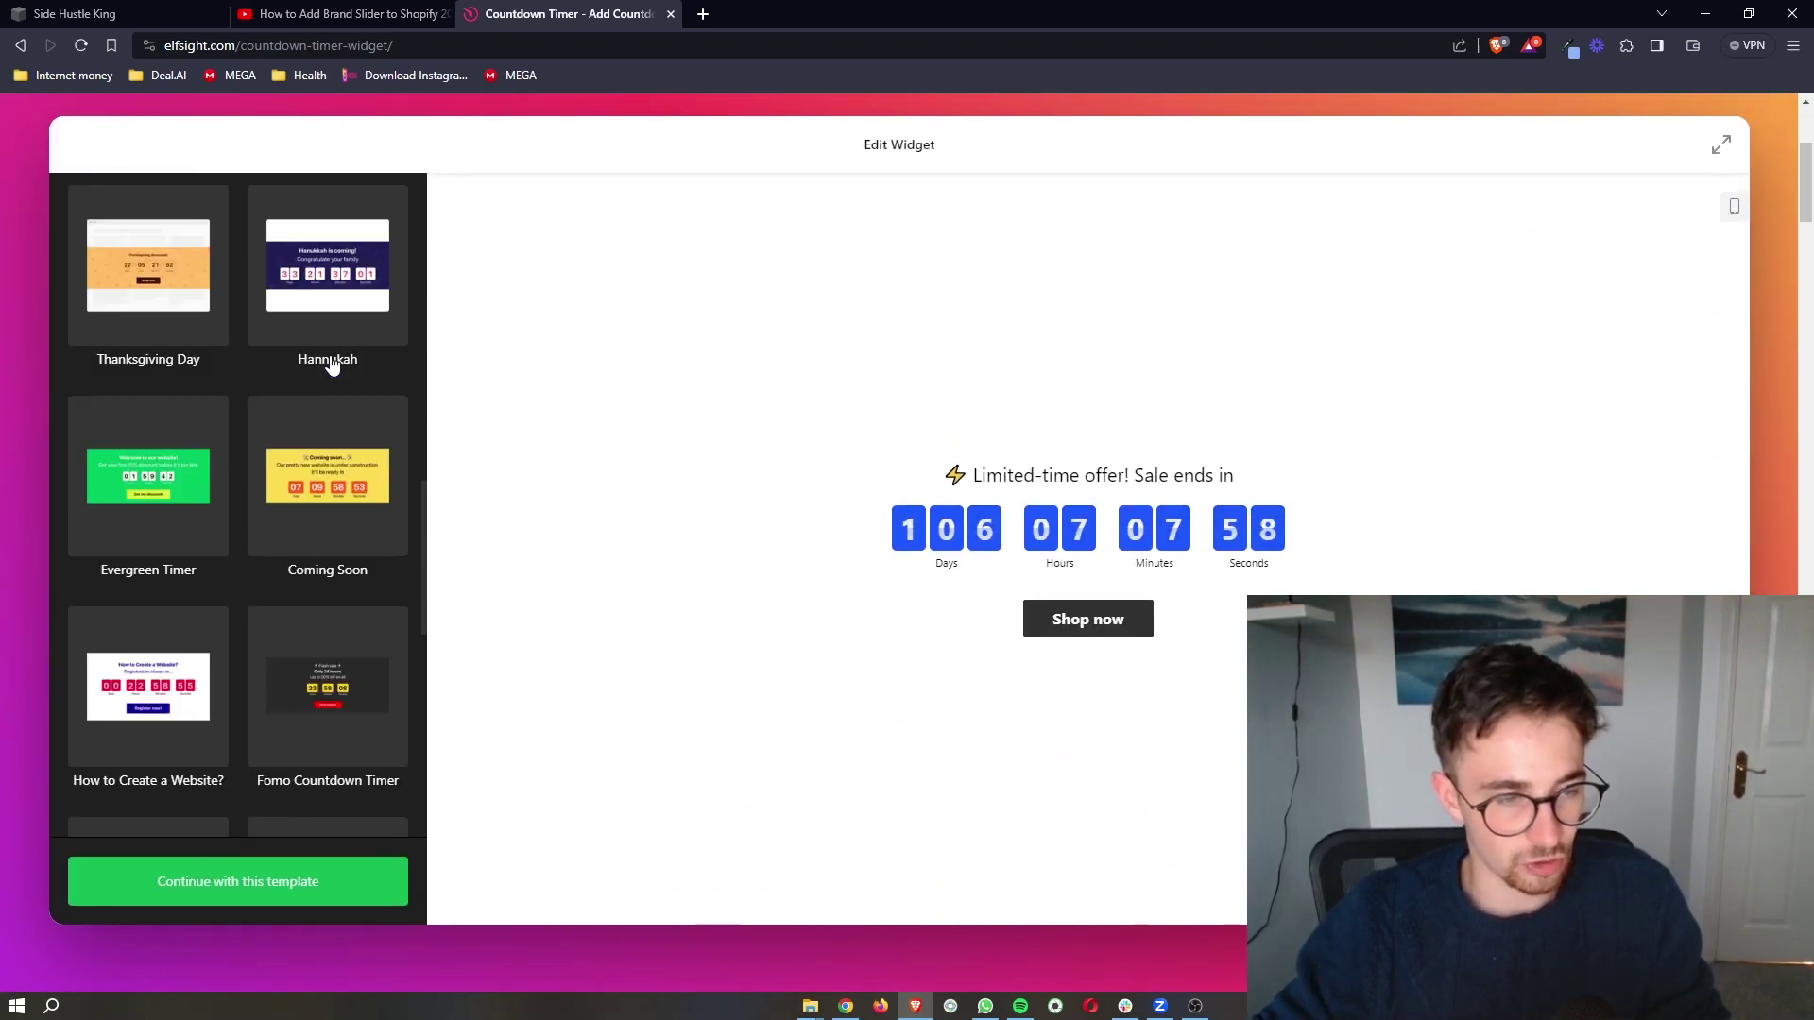
{"action": "scroll", "coordinate": [330, 404], "scroll_direction": "up", "scroll_amount": 12}
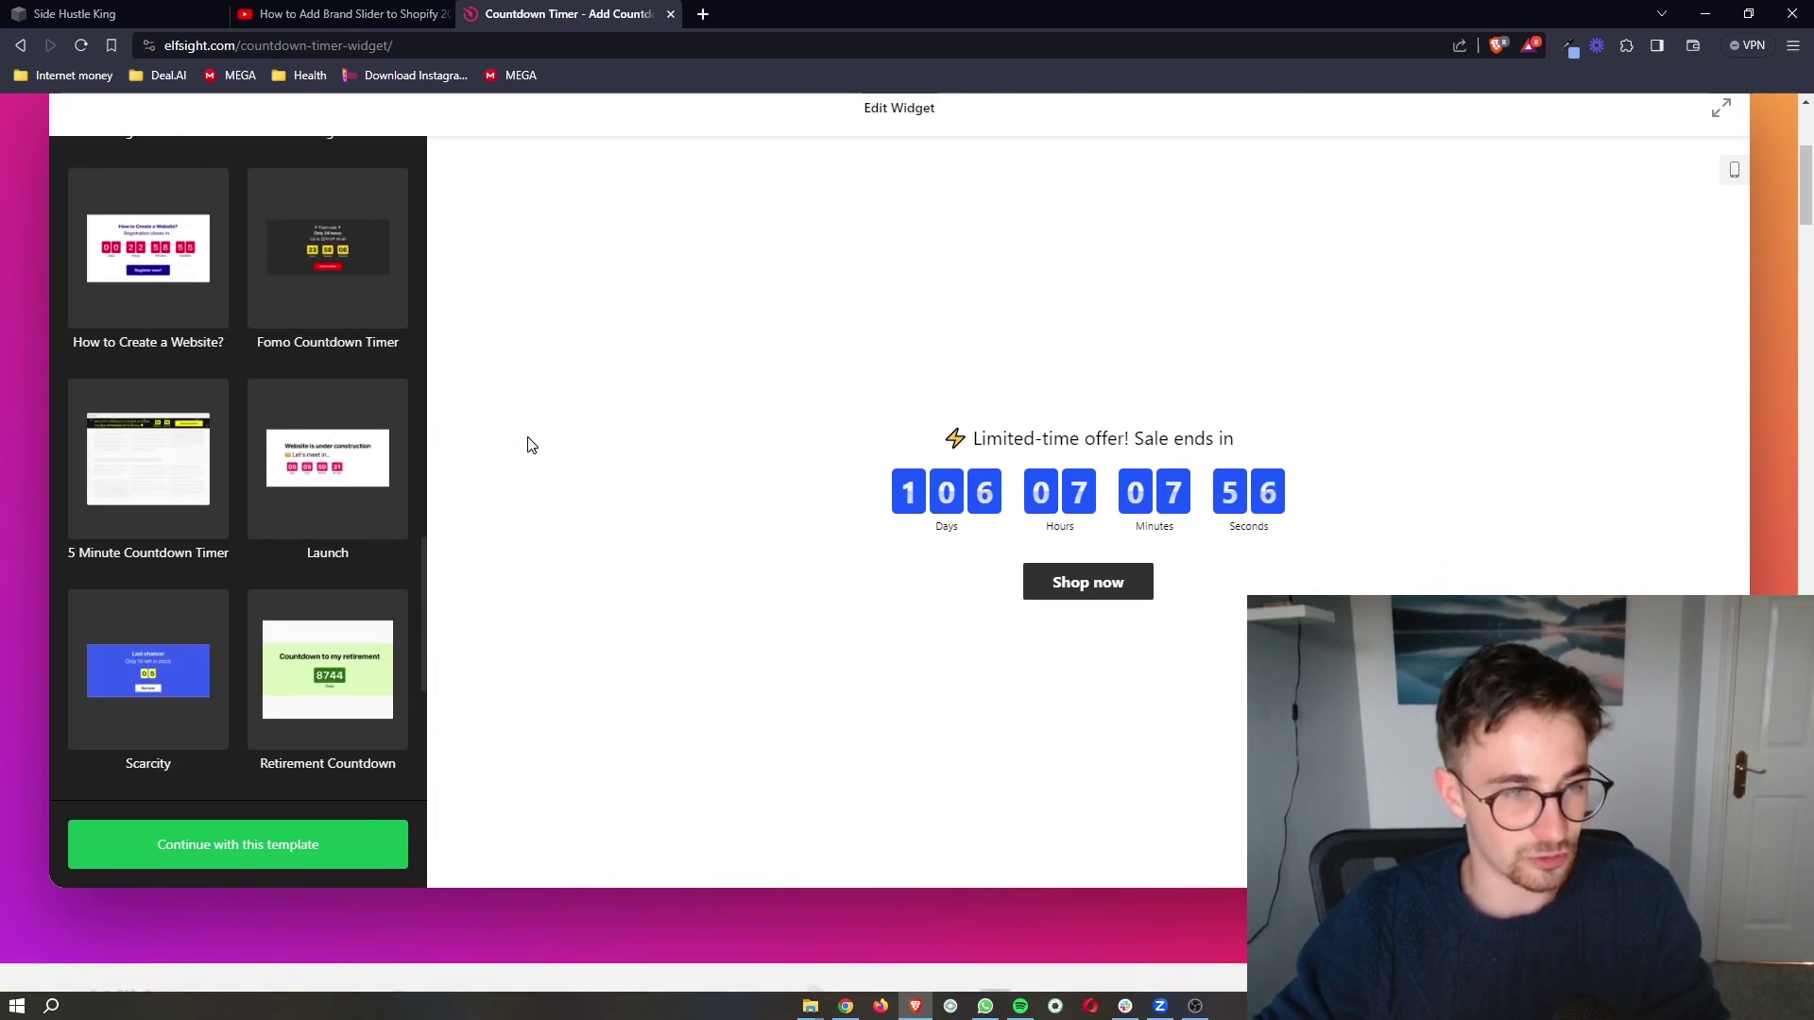
{"action": "scroll", "coordinate": [307, 390], "scroll_direction": "up", "scroll_amount": 4}
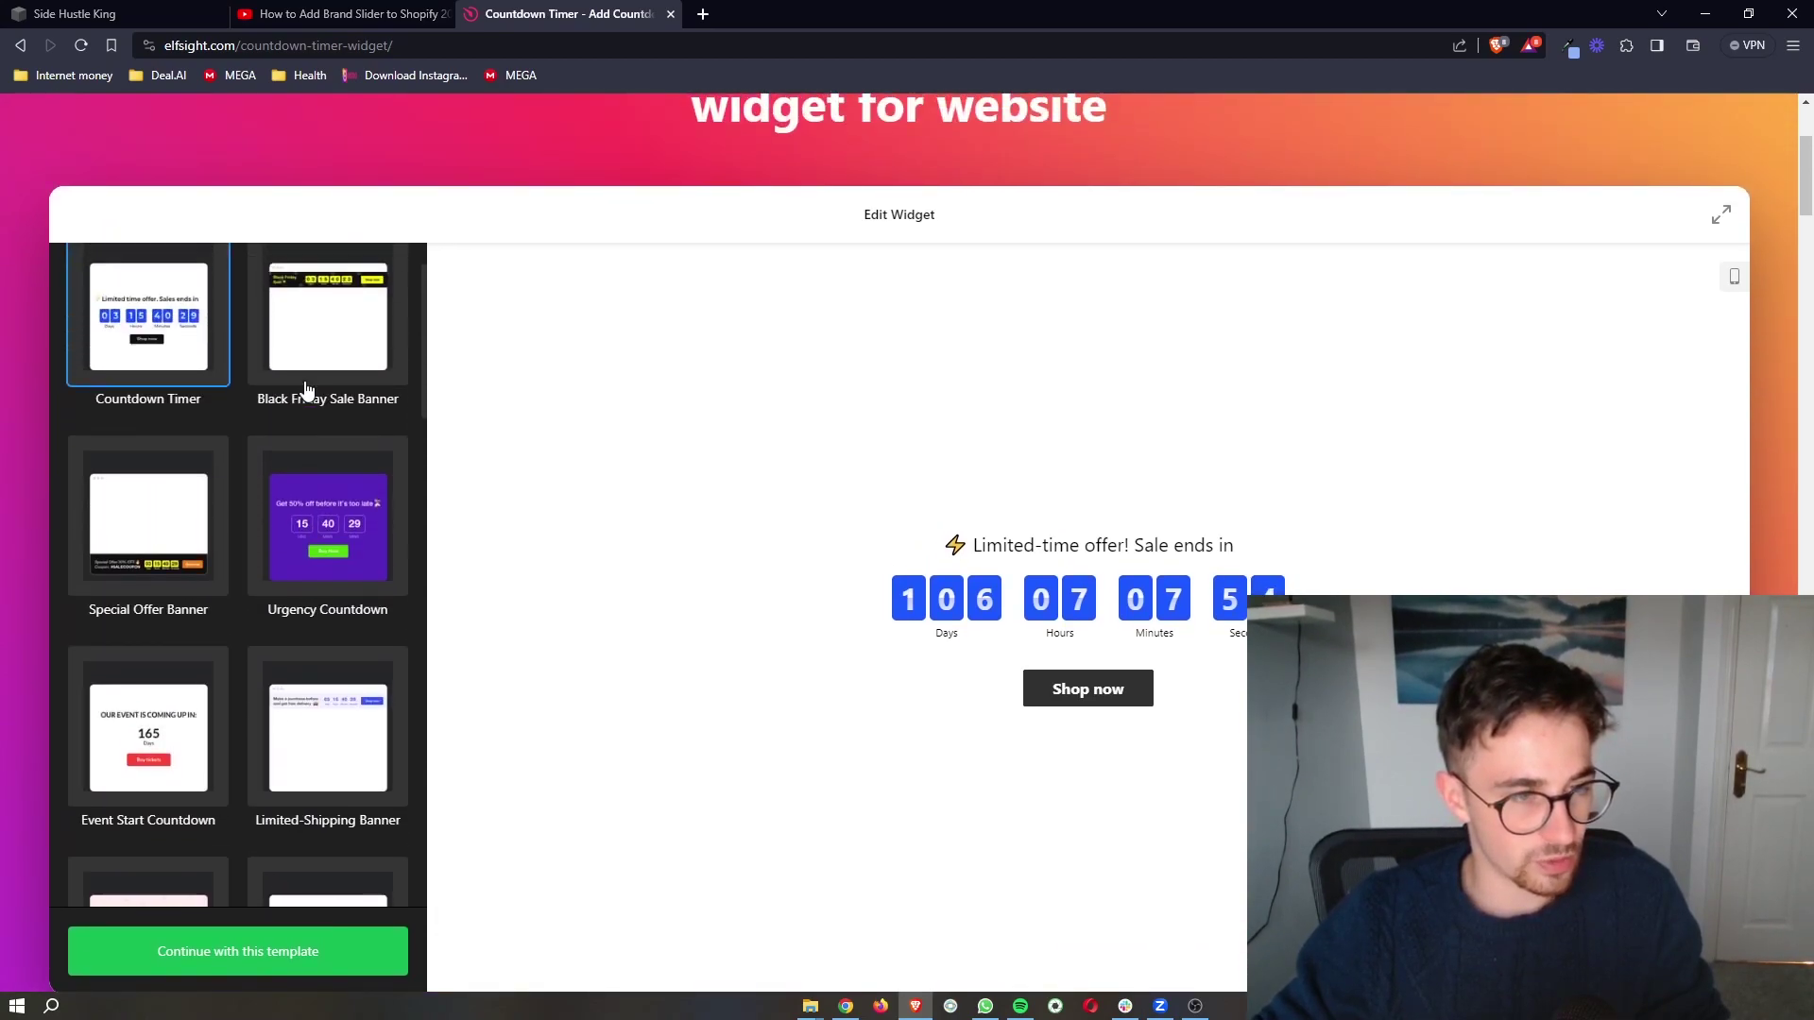
Compare the Black Friday, Special Offer and plain templates, settling on Black Friday Sale Banner.
{"action": "left_click", "coordinate": [332, 407]}
{"action": "scroll", "coordinate": [280, 572], "scroll_direction": "down", "scroll_amount": 1}
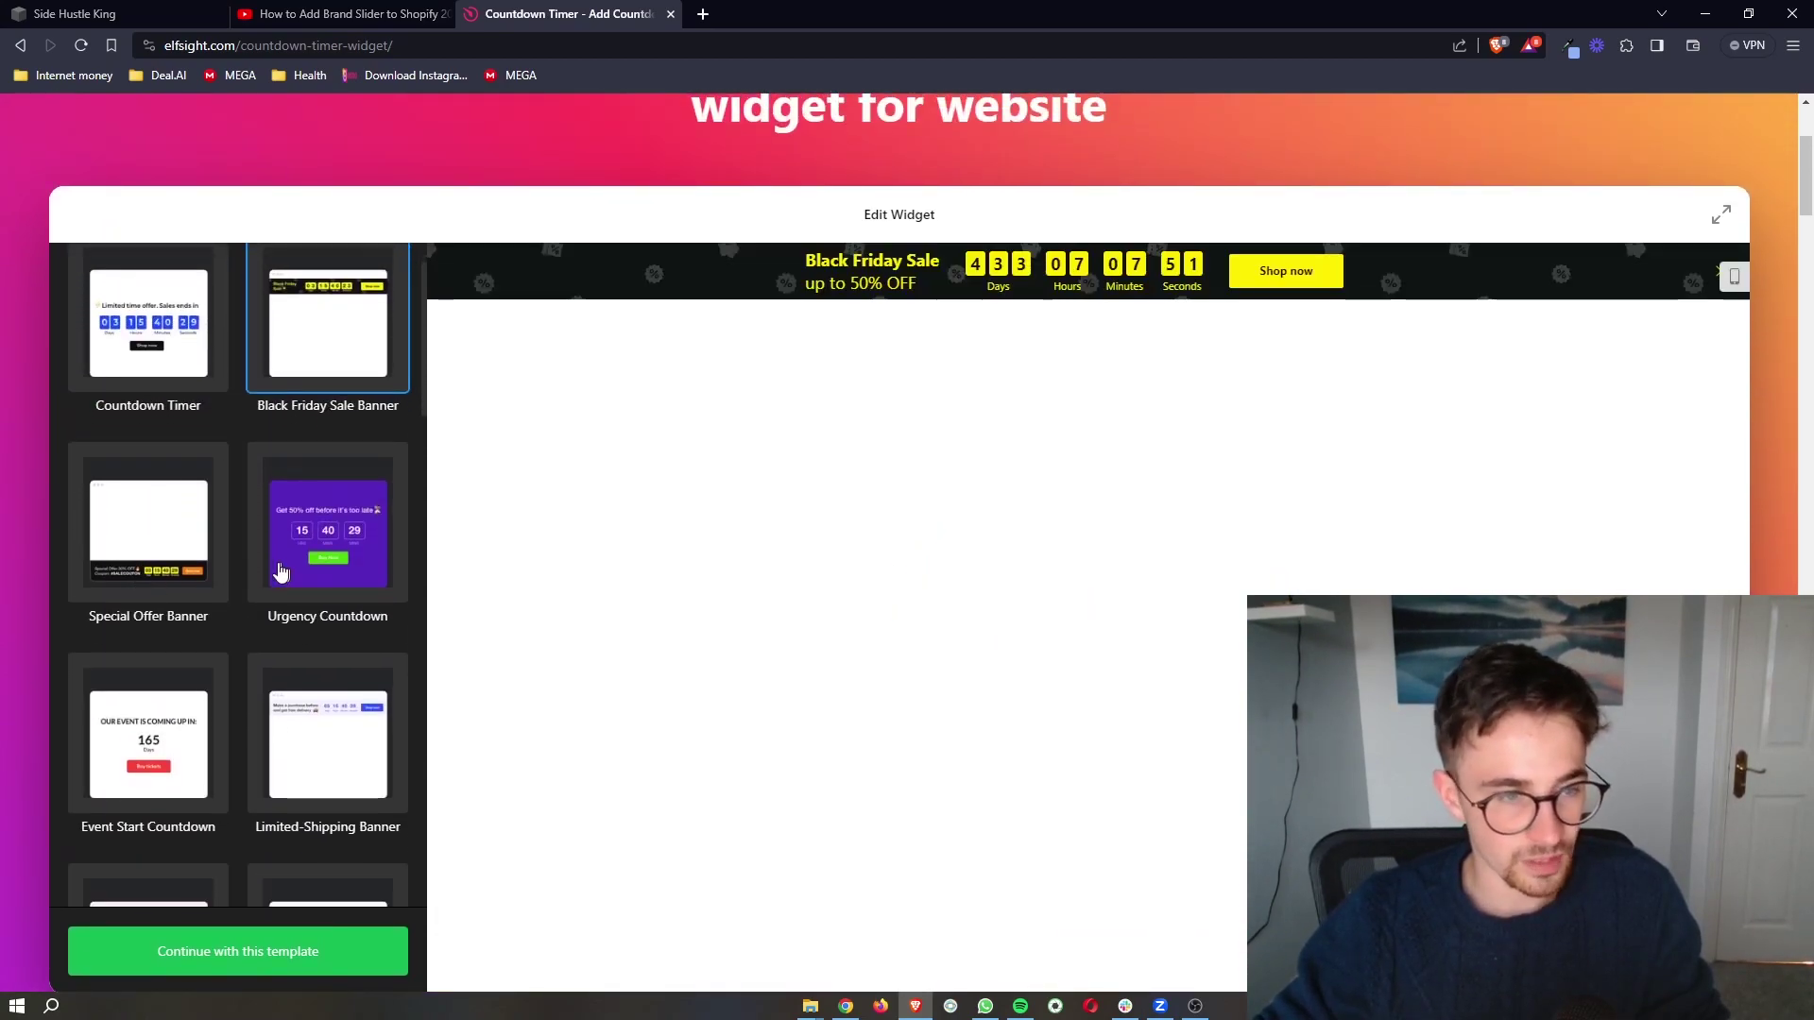
{"action": "left_click", "coordinate": [171, 530]}
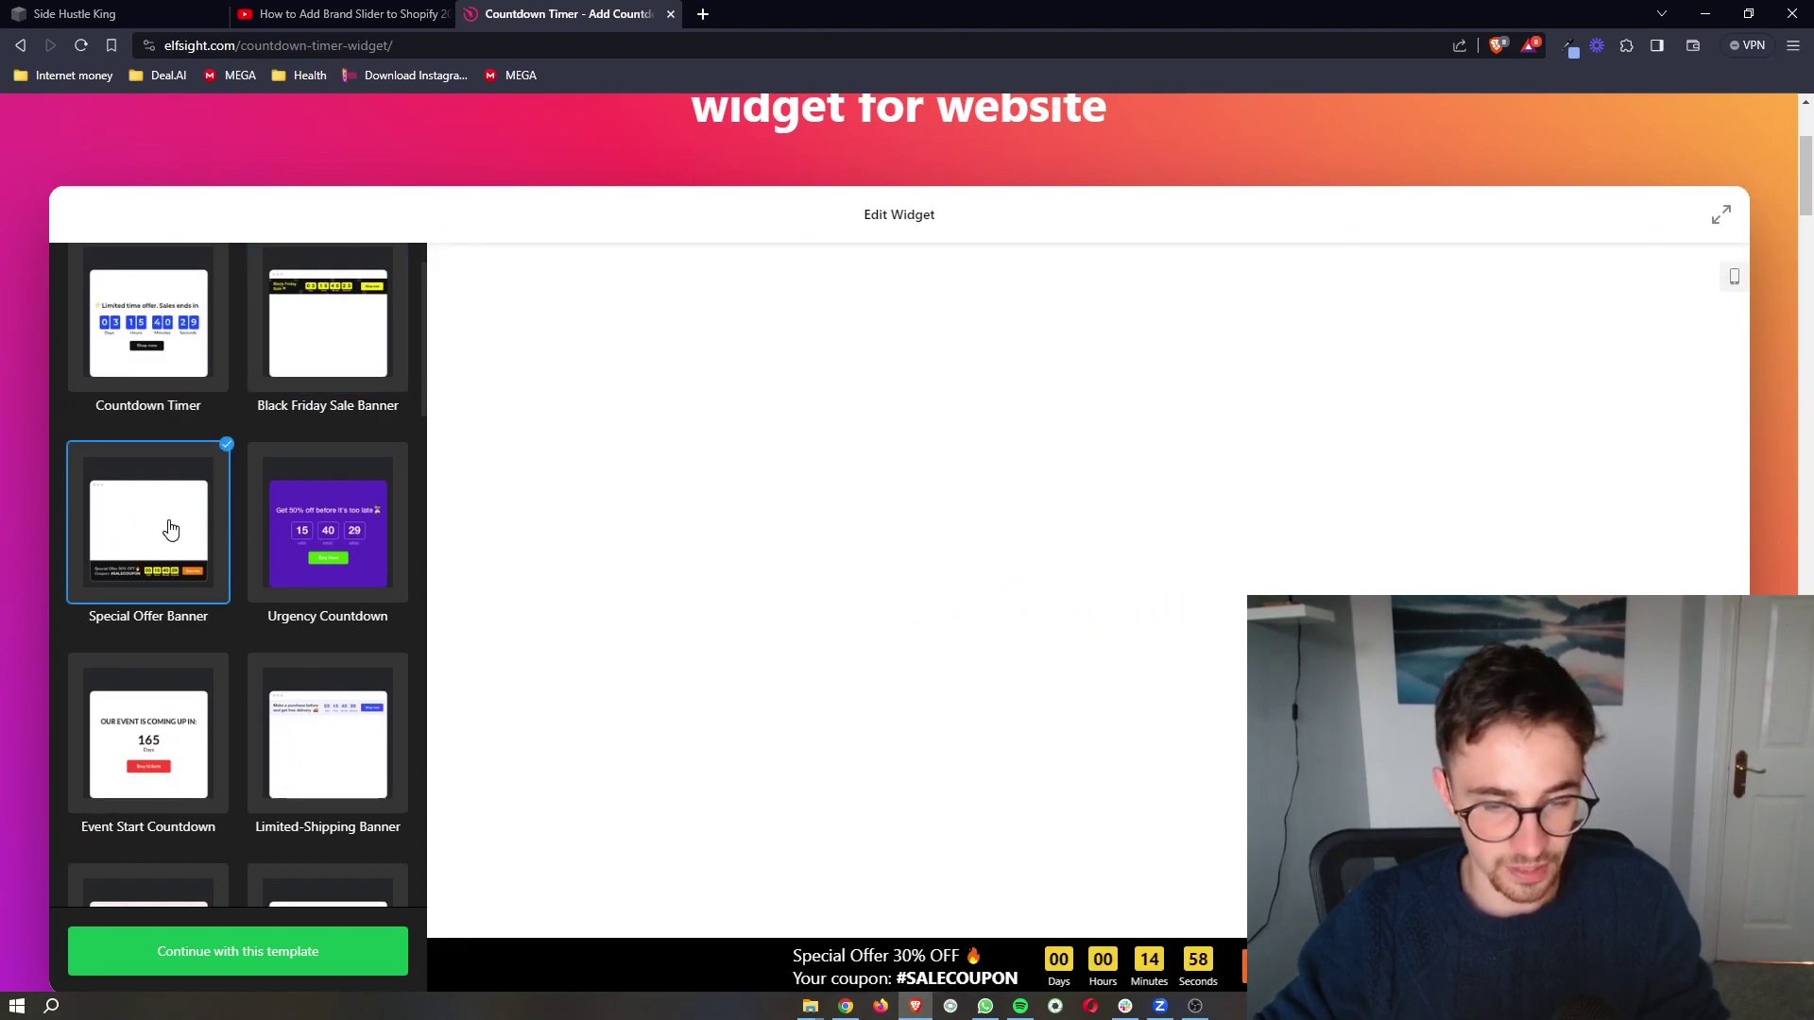
{"action": "scroll", "coordinate": [261, 477], "scroll_direction": "up", "scroll_amount": 2}
{"action": "left_click", "coordinate": [269, 467]}
{"action": "left_click", "coordinate": [204, 487]}
{"action": "left_click", "coordinate": [353, 454]}
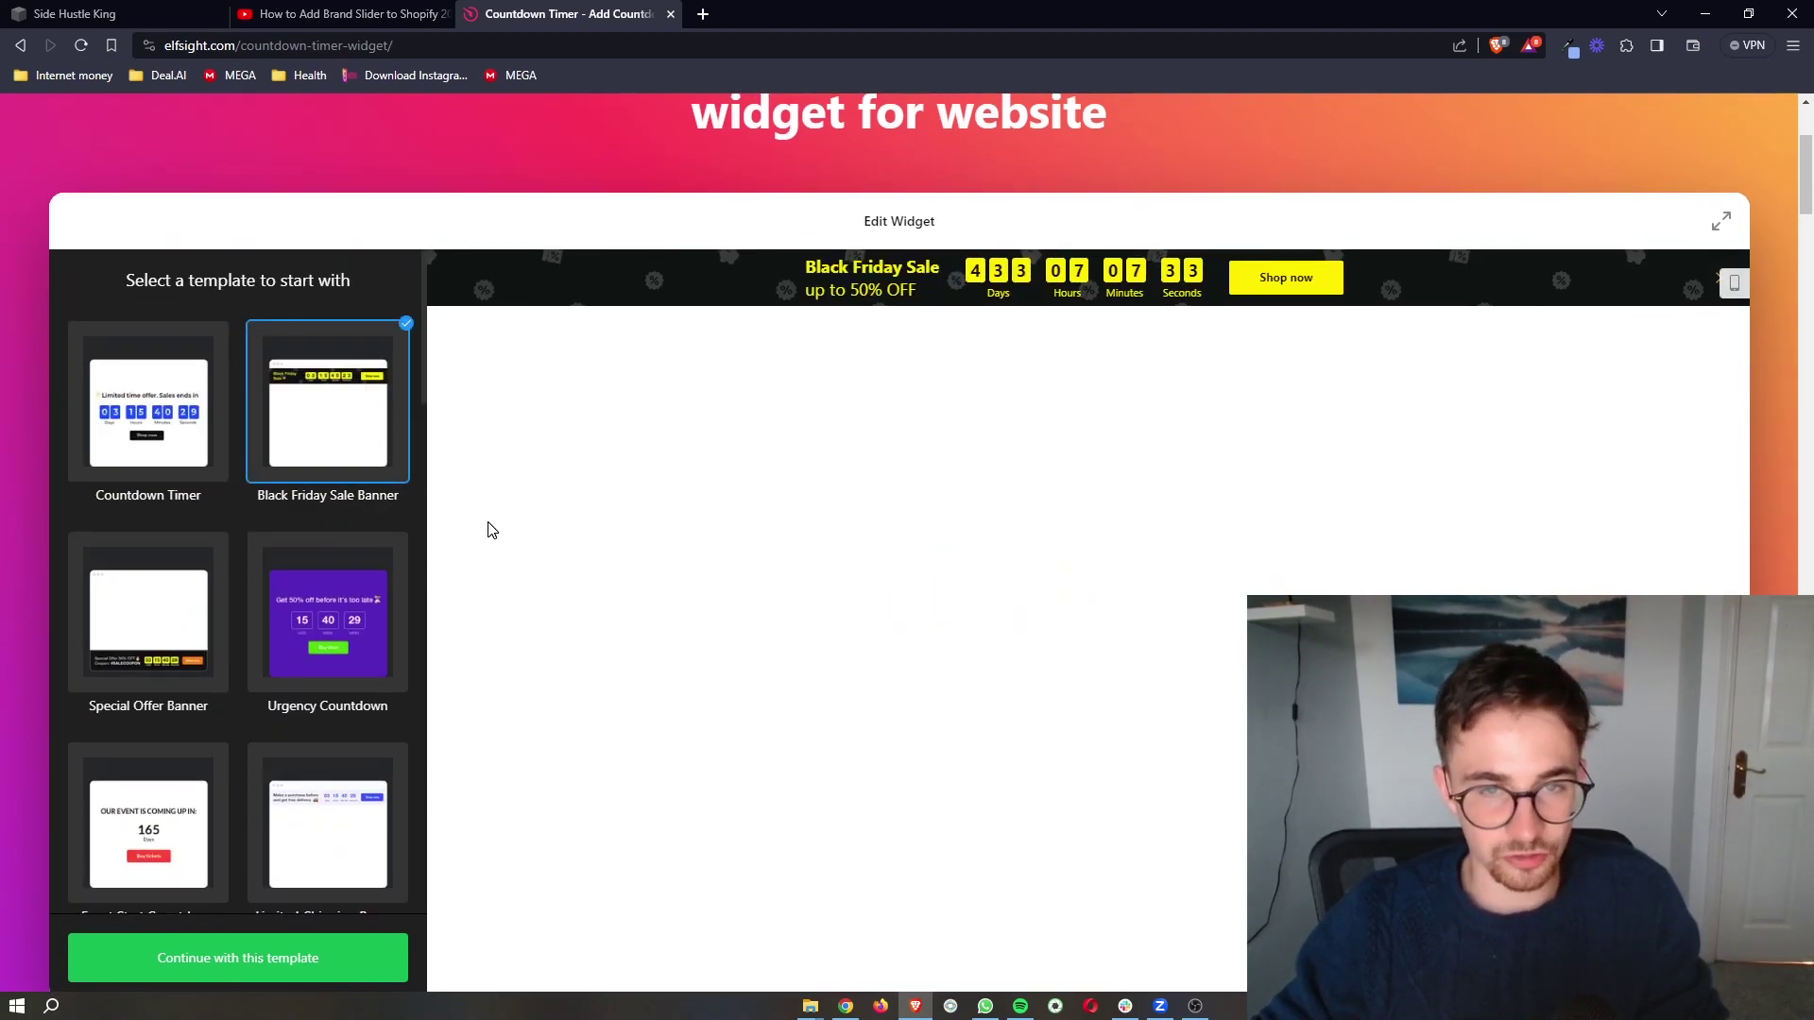
{"action": "scroll", "coordinate": [510, 510], "scroll_direction": "down", "scroll_amount": 1}
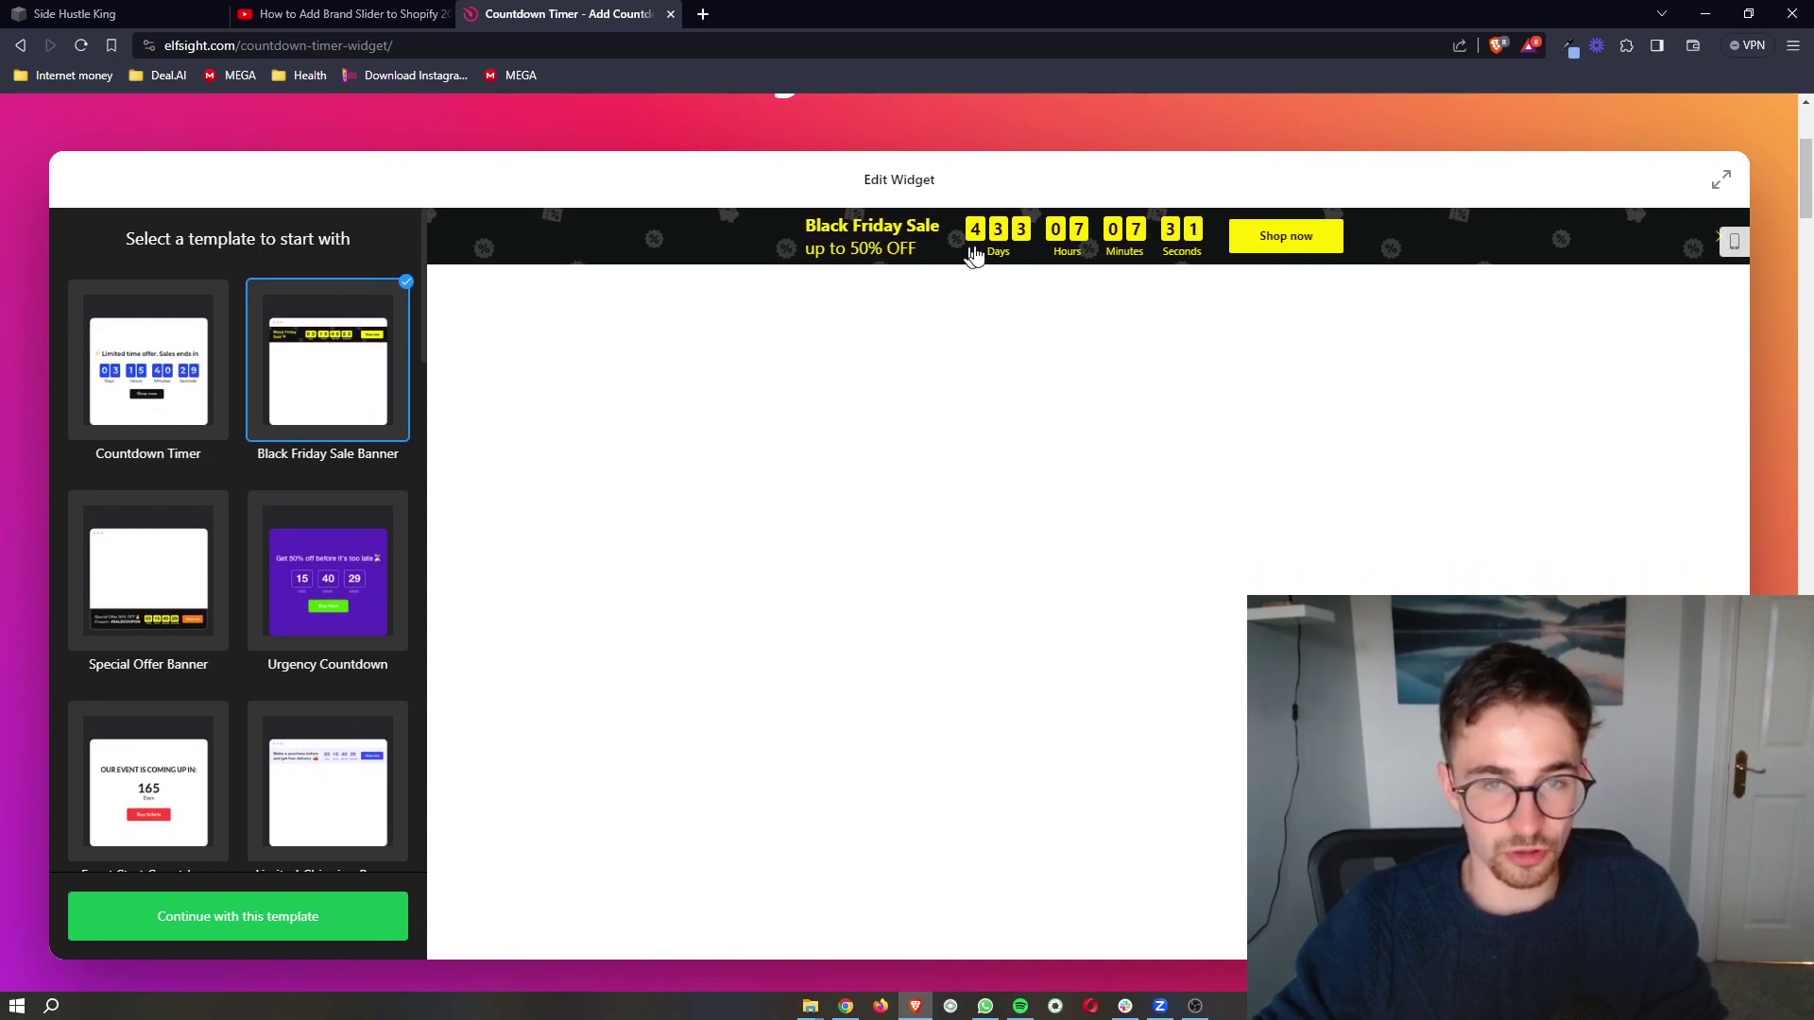
{"action": "scroll", "coordinate": [614, 552], "scroll_direction": "down", "scroll_amount": 1}
{"action": "scroll", "coordinate": [326, 614], "scroll_direction": "down", "scroll_amount": 10}
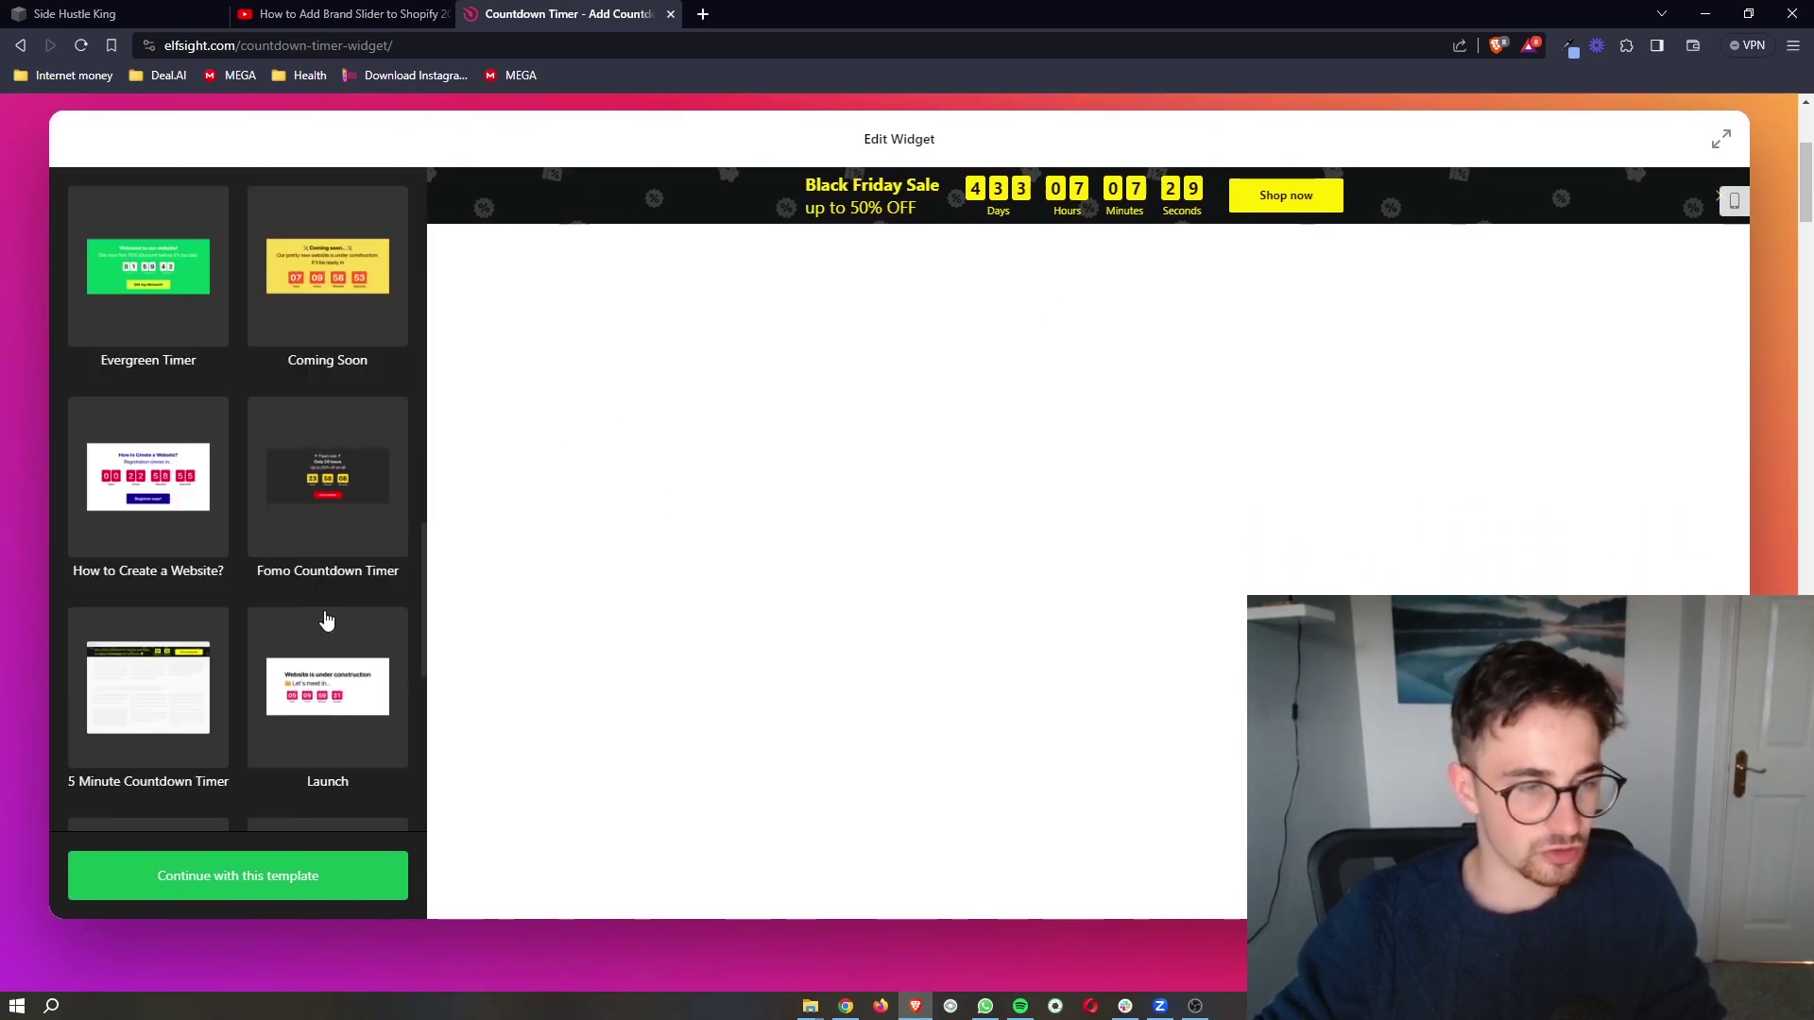
{"action": "scroll", "coordinate": [326, 619], "scroll_direction": "up", "scroll_amount": 4}
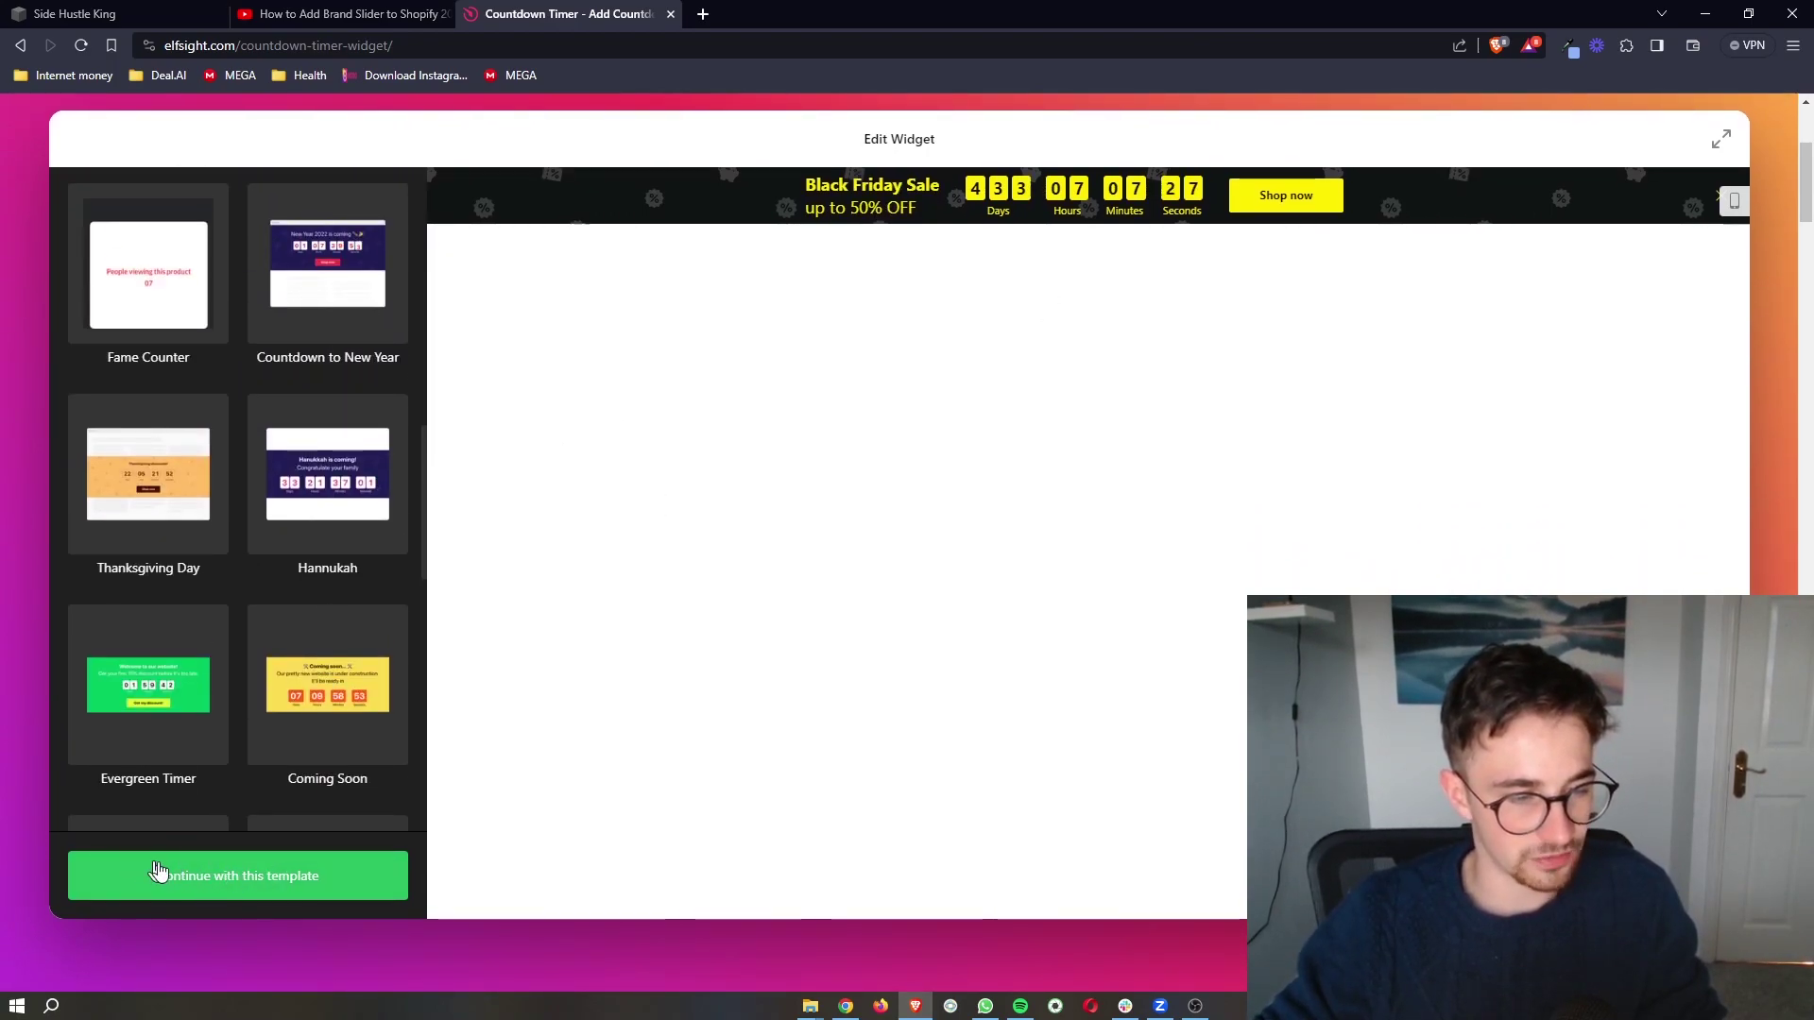
Continue with the Black Friday template and keep November 26, 2024 as the end date.
{"action": "left_click", "coordinate": [237, 877]}
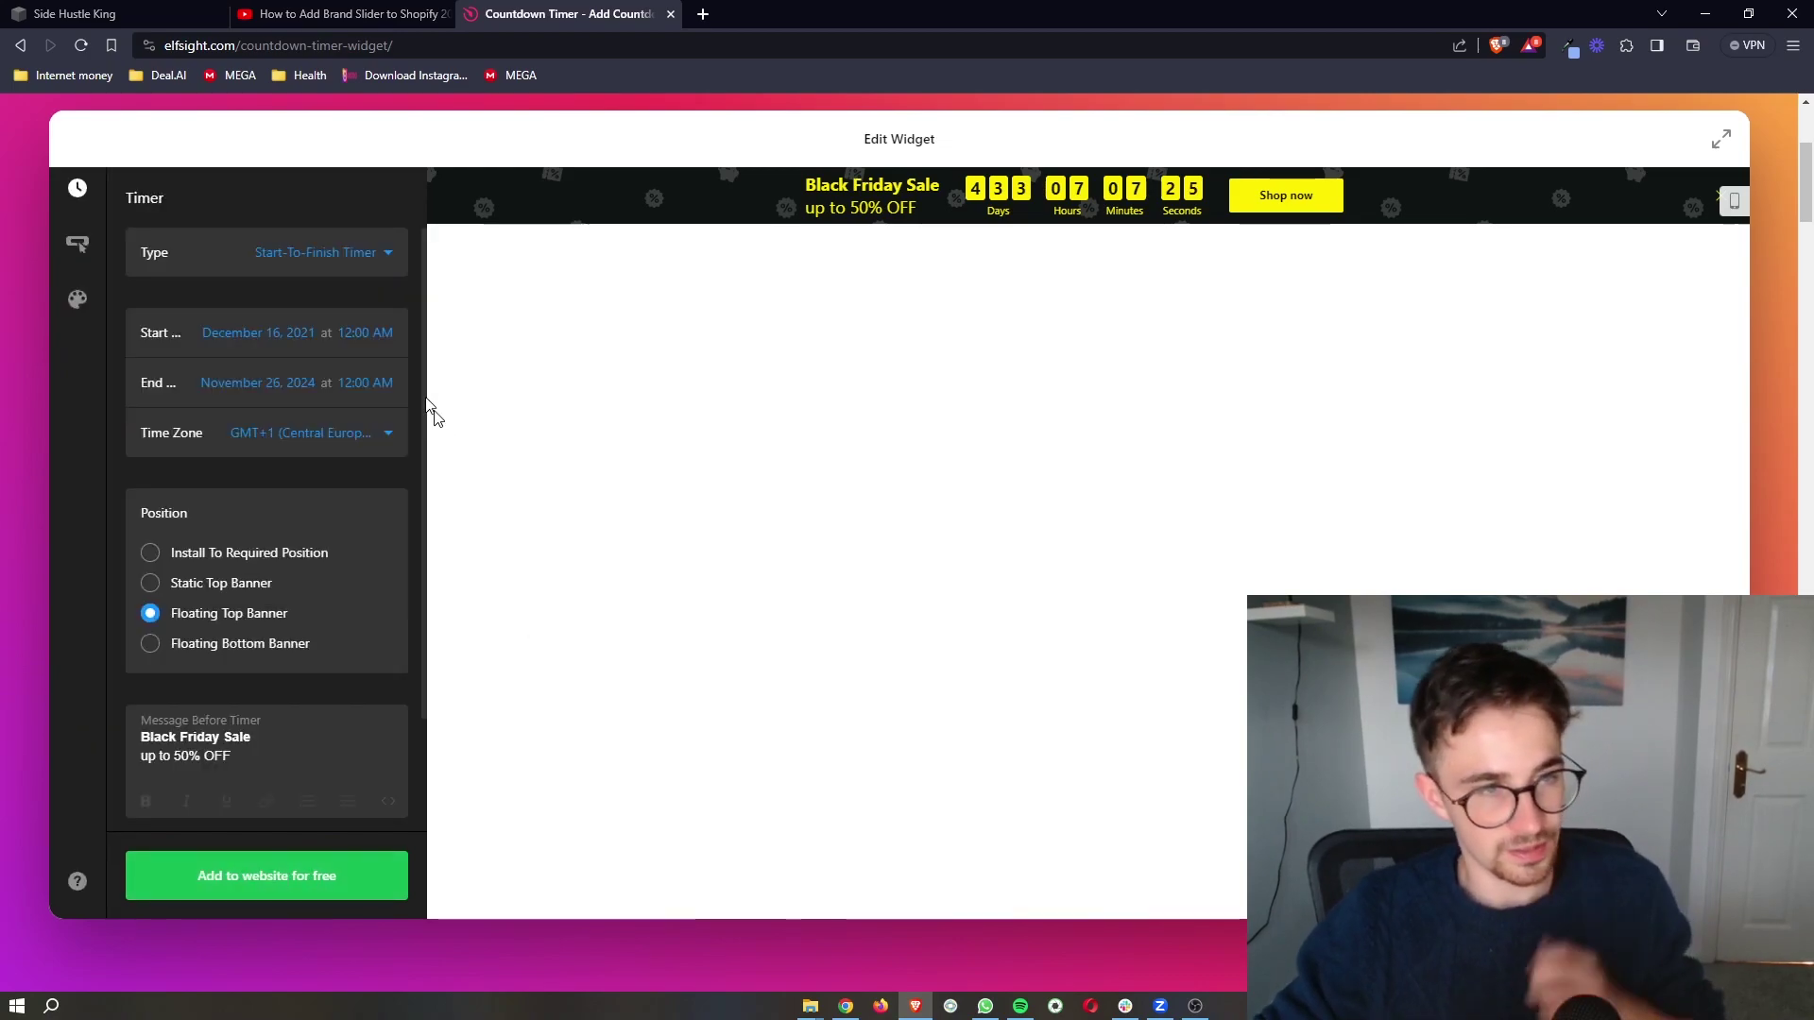
{"action": "left_click", "coordinate": [353, 248]}
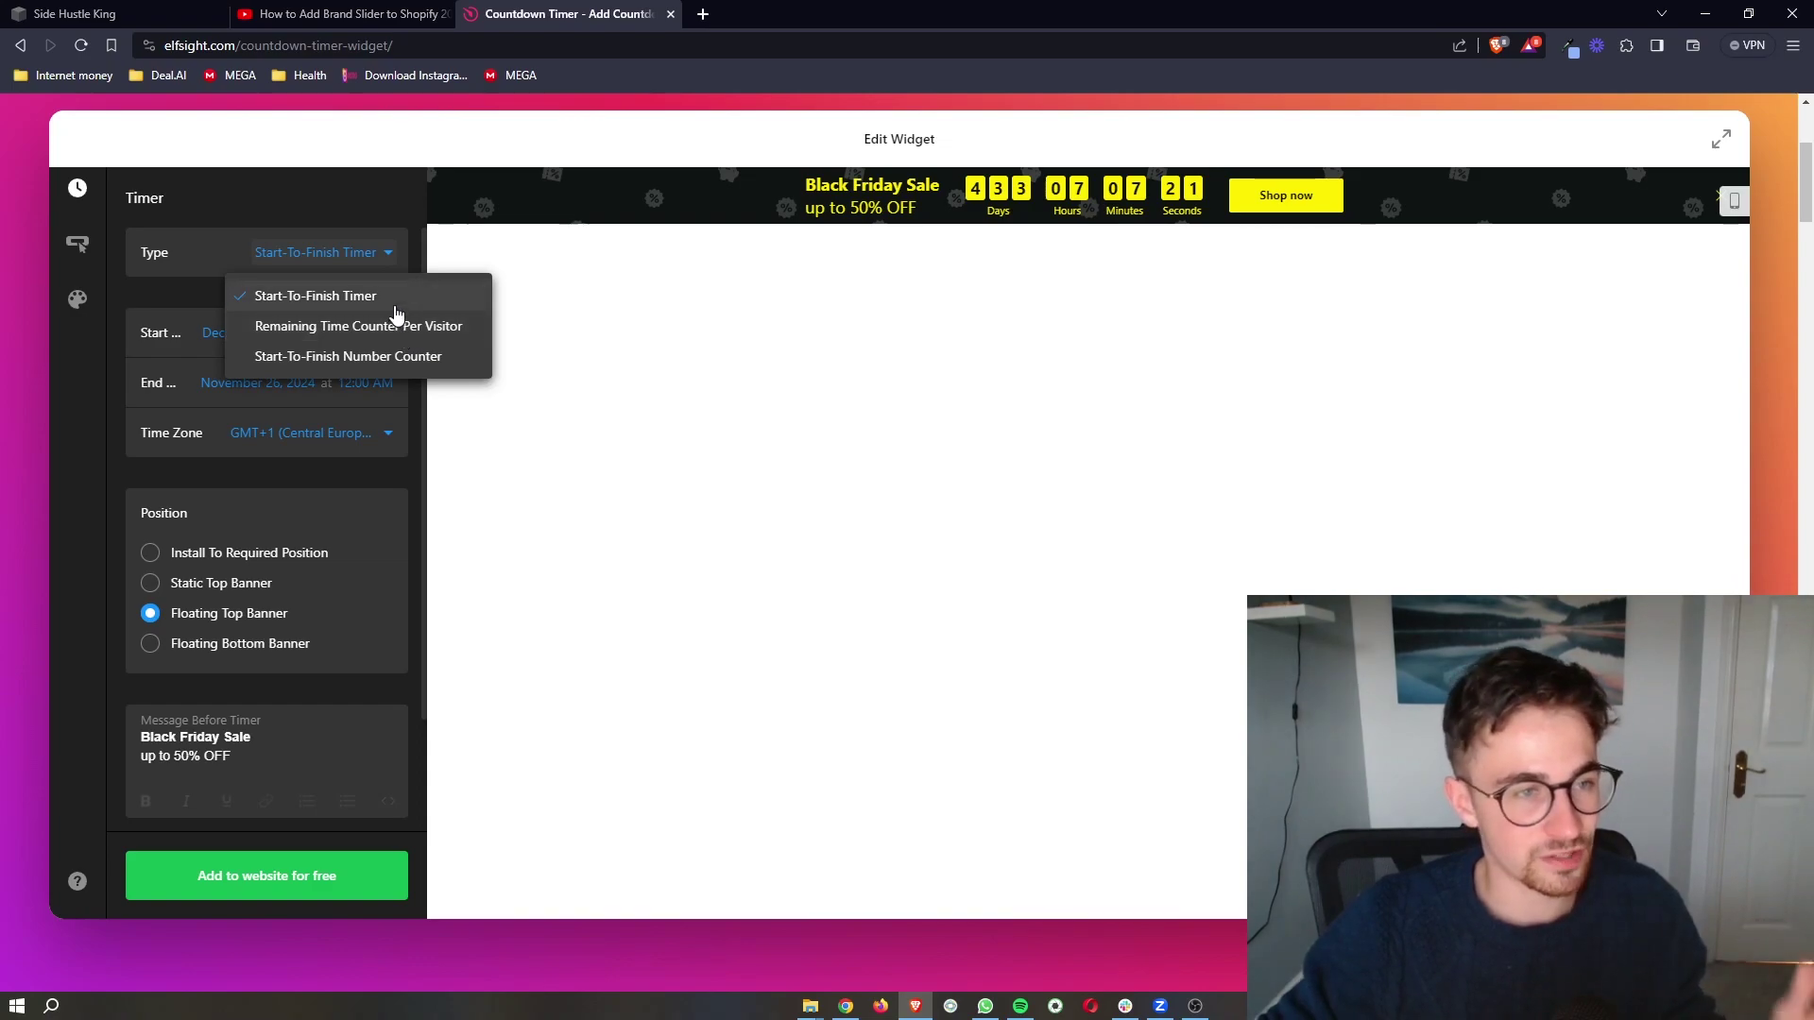
{"action": "left_click", "coordinate": [153, 309]}
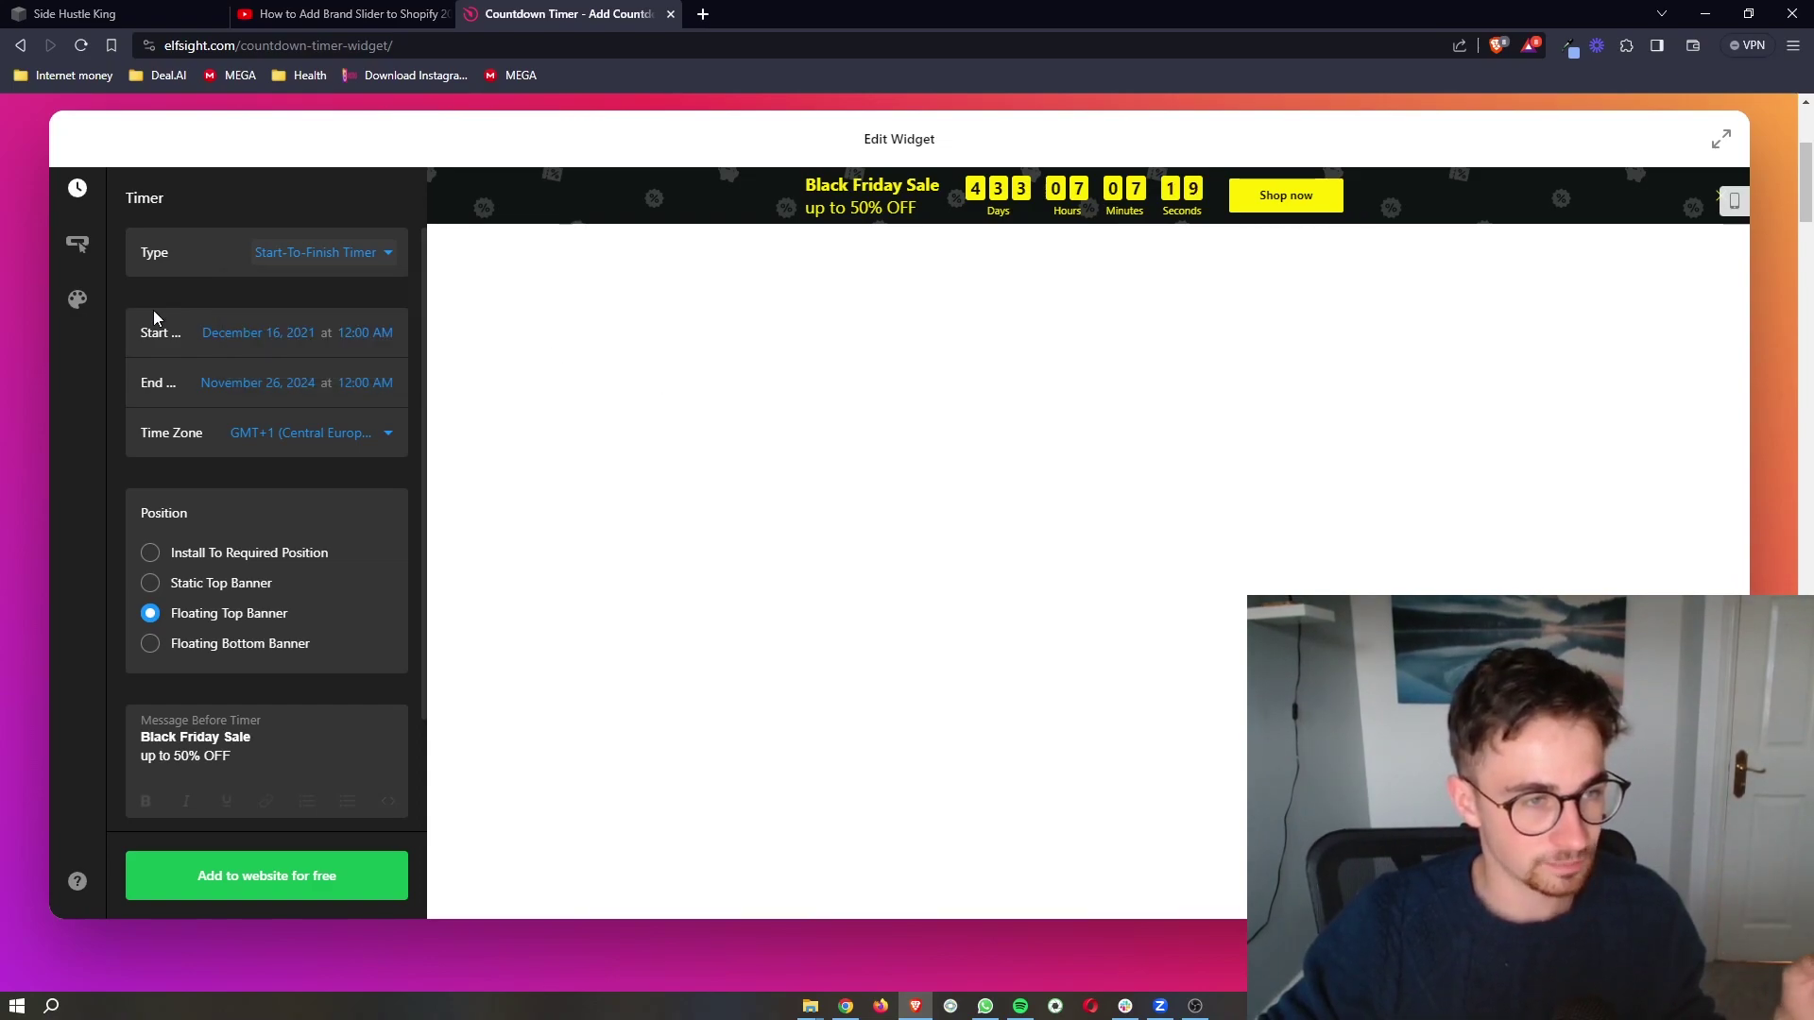
{"action": "left_click", "coordinate": [250, 338]}
{"action": "left_click", "coordinate": [245, 382]}
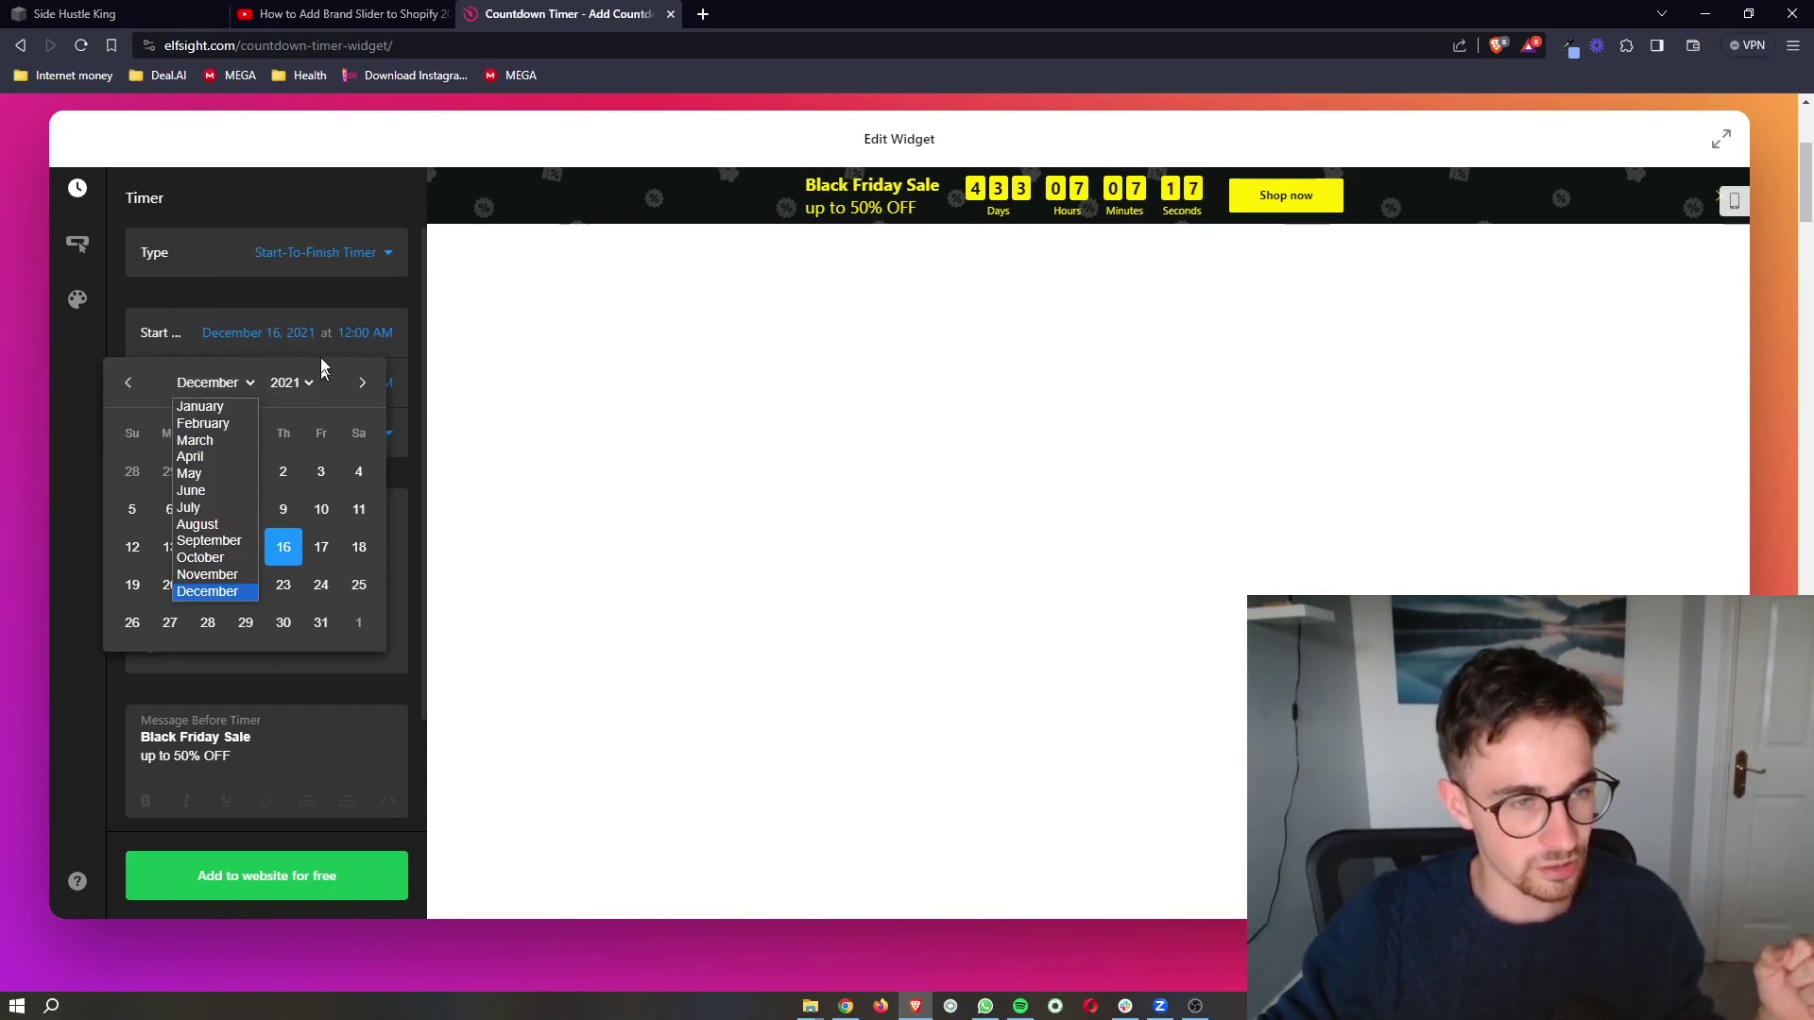
{"action": "left_click", "coordinate": [263, 387]}
{"action": "left_click", "coordinate": [209, 672]}
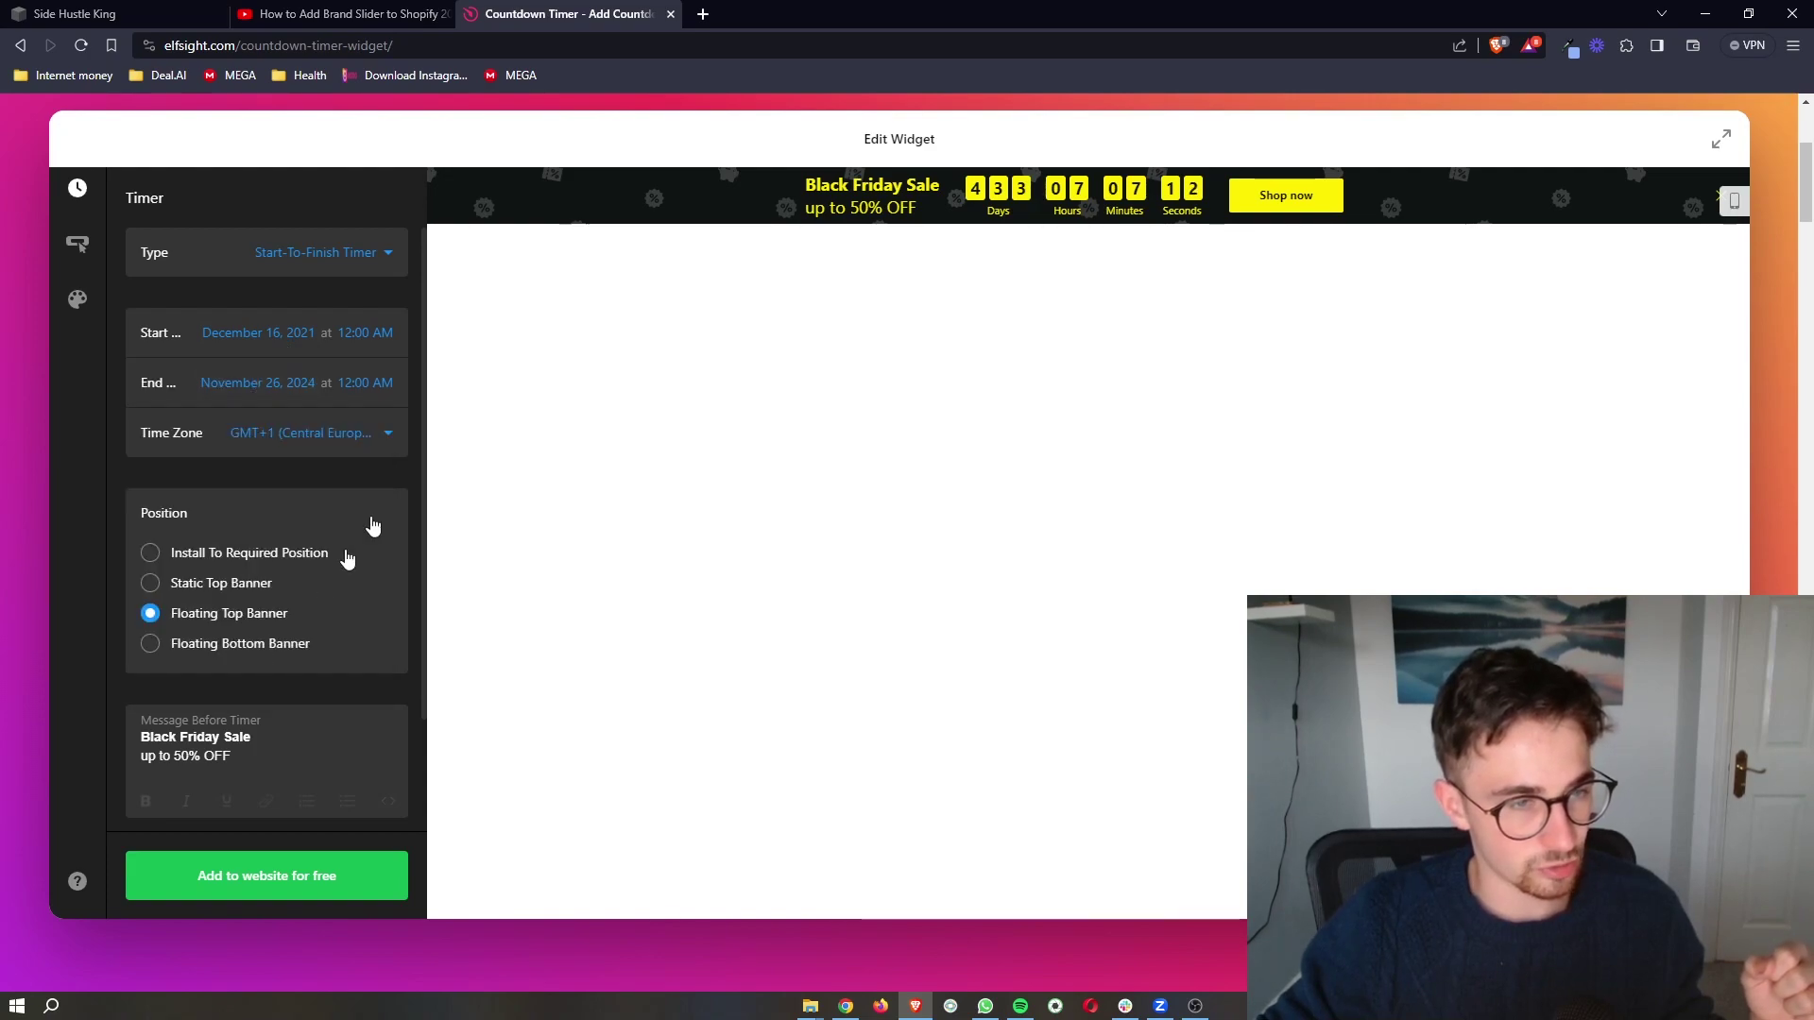
Set the timer type to Remaining Time Counter Per Visitor (24 Hours).
{"action": "left_click", "coordinate": [344, 253]}
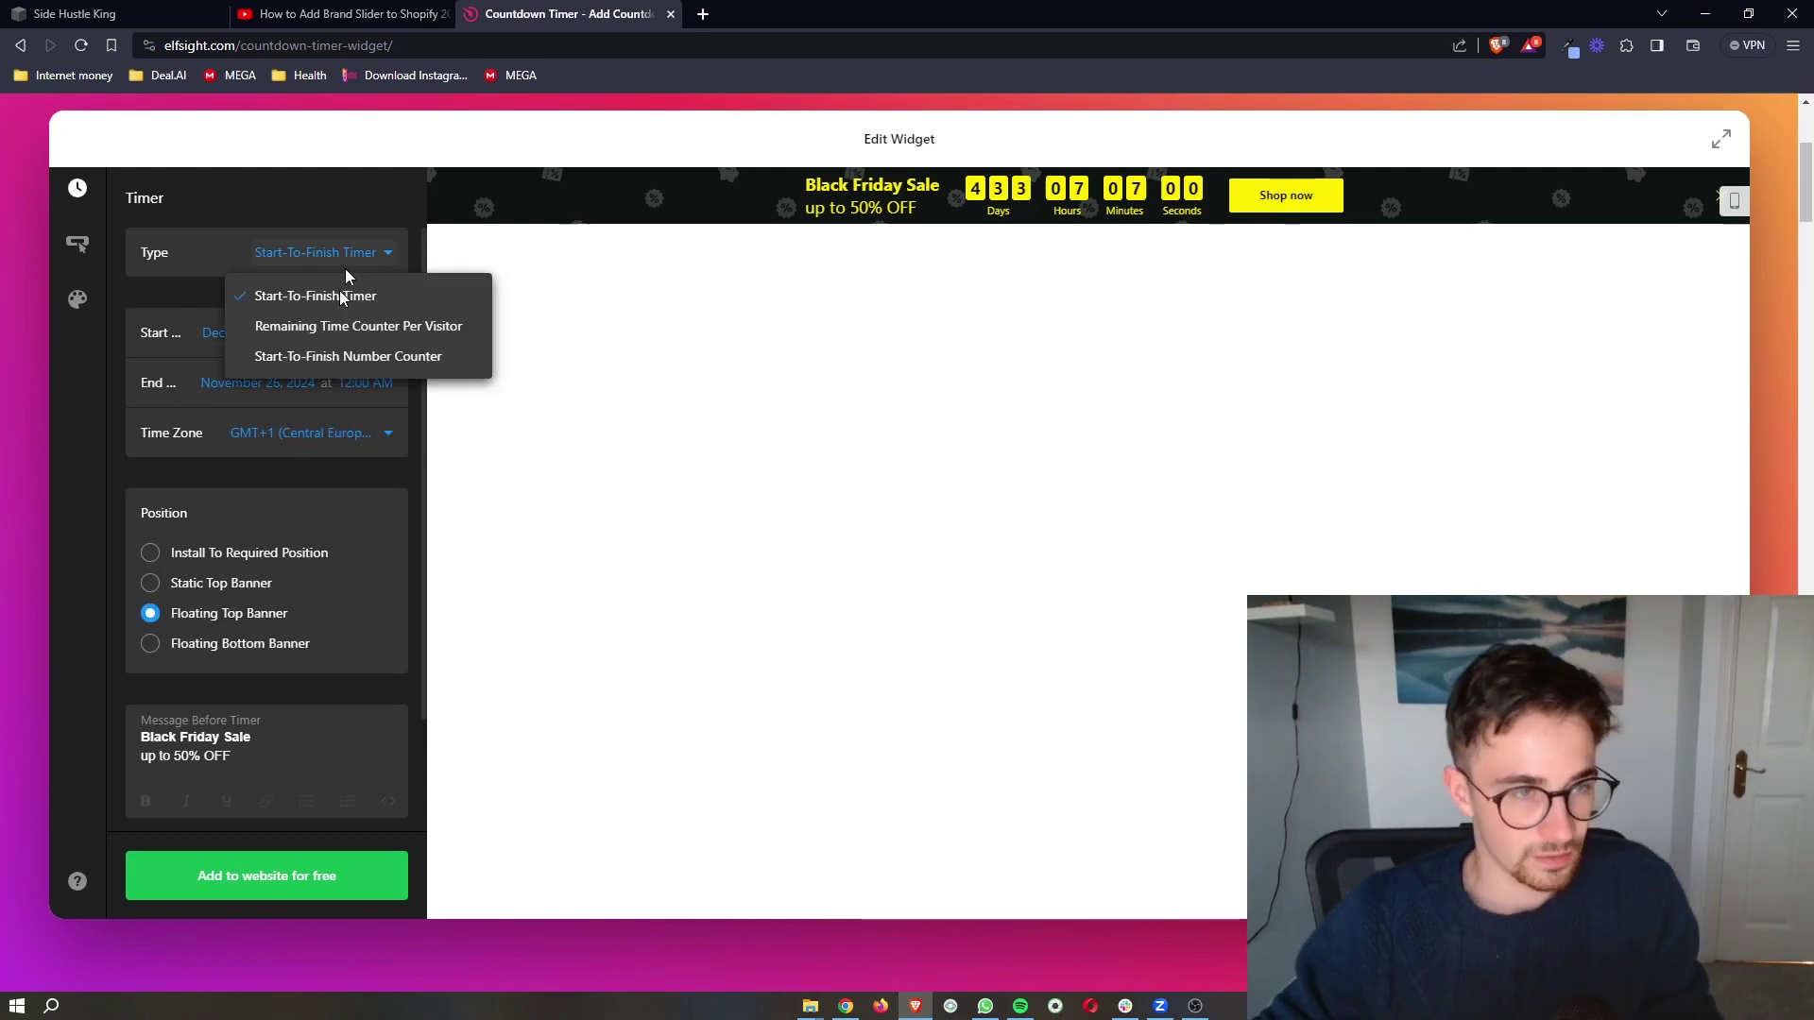
{"action": "left_click", "coordinate": [337, 327]}
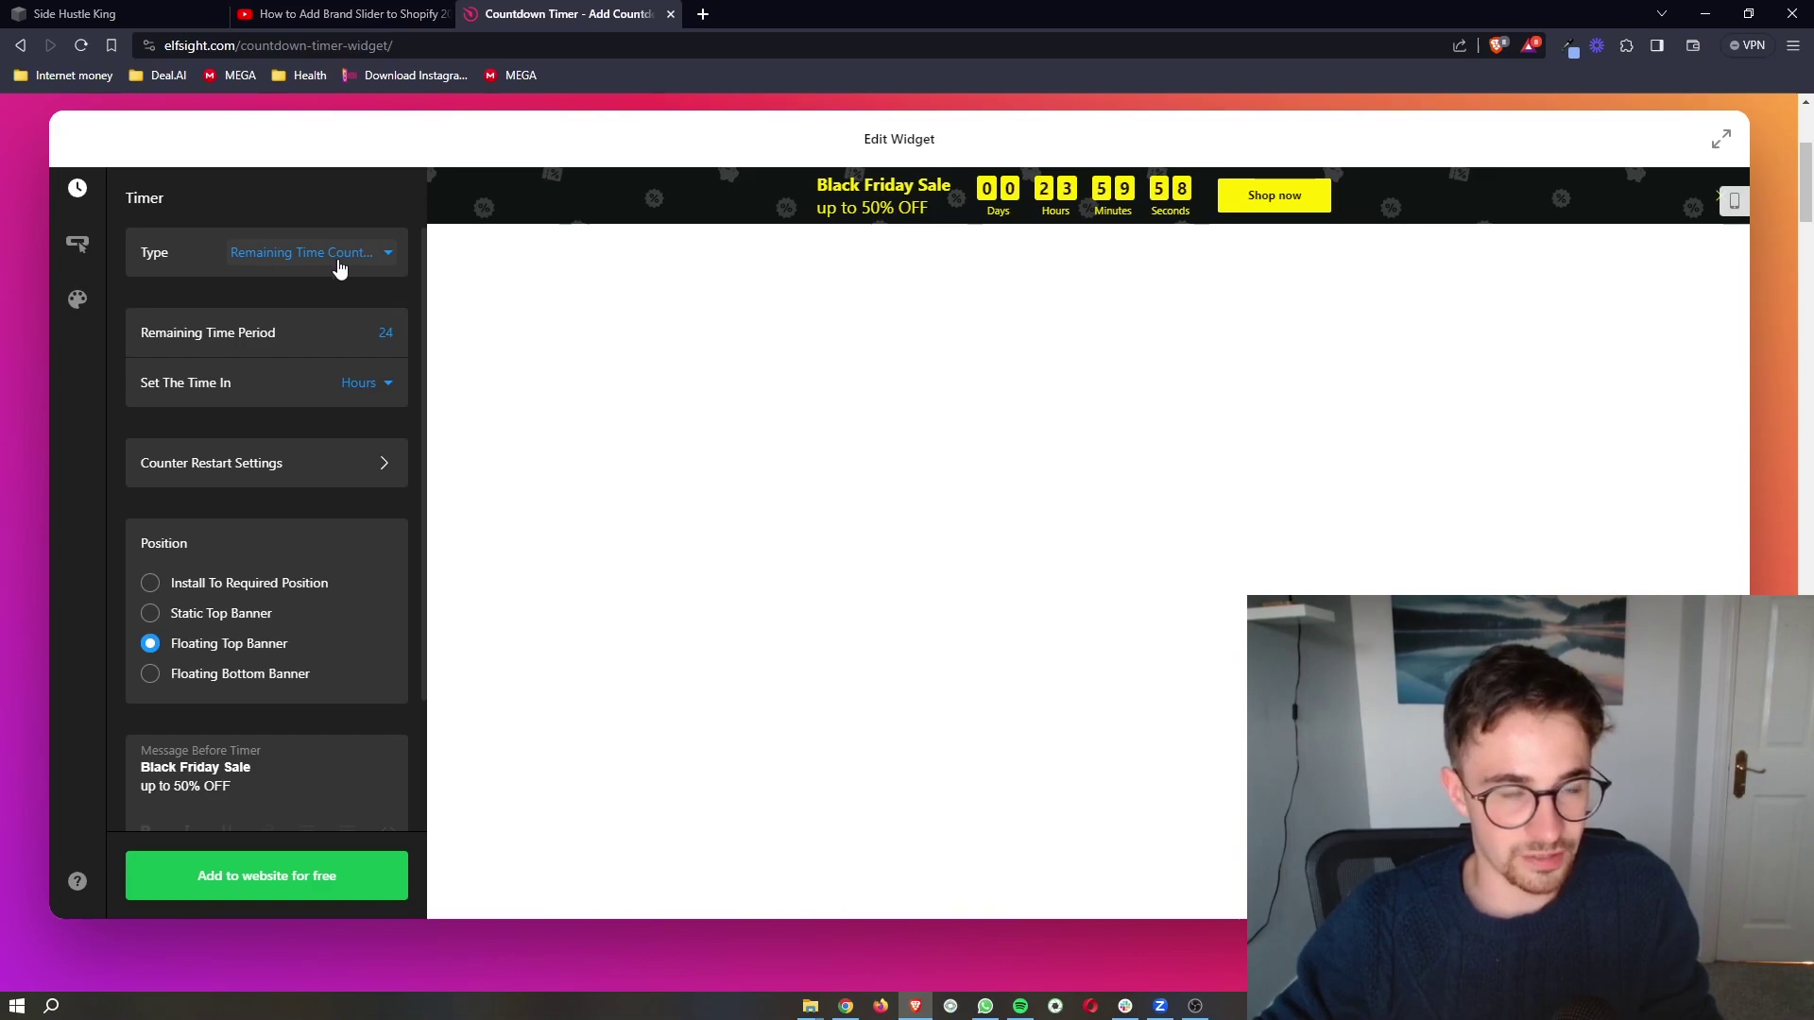
{"action": "left_click", "coordinate": [336, 259]}
{"action": "left_click", "coordinate": [326, 357]}
{"action": "left_click", "coordinate": [334, 261]}
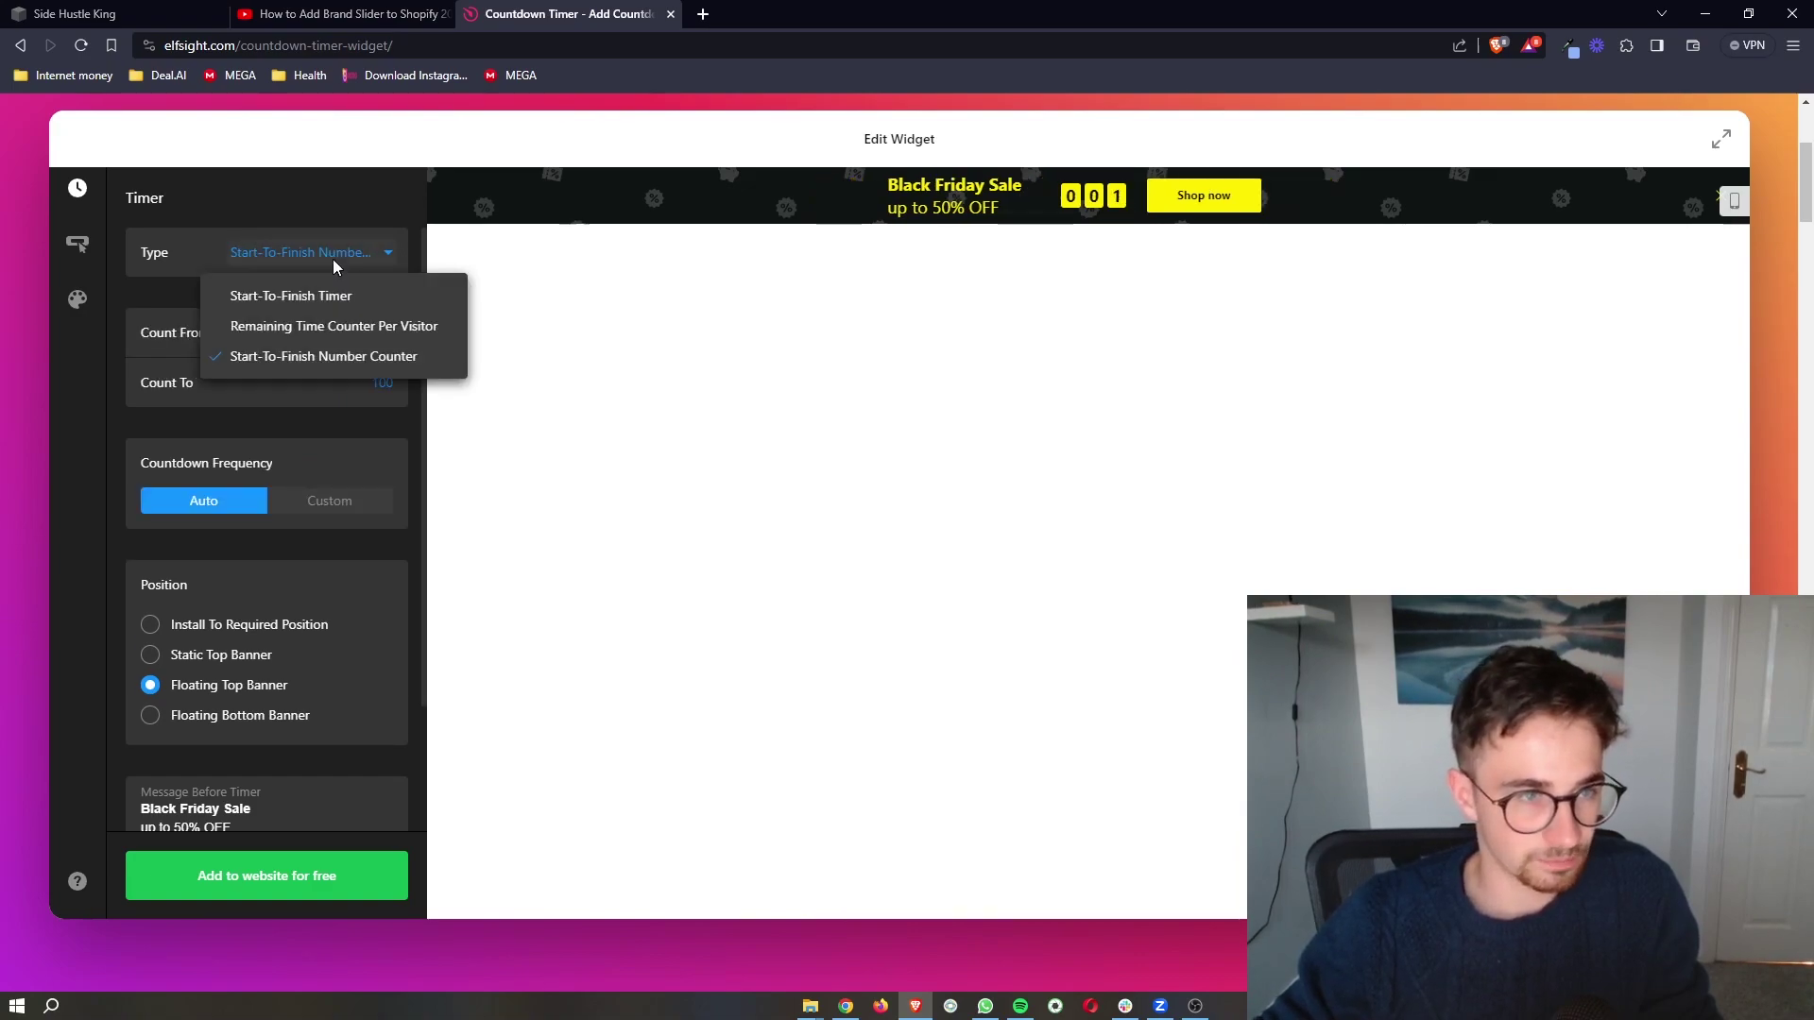
{"action": "left_click", "coordinate": [296, 326]}
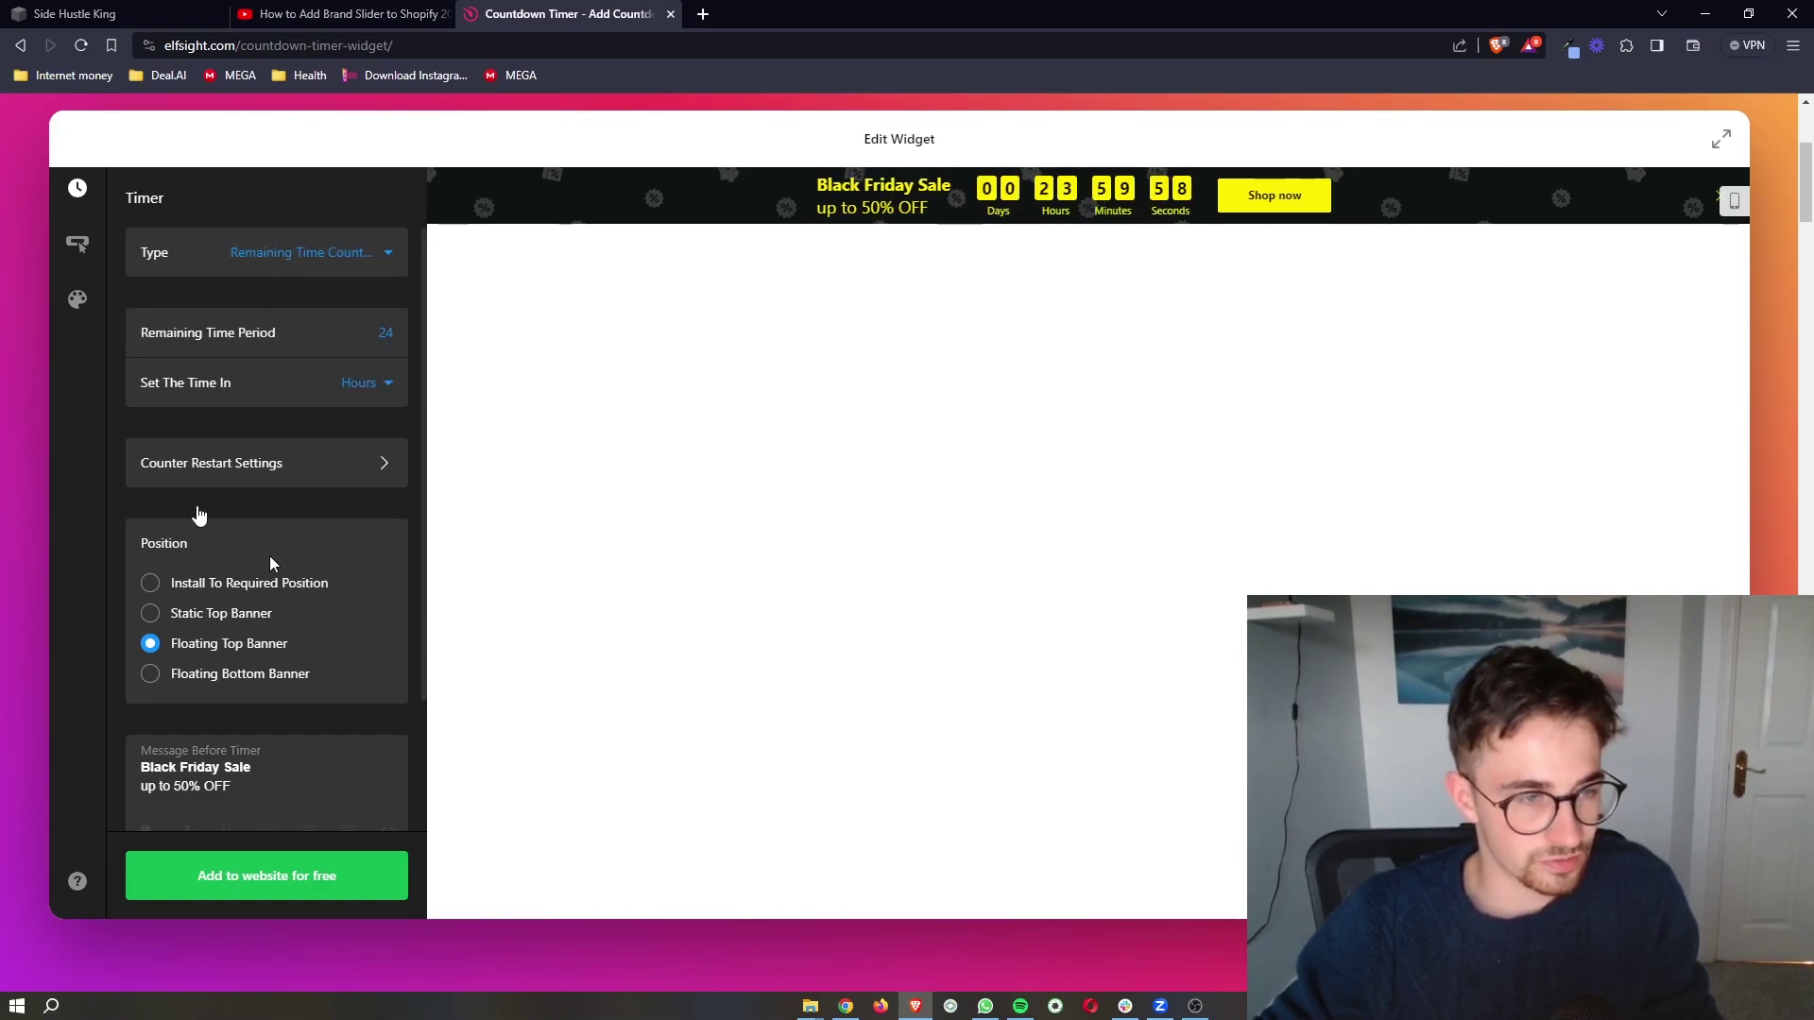
{"action": "scroll", "coordinate": [225, 578], "scroll_direction": "down", "scroll_amount": 2}
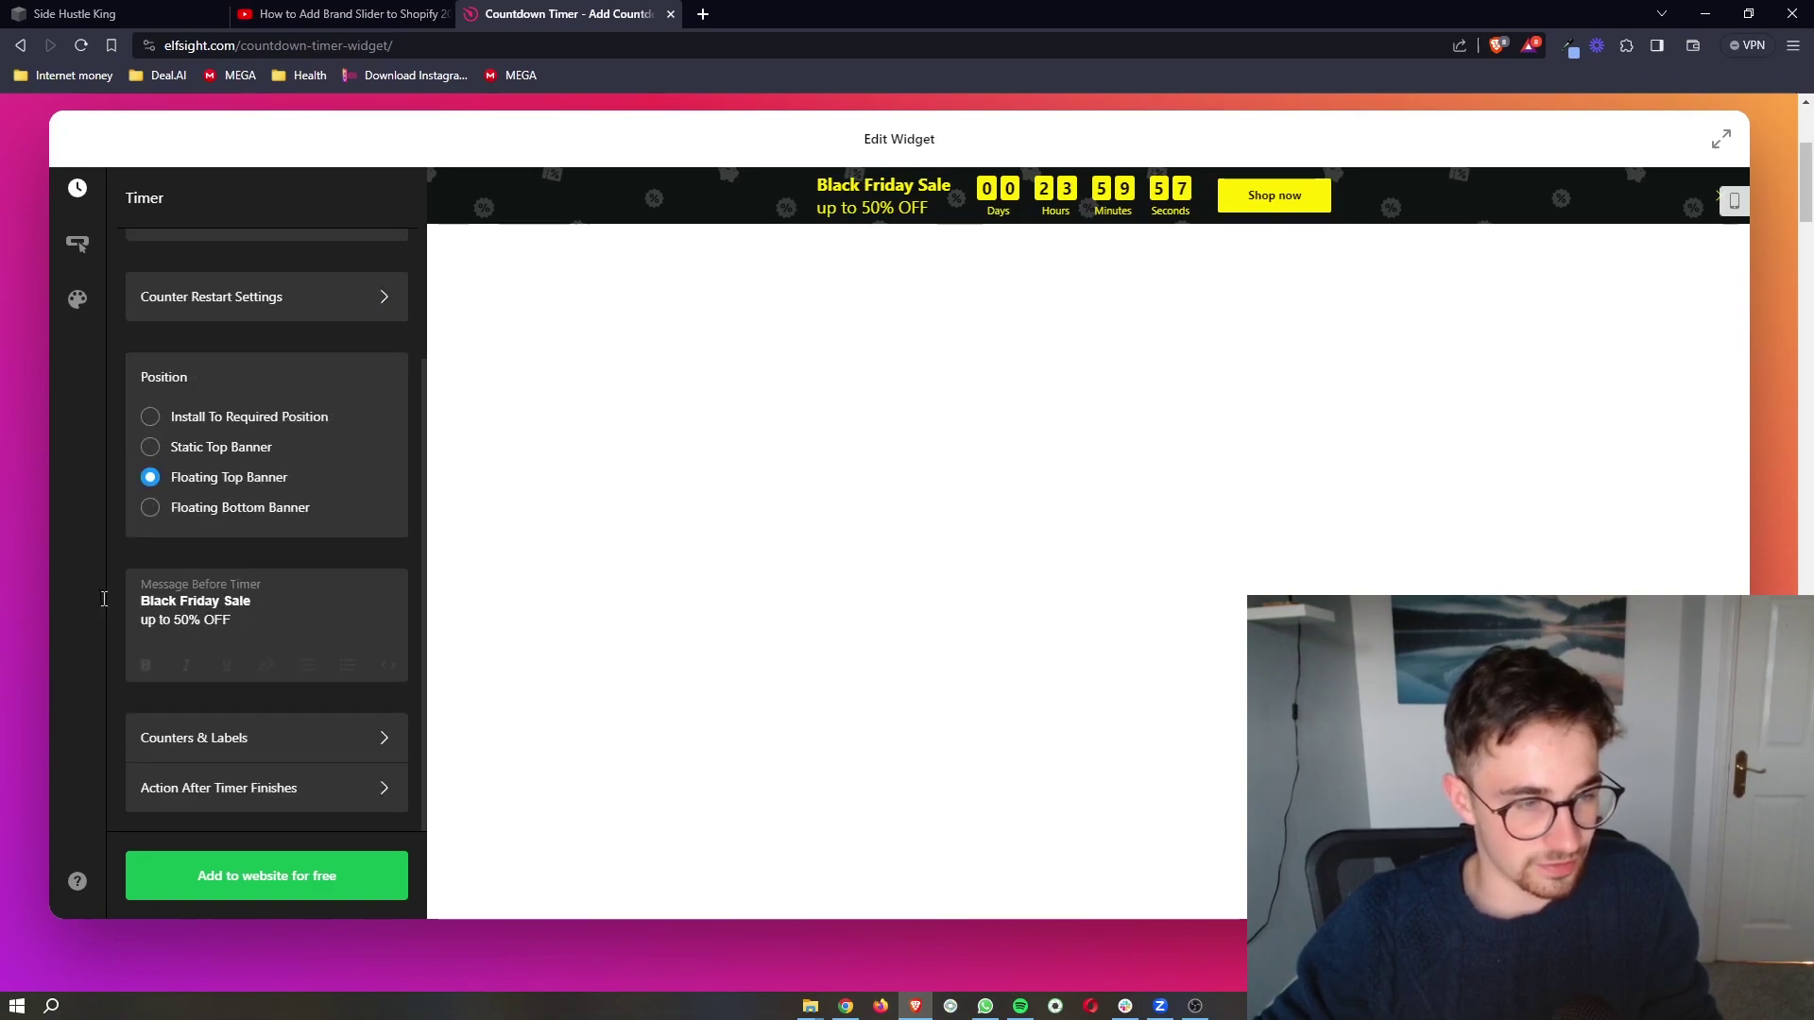
Change the Message Before Timer text from the Black Friday Sale wording to 'Subscribe'.
{"action": "left_click", "coordinate": [228, 605]}
{"action": "key", "text": "ctrl+a"}
{"action": "key", "text": "Caps_Lock"}
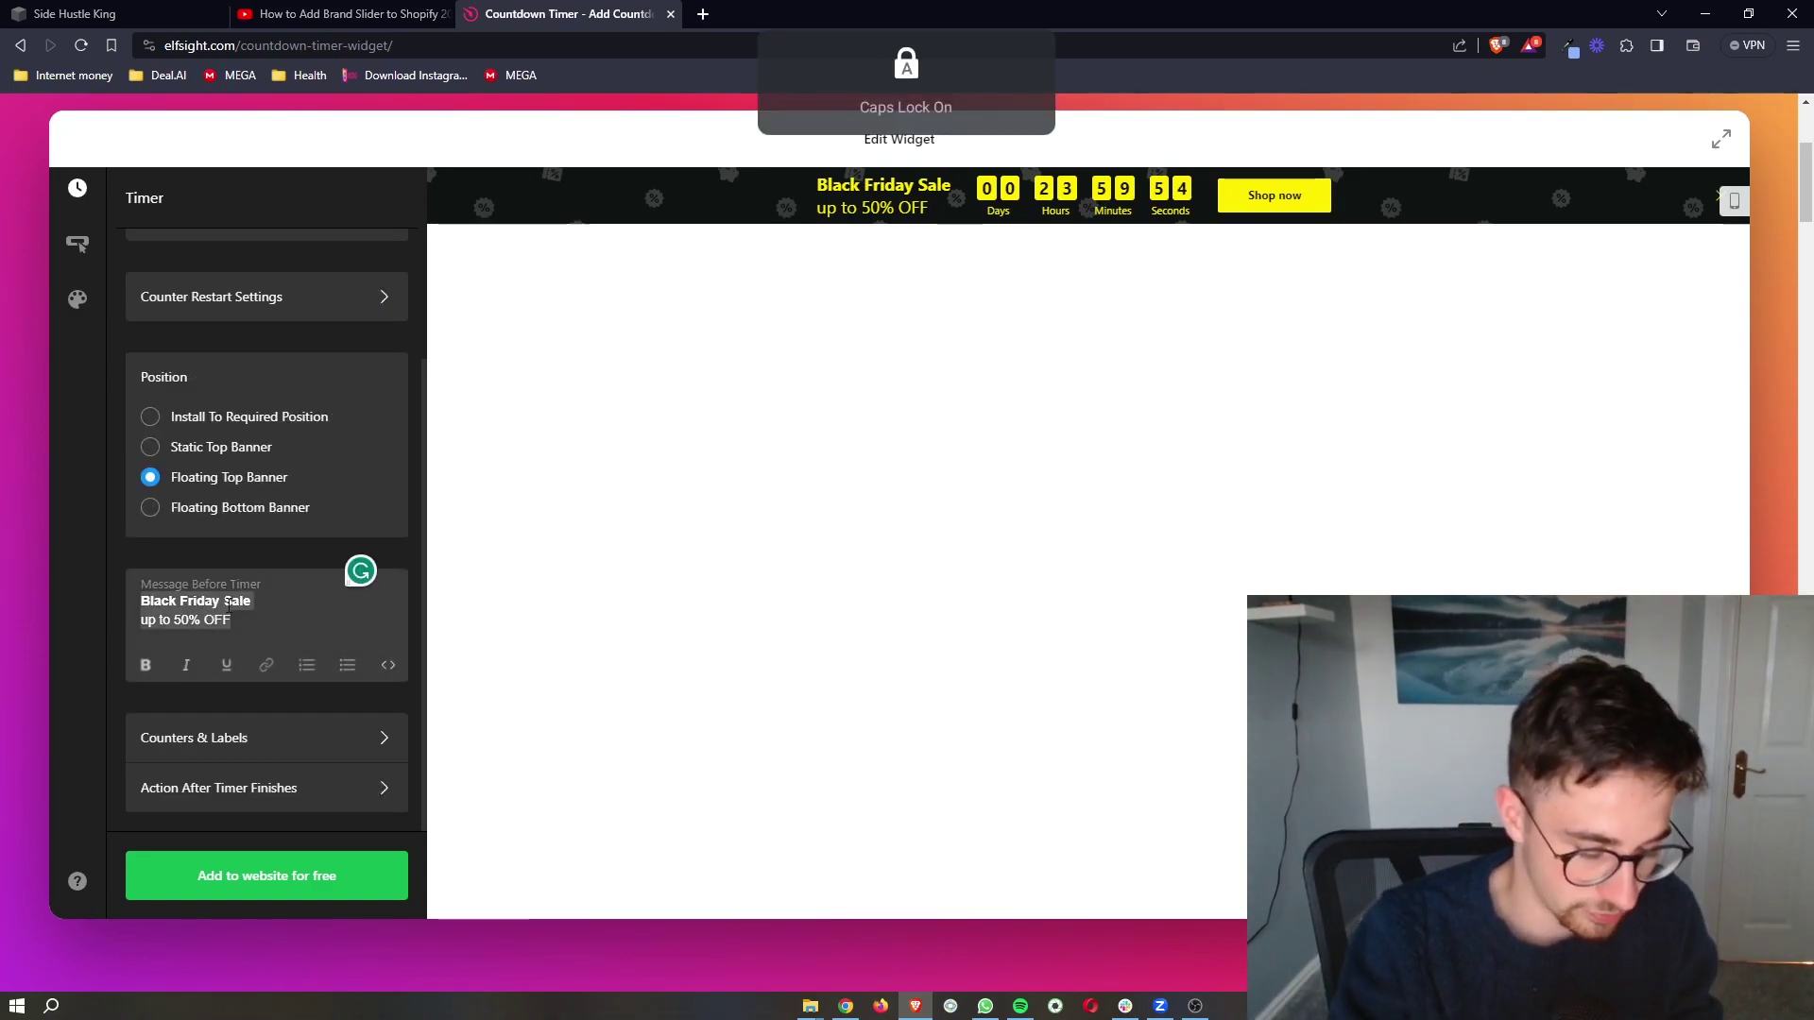
{"action": "type", "text": "Subs"}
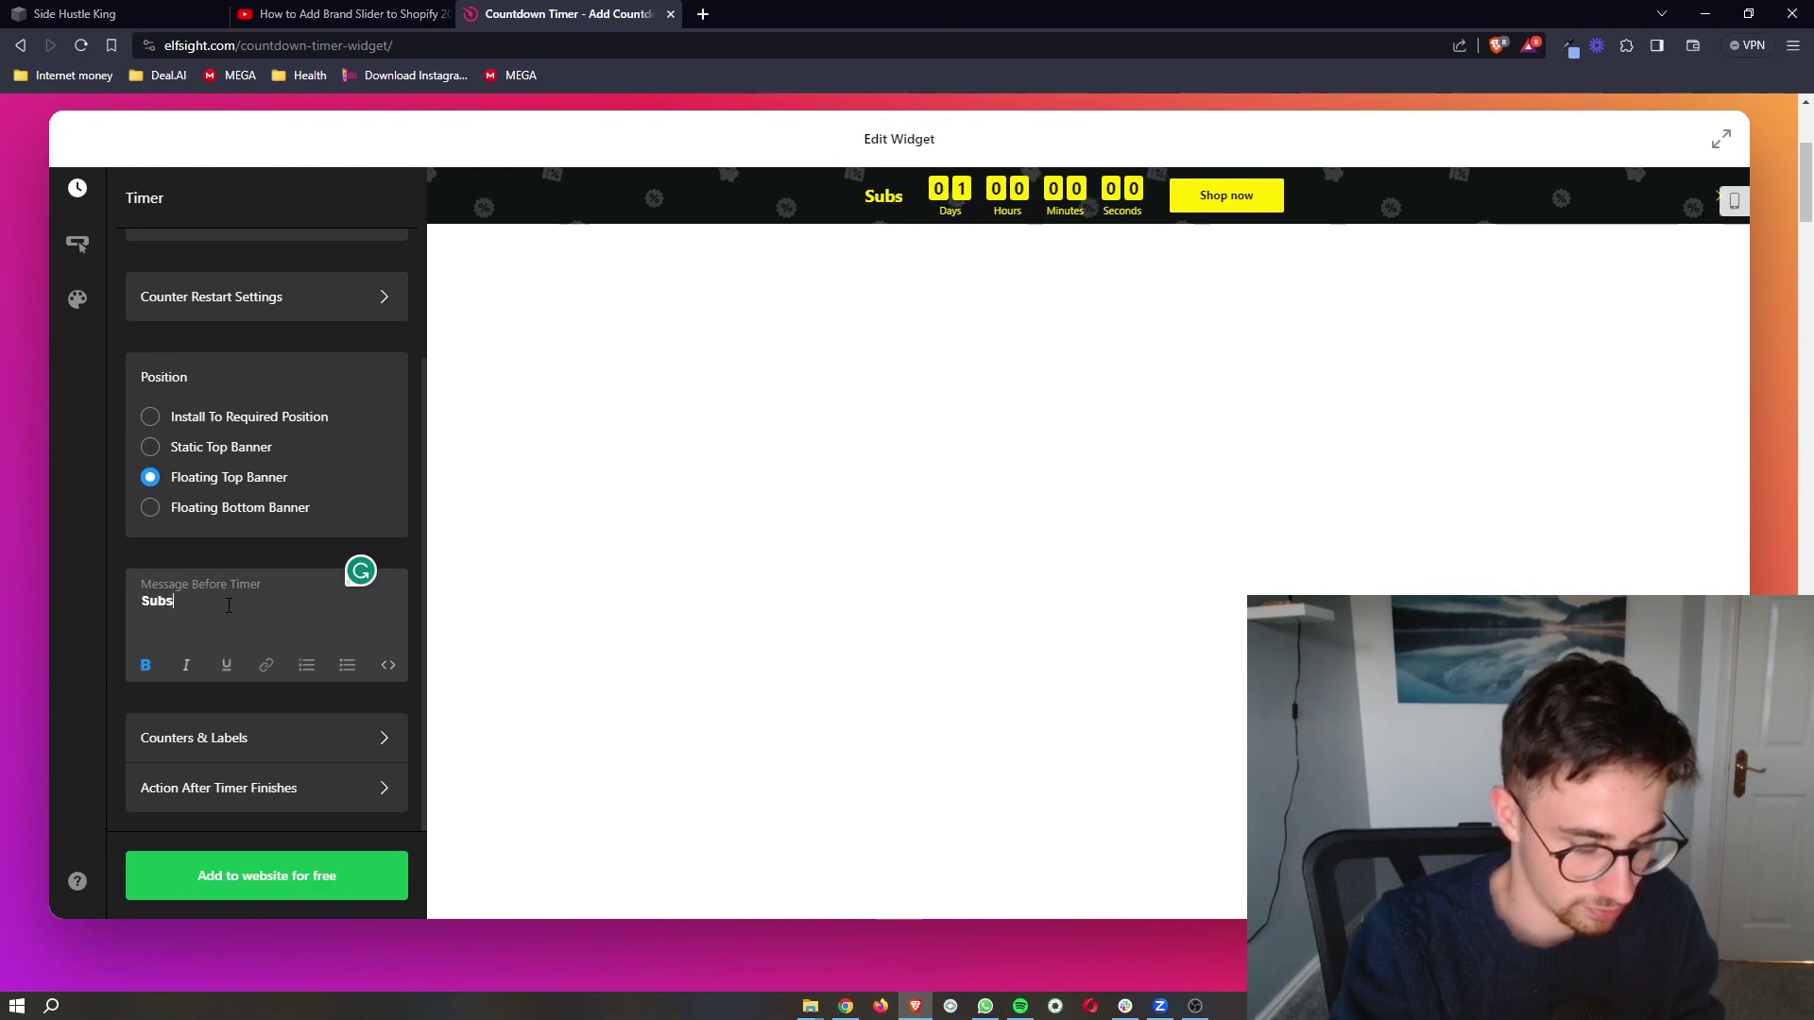
{"action": "type", "text": "cribe"}
{"action": "left_click", "coordinate": [291, 526]}
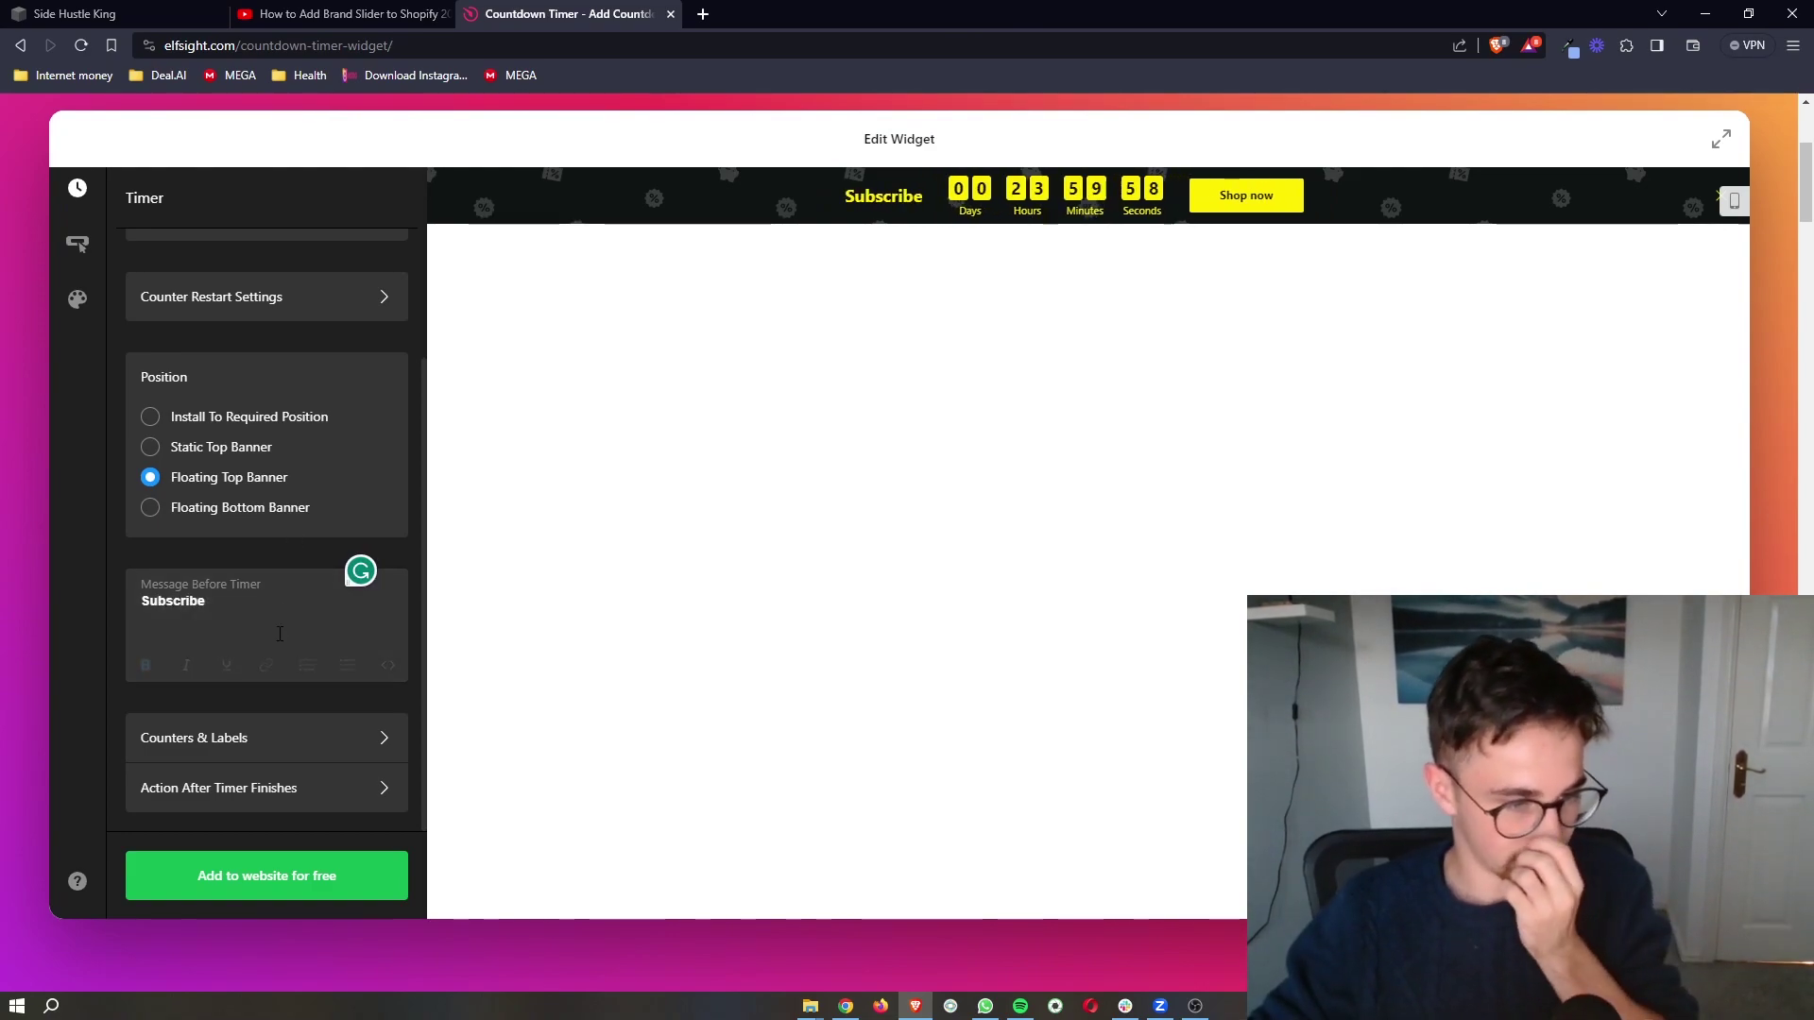
{"action": "scroll", "coordinate": [280, 634], "scroll_direction": "up", "scroll_amount": 2}
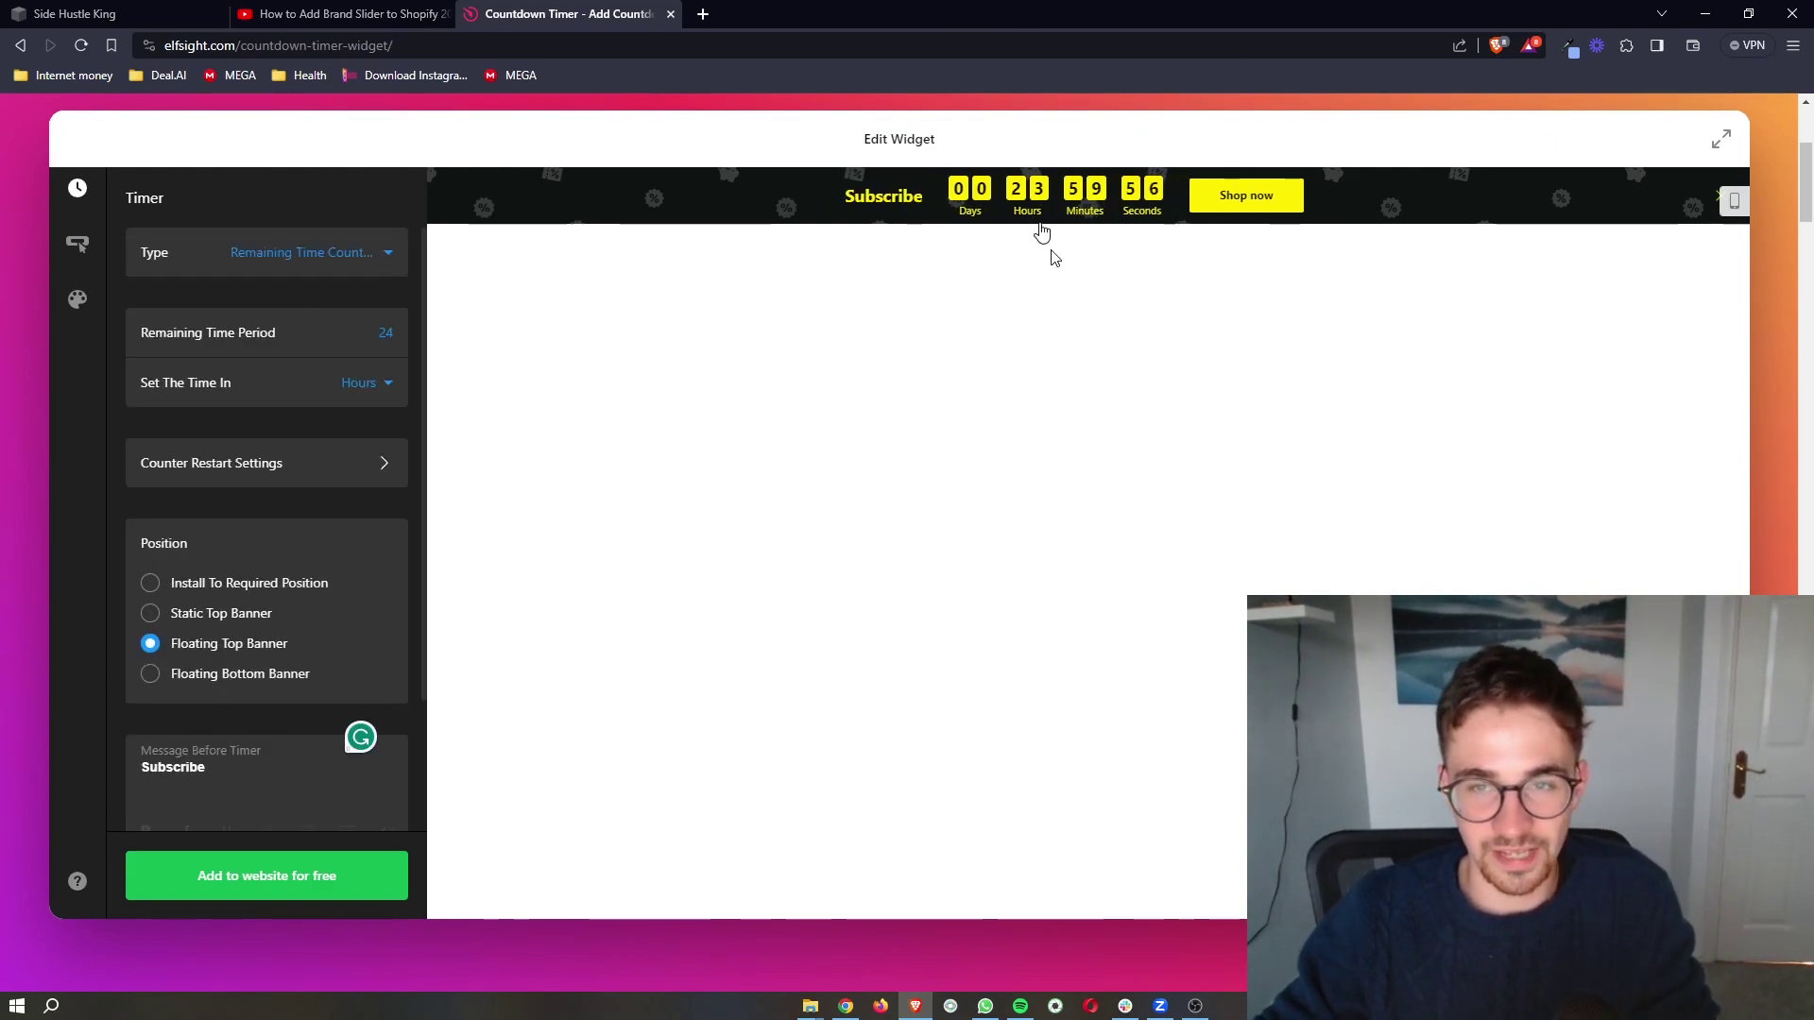
{"action": "scroll", "coordinate": [229, 574], "scroll_direction": "down", "scroll_amount": 5}
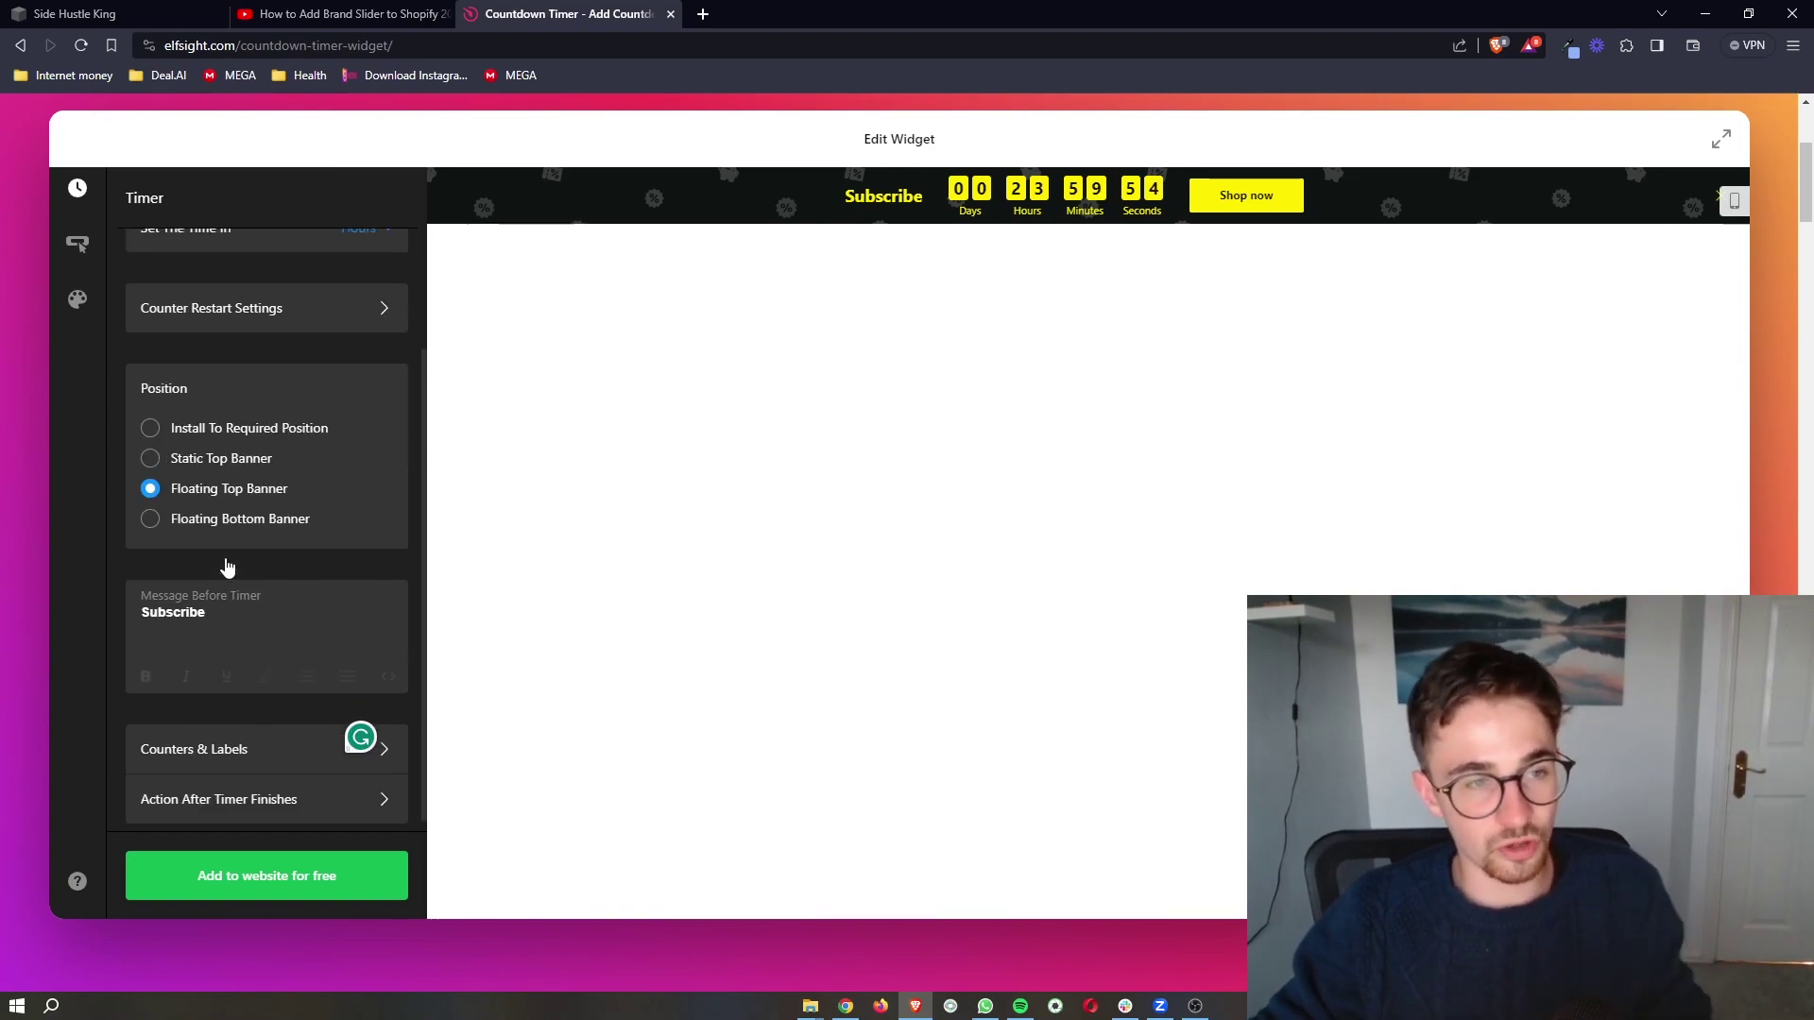
{"action": "scroll", "coordinate": [672, 525], "scroll_direction": "up", "scroll_amount": 3}
{"action": "scroll", "coordinate": [673, 524], "scroll_direction": "up", "scroll_amount": 1}
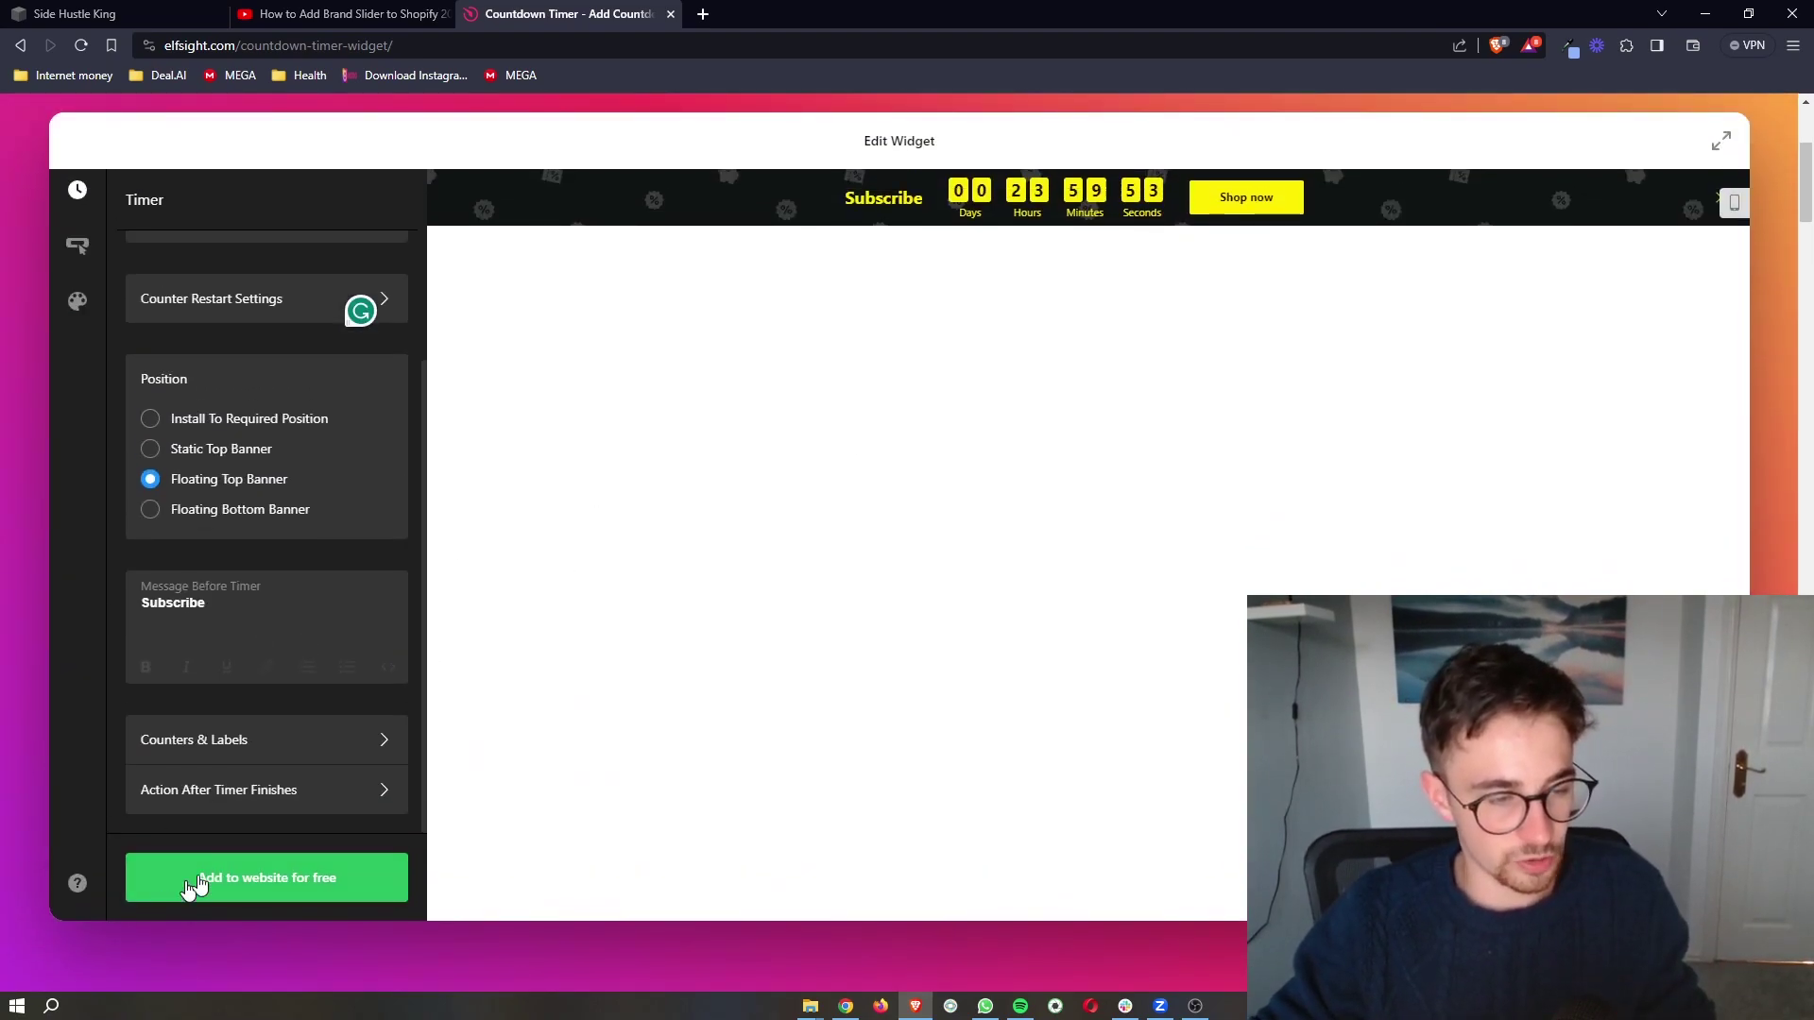
Save the Subscribe countdown widget with 'Add to website for free' and publish it.
{"action": "left_click", "coordinate": [271, 885]}
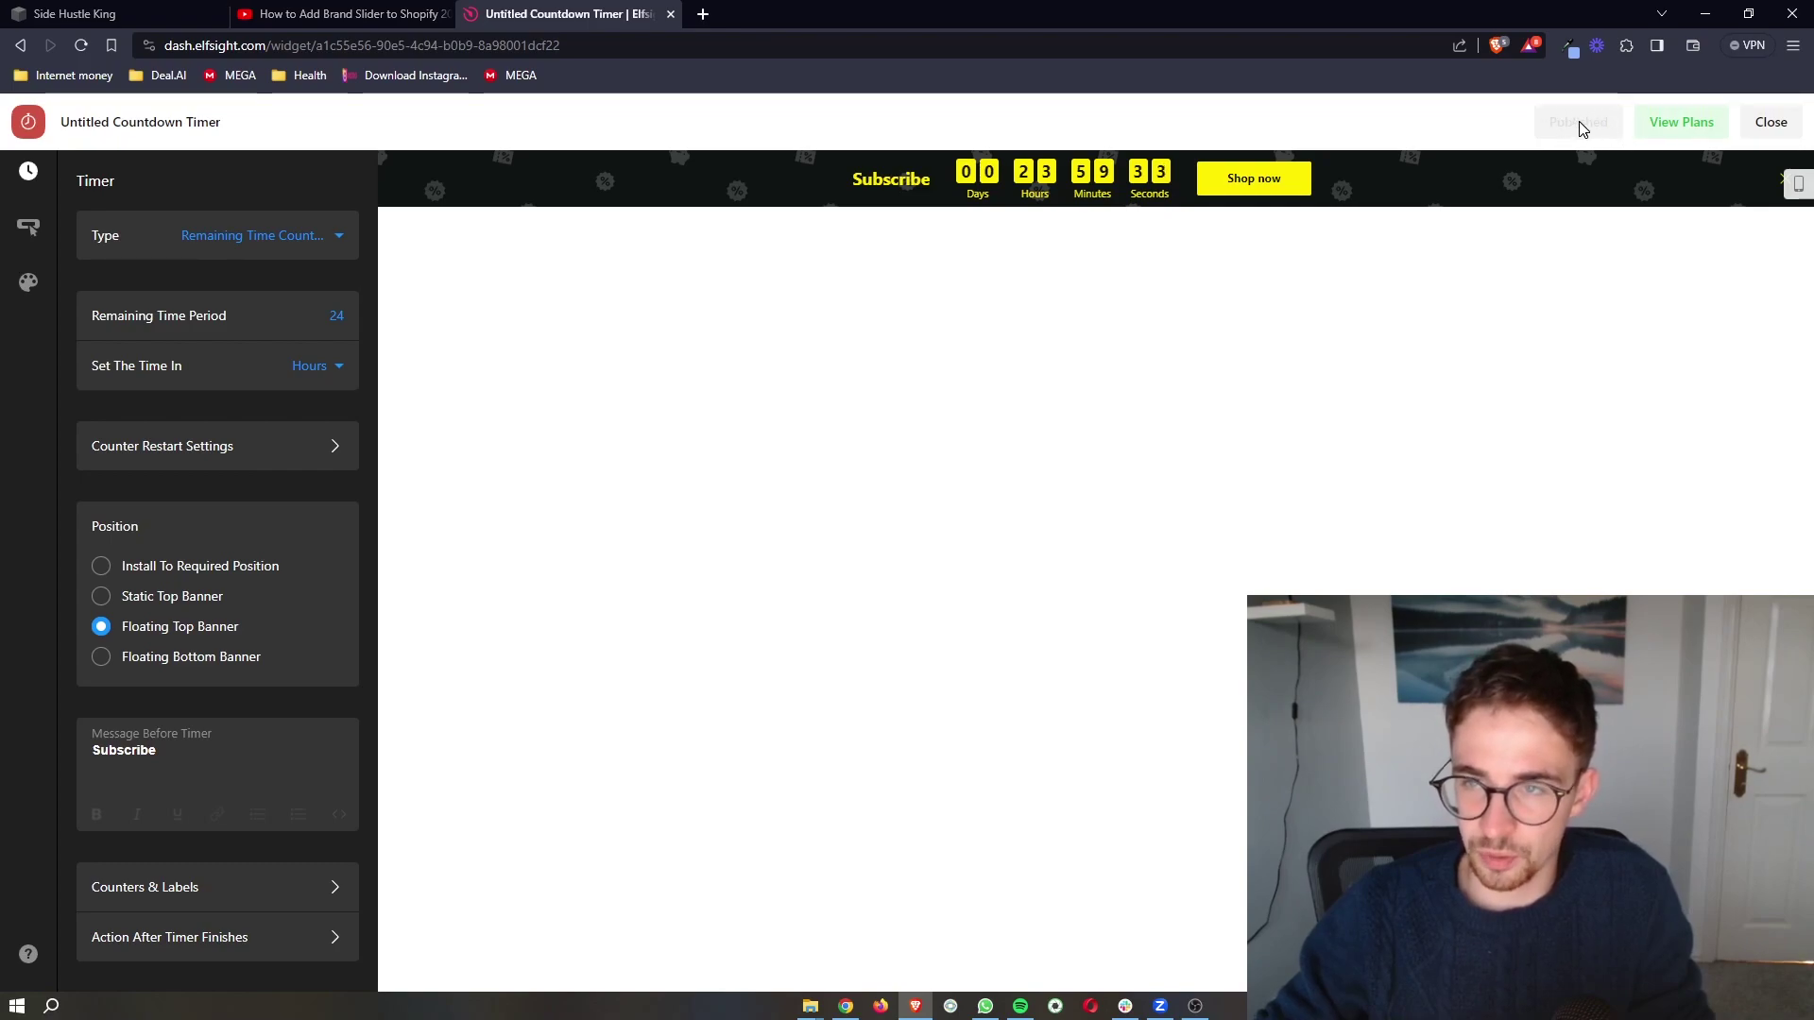
{"action": "left_click", "coordinate": [1664, 133]}
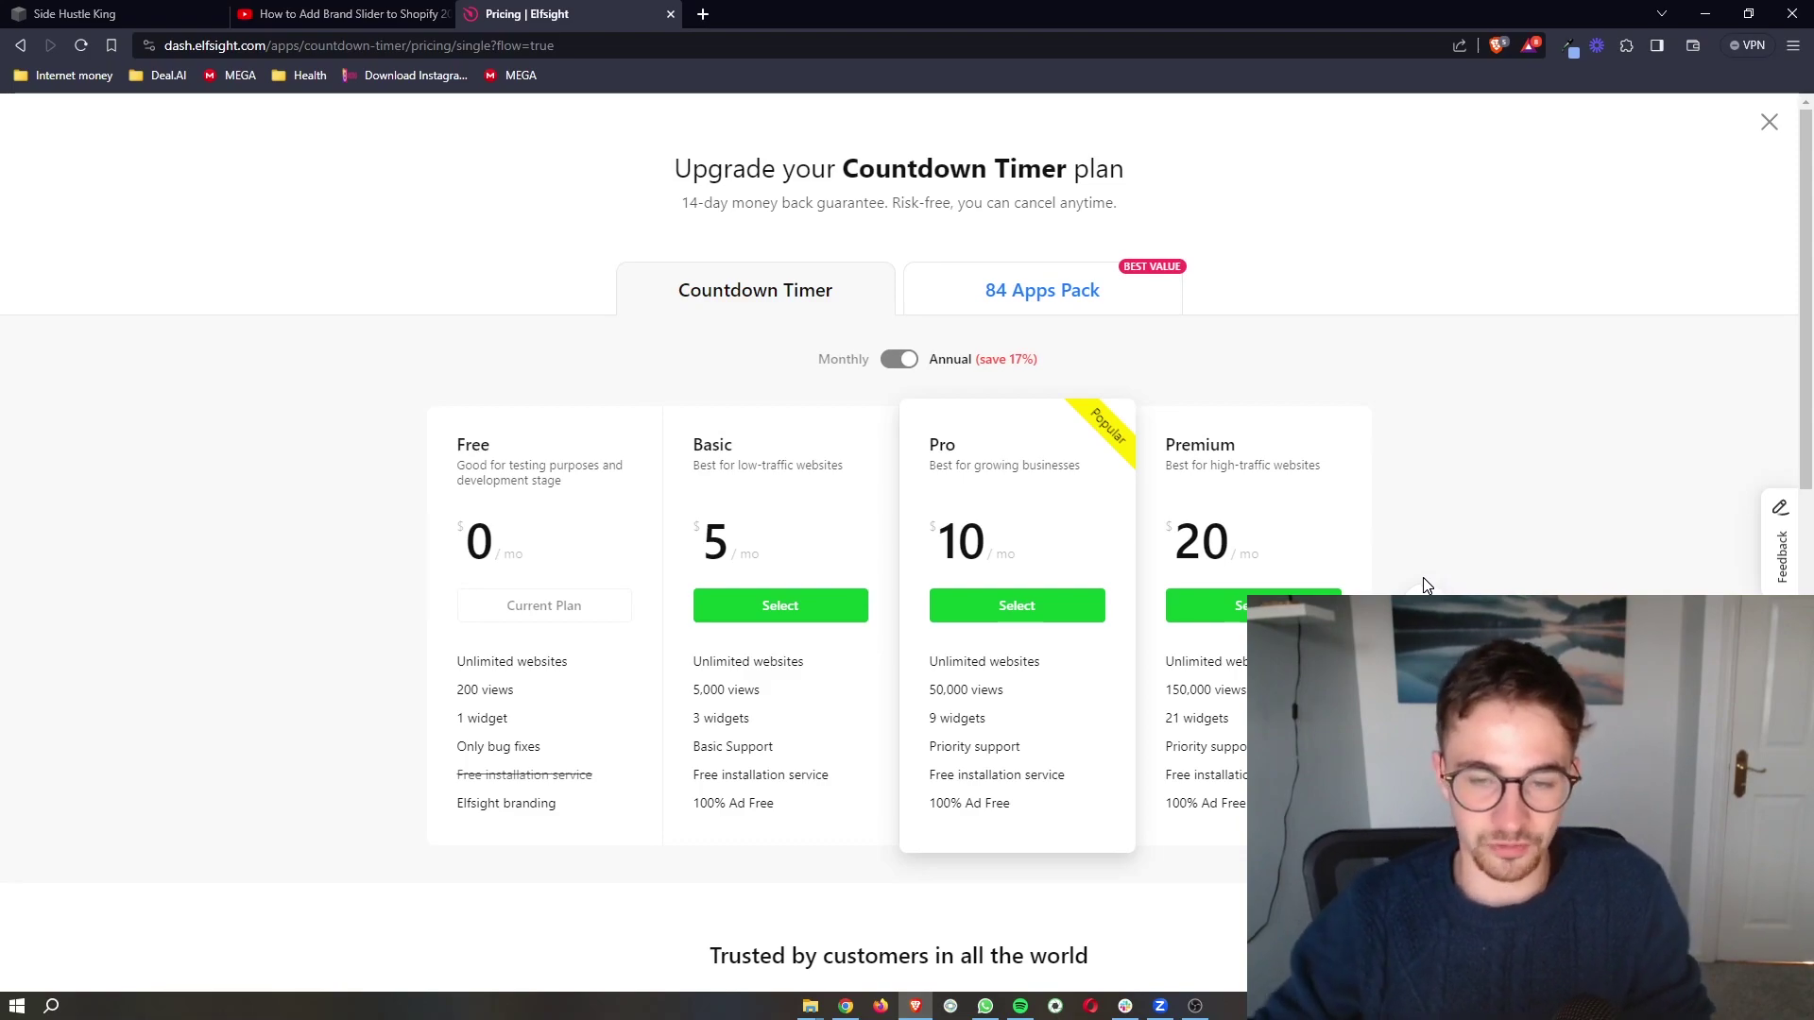
Compare the Pro and Premium plan view limits, then close the upgrade page to reach the embed code.
{"action": "scroll", "coordinate": [1436, 584], "scroll_direction": "up", "scroll_amount": 4}
{"action": "left_click_drag", "start_coordinate": [1266, 635], "coordinate": [1212, 619]}
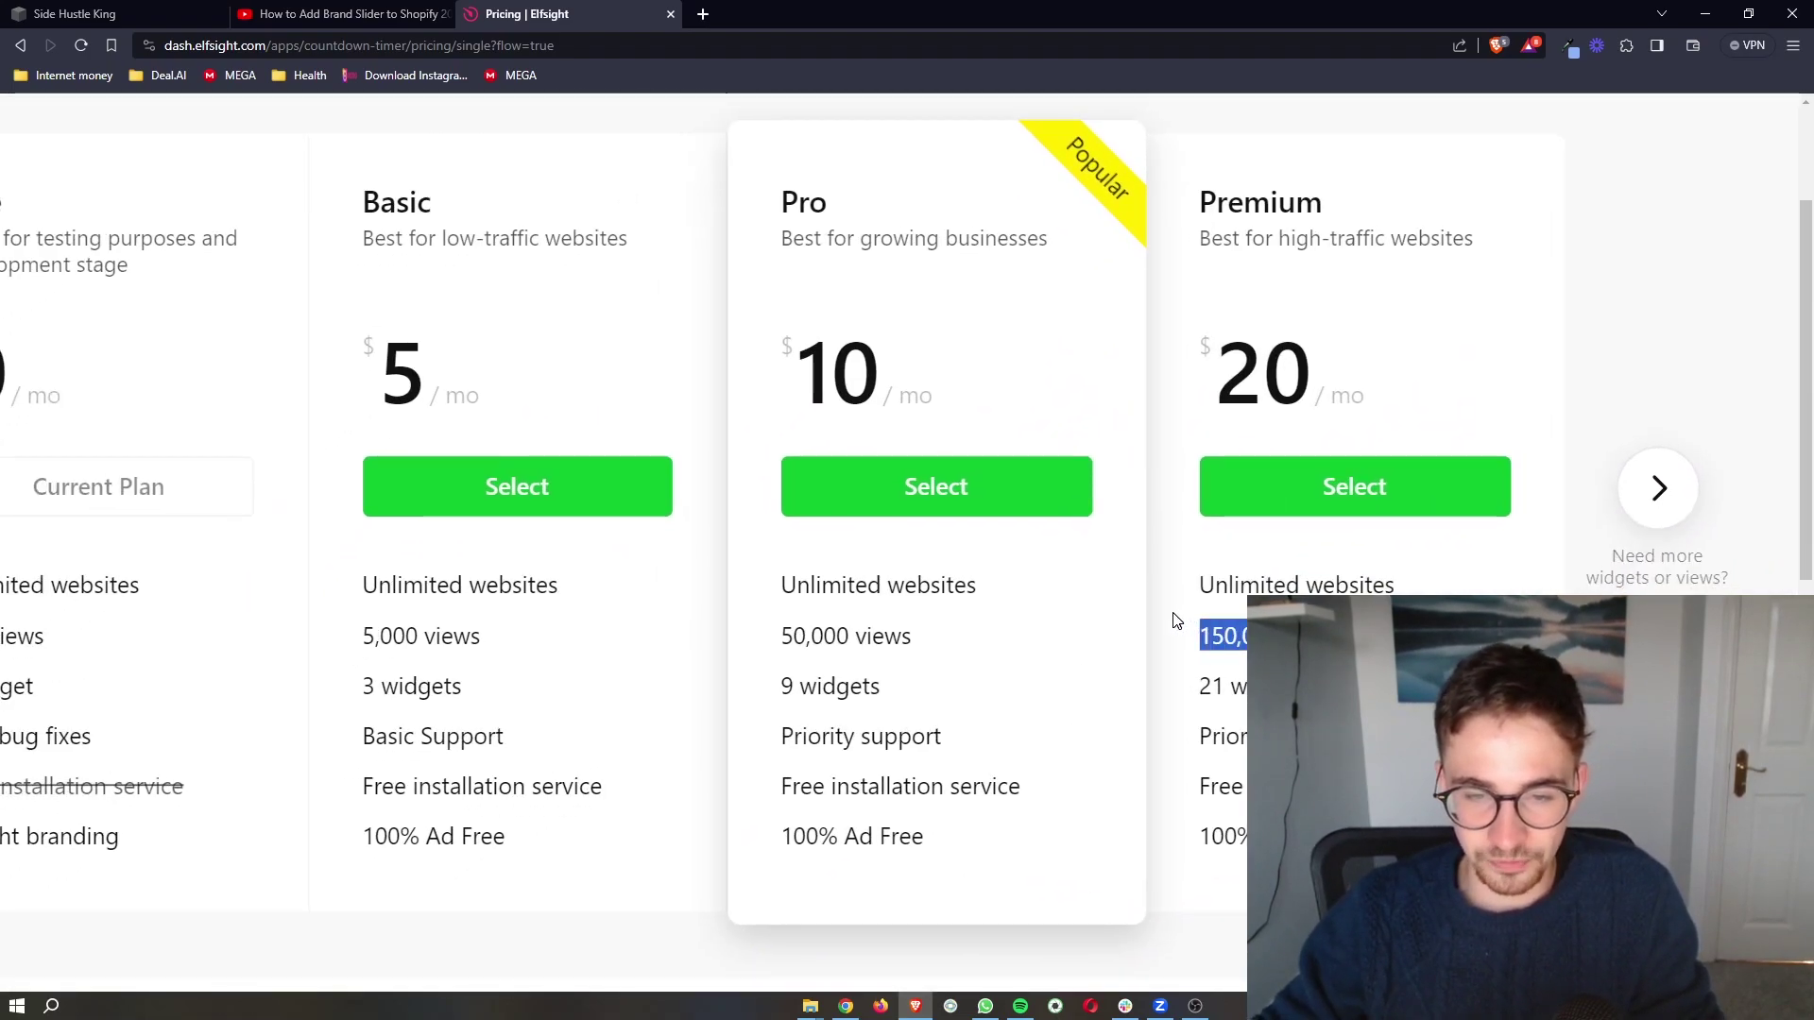
{"action": "left_click_drag", "start_coordinate": [925, 638], "coordinate": [806, 623]}
{"action": "scroll", "coordinate": [806, 623], "scroll_direction": "down", "scroll_amount": 4}
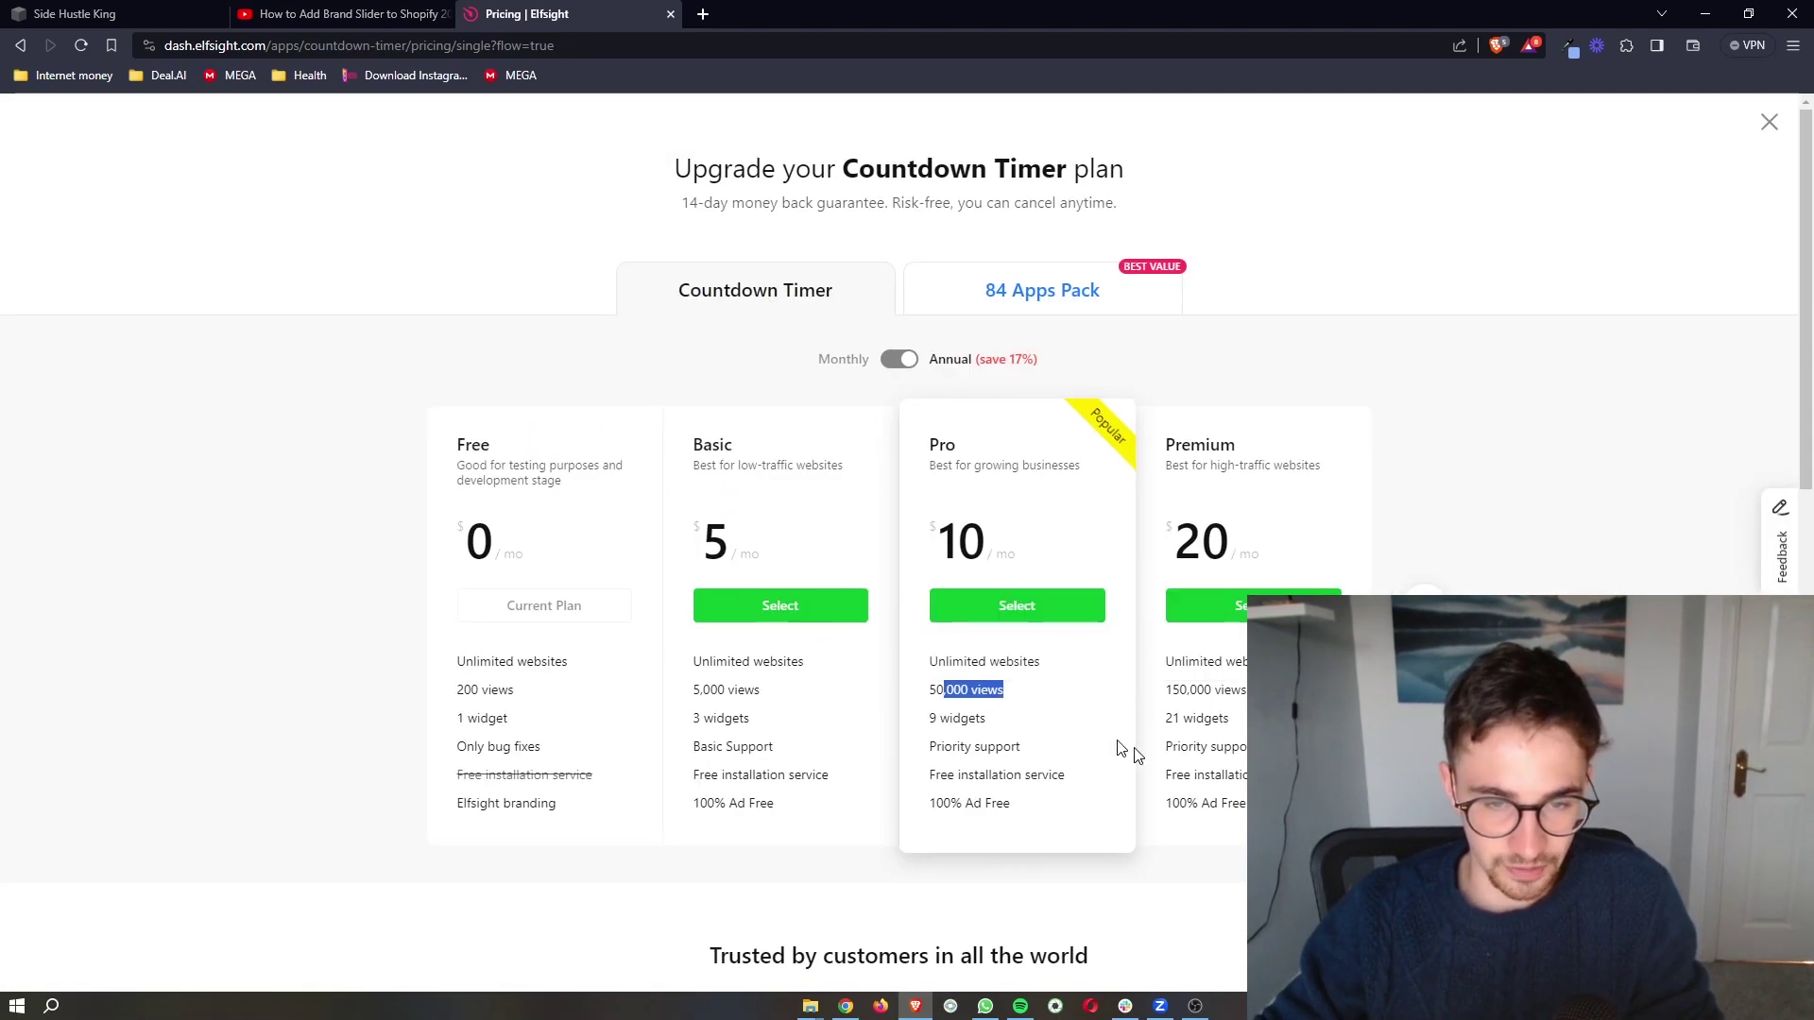
{"action": "left_click", "coordinate": [1044, 725]}
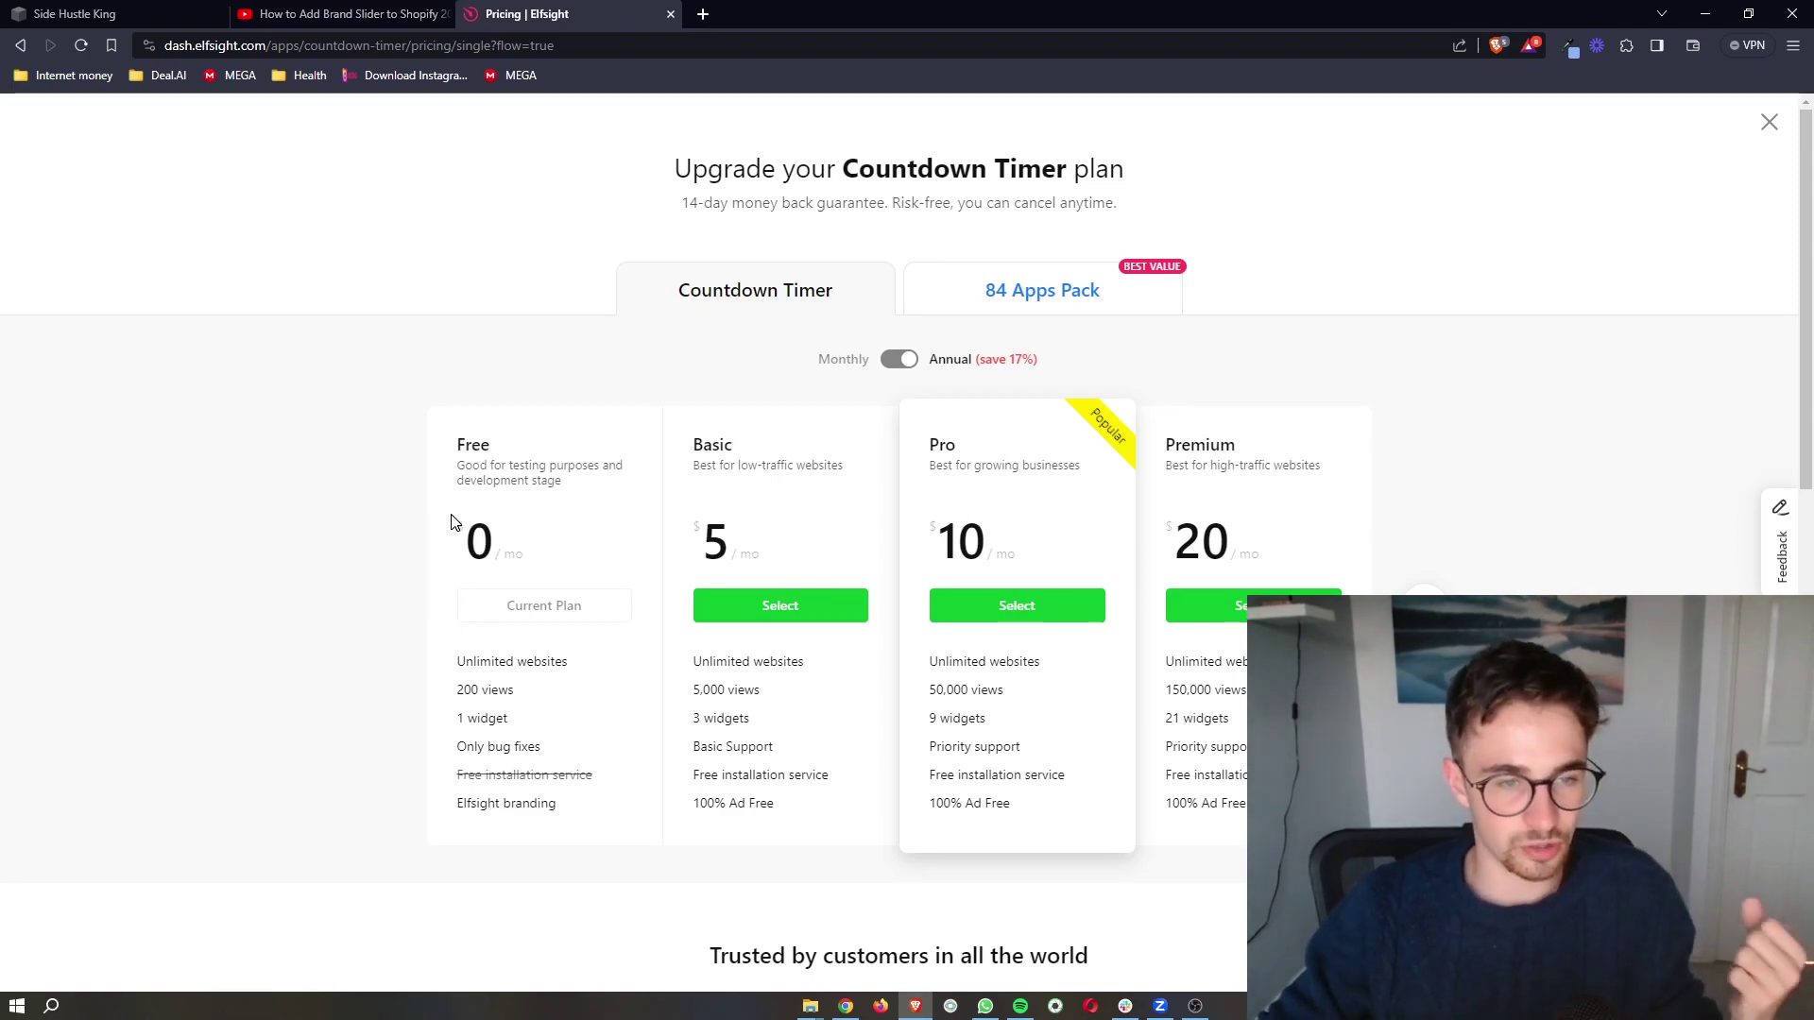
{"action": "key", "text": "Escape"}
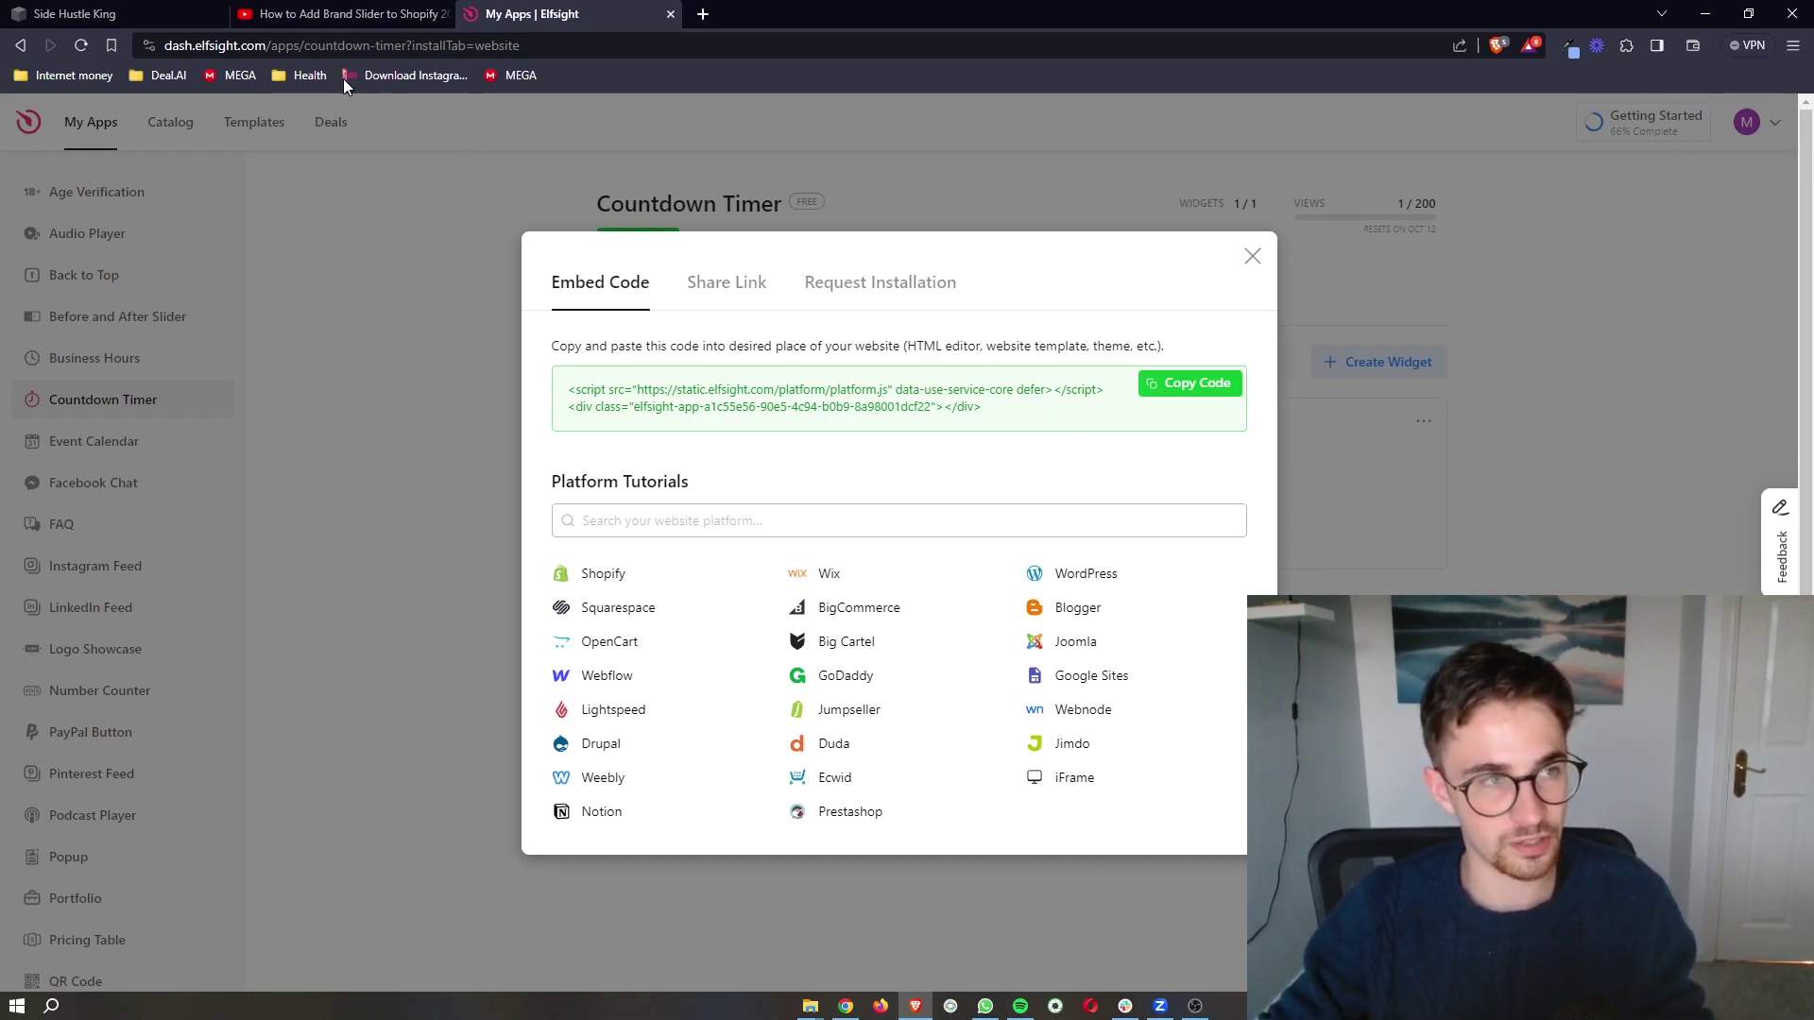
Switch to the 'Side Hustle King' Squarespace tab showing the page list.
{"action": "left_click", "coordinate": [100, 14]}
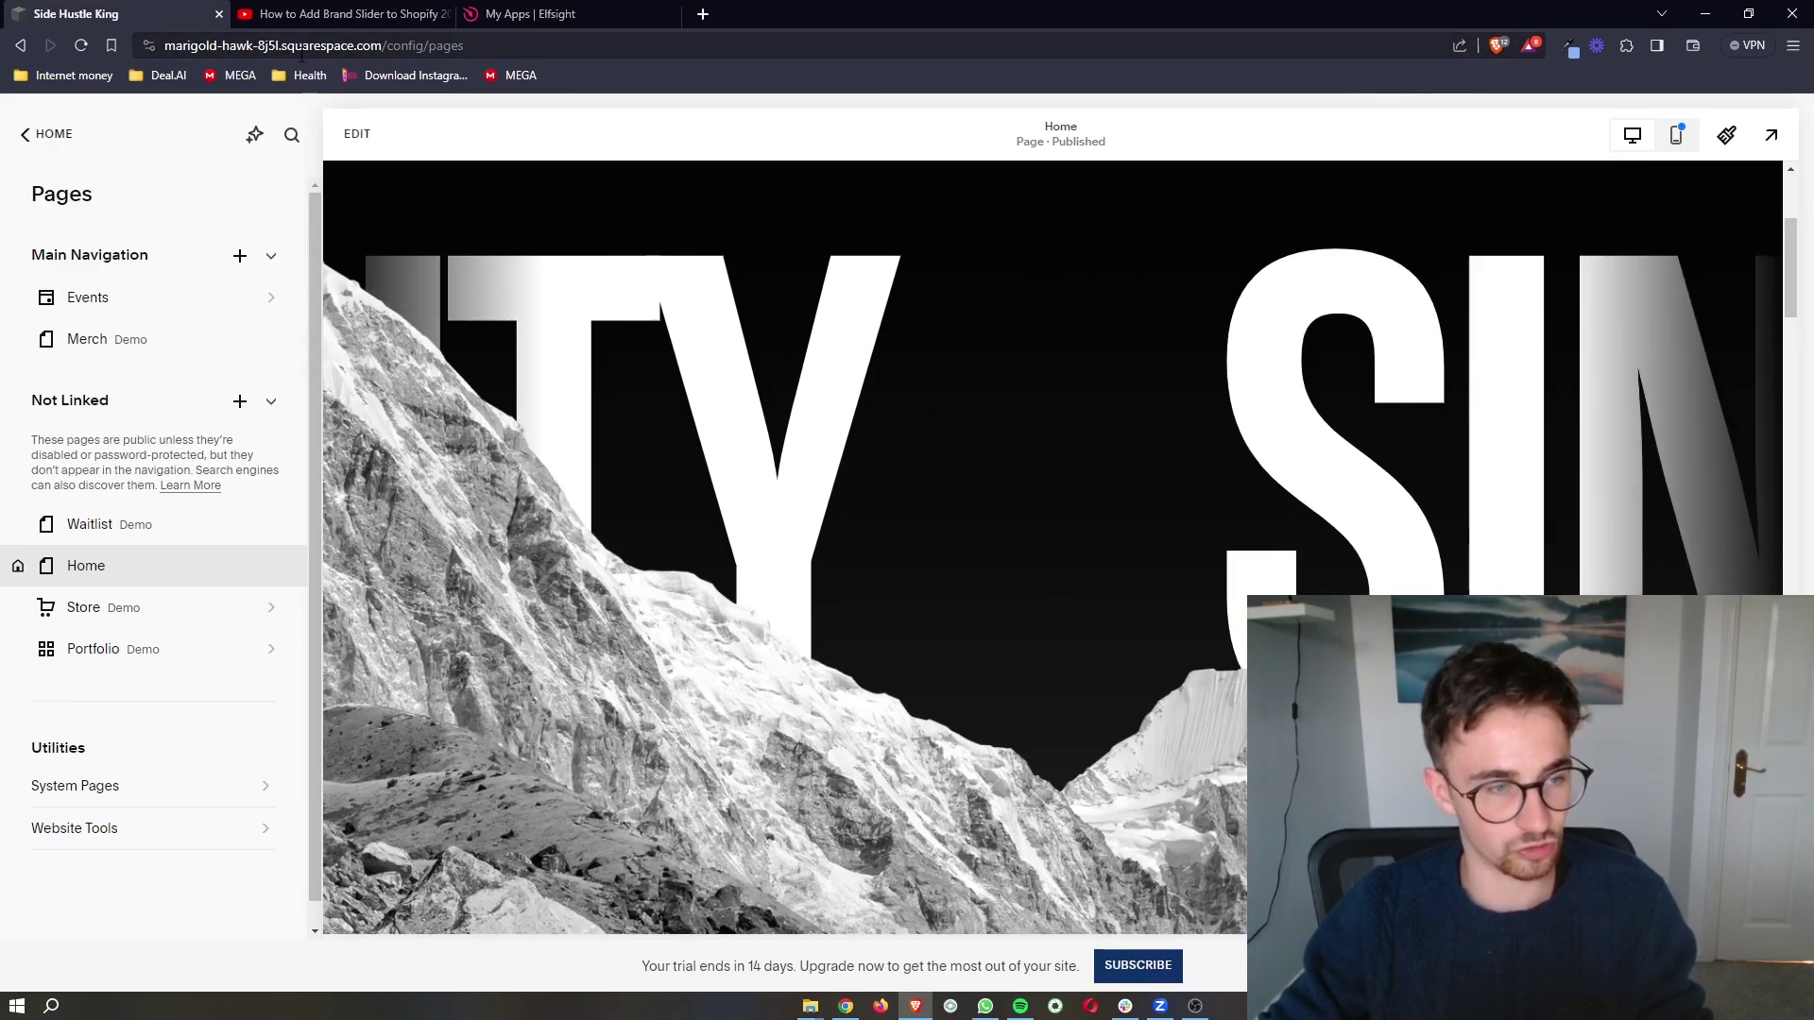
Edit the Home page and open the block list in the Join the Waitlist section.
{"action": "left_click", "coordinate": [356, 133]}
{"action": "scroll", "coordinate": [664, 569], "scroll_direction": "down", "scroll_amount": 5}
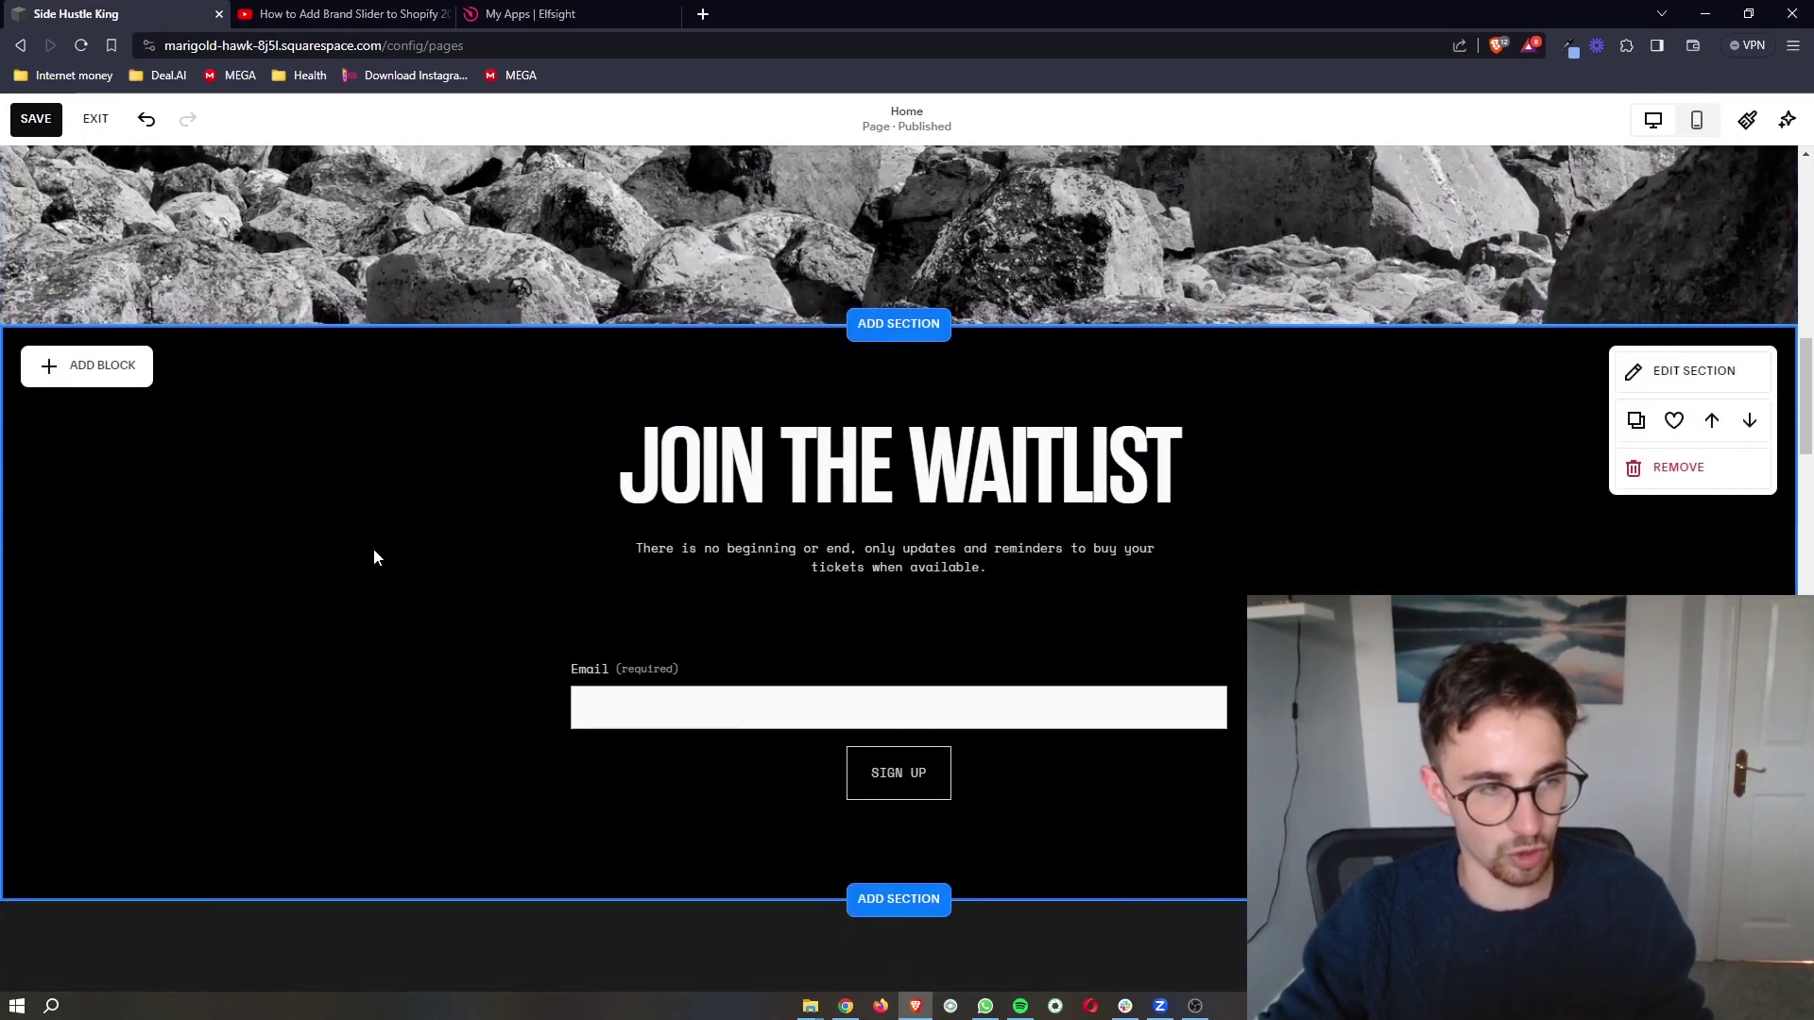
{"action": "left_click", "coordinate": [92, 377]}
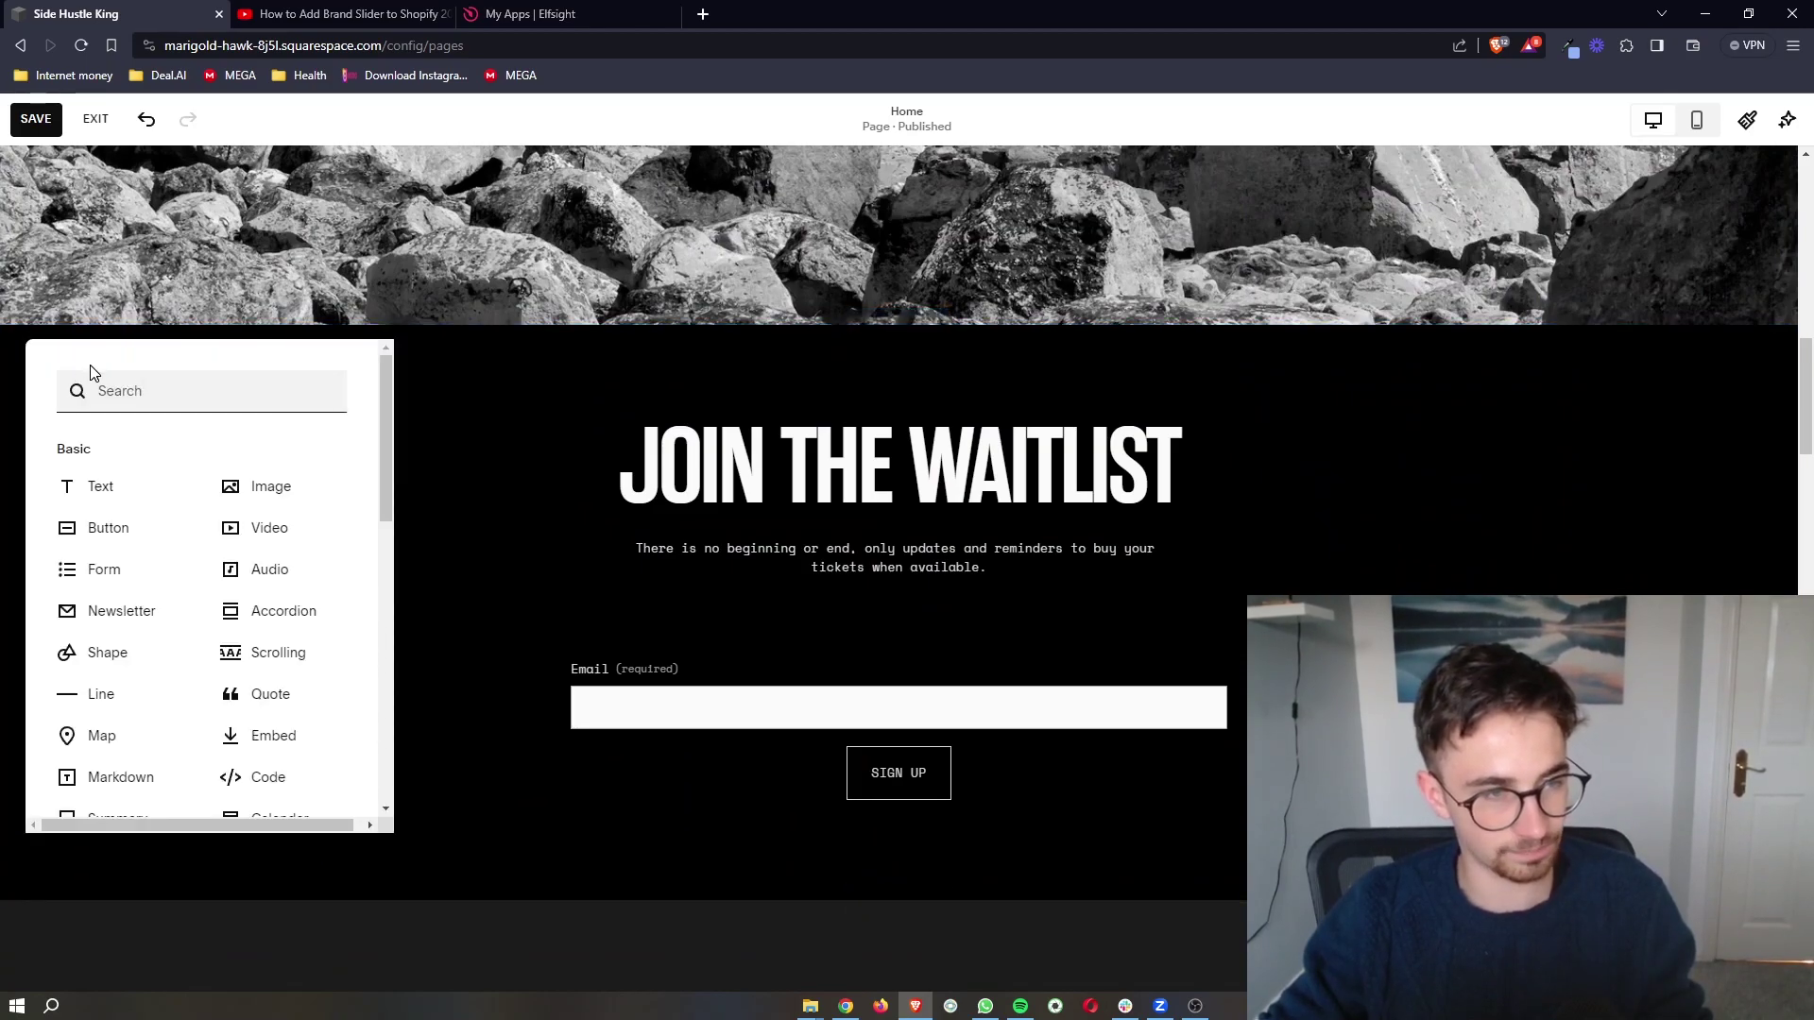
{"action": "scroll", "coordinate": [132, 500], "scroll_direction": "down", "scroll_amount": 2}
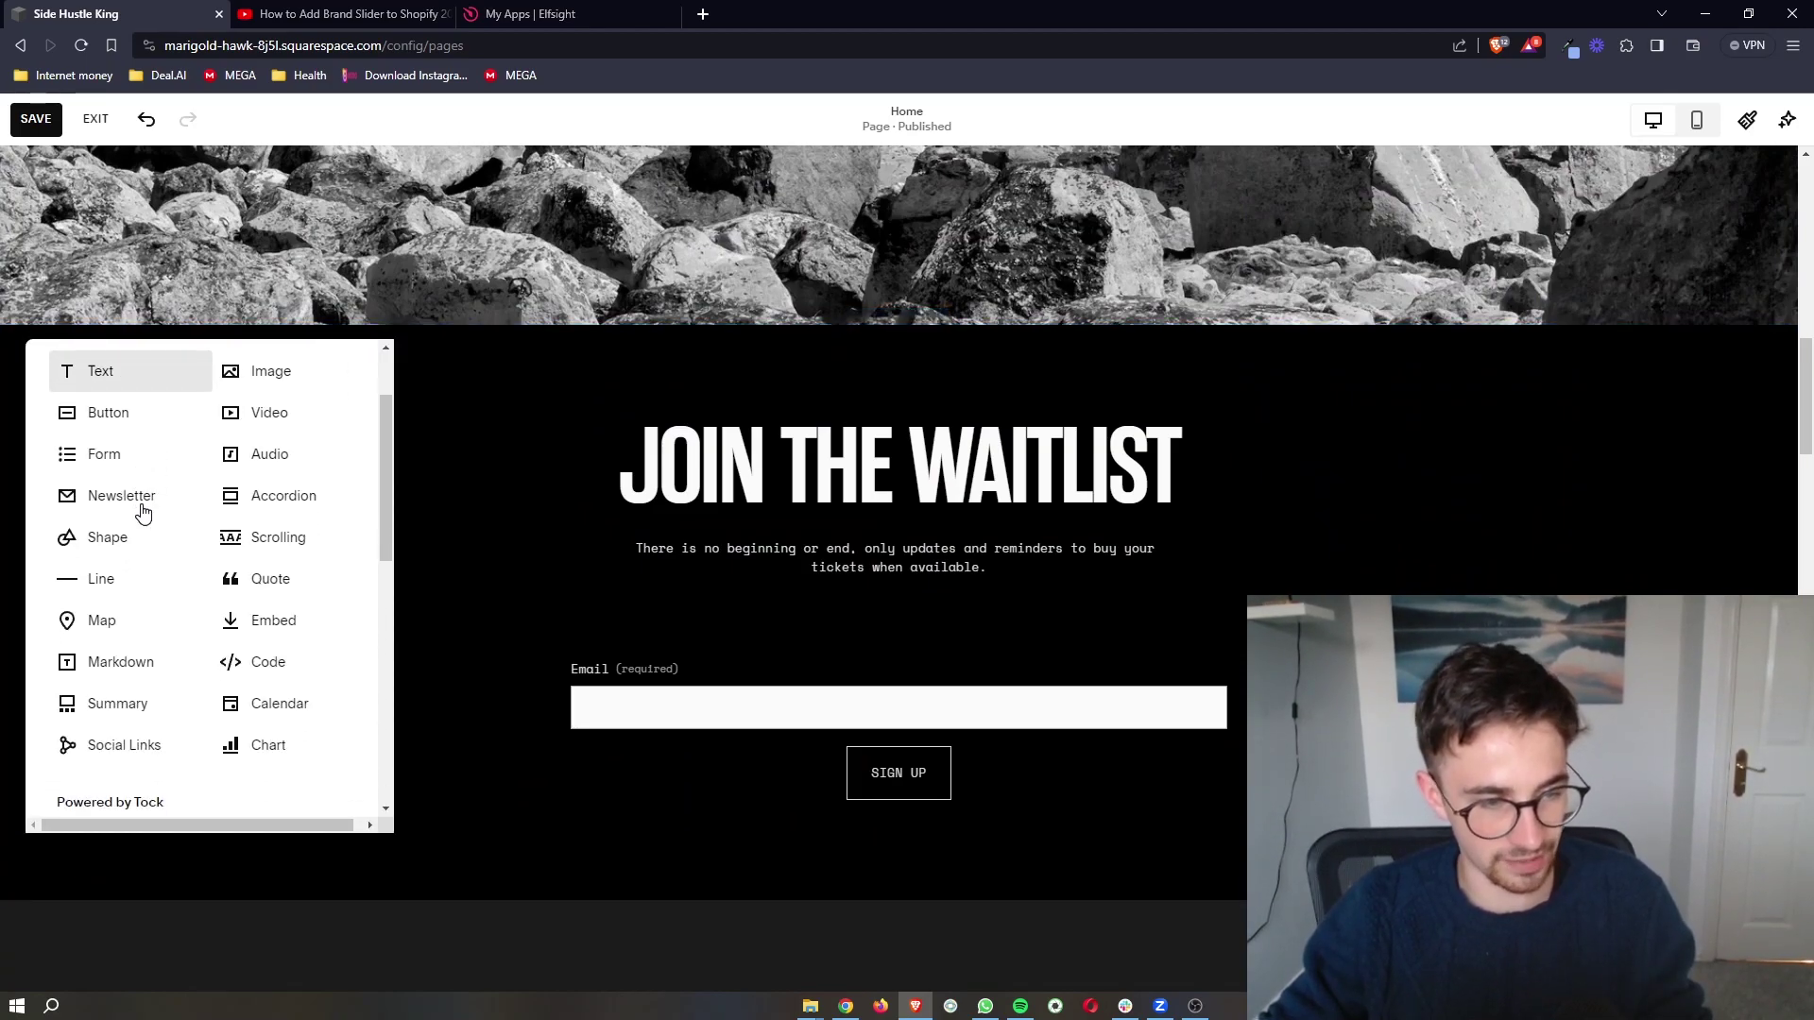
Add a Code block, replace its 'Hello, World!' placeholder with the pasted Elfsight embed code, and nudge it right.
{"action": "left_click", "coordinate": [261, 667]}
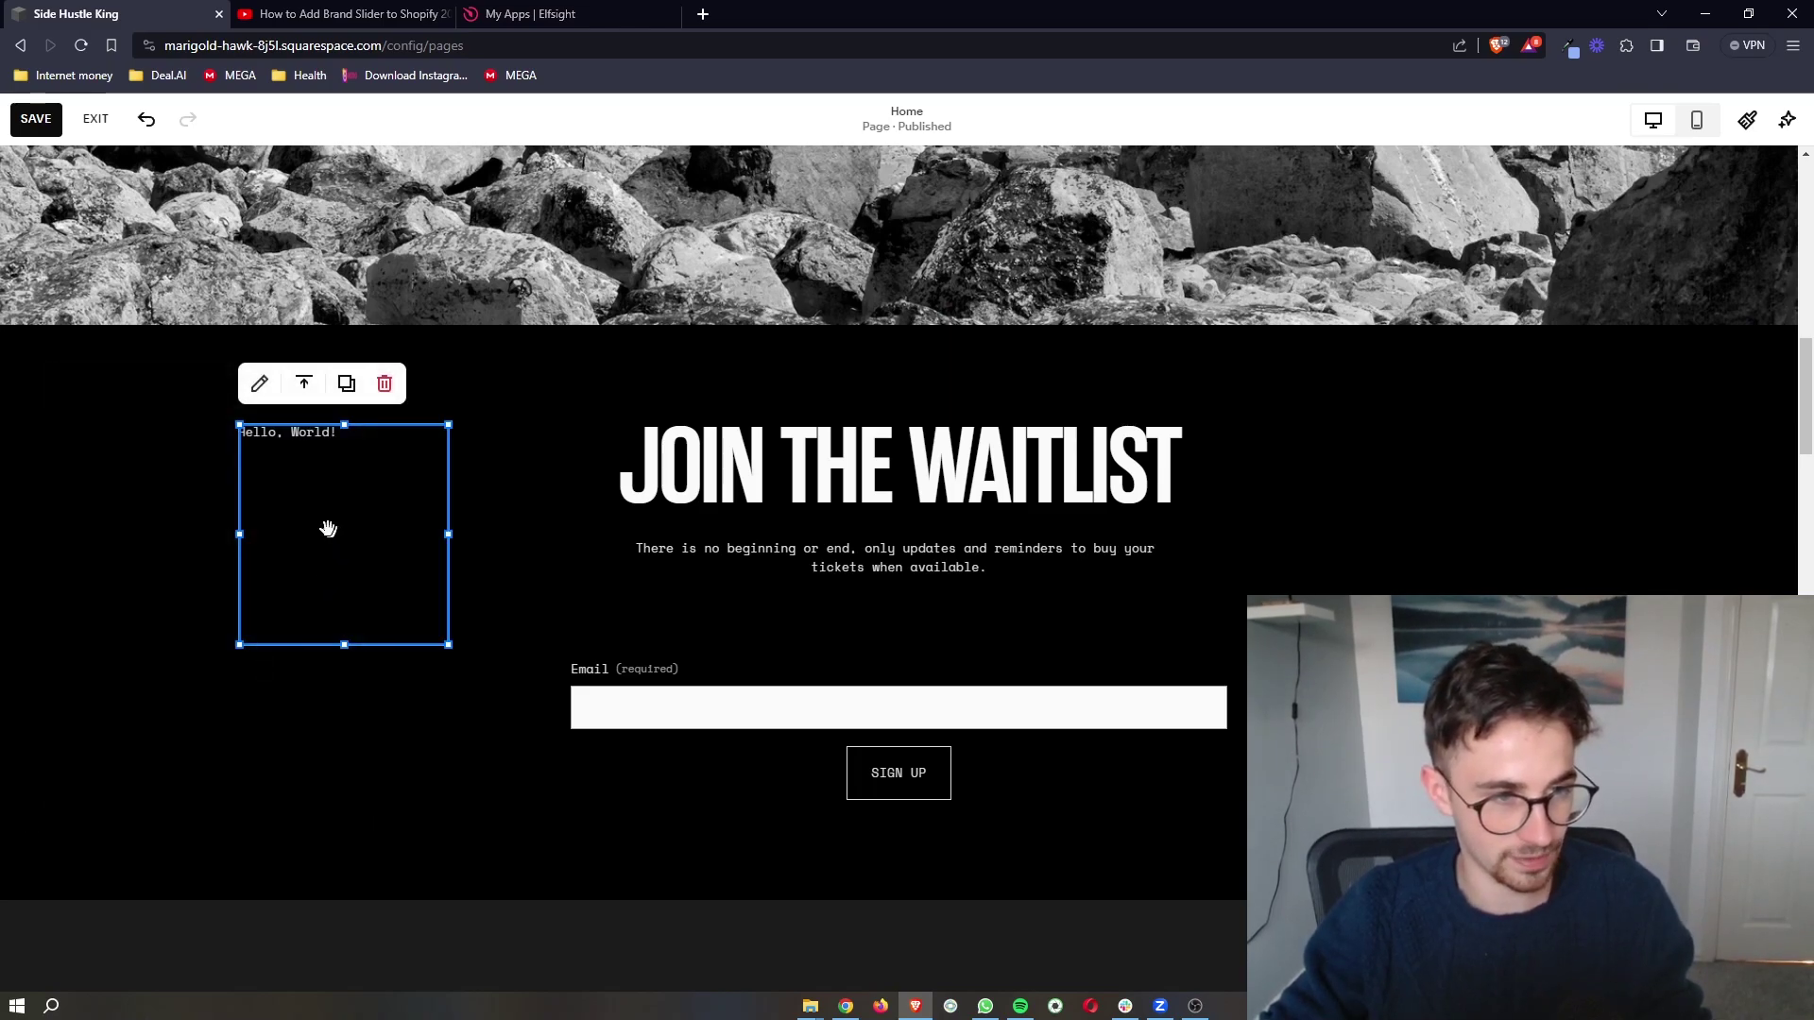
{"action": "double_click", "coordinate": [345, 482]}
{"action": "left_click_drag", "start_coordinate": [705, 582], "coordinate": [557, 525]}
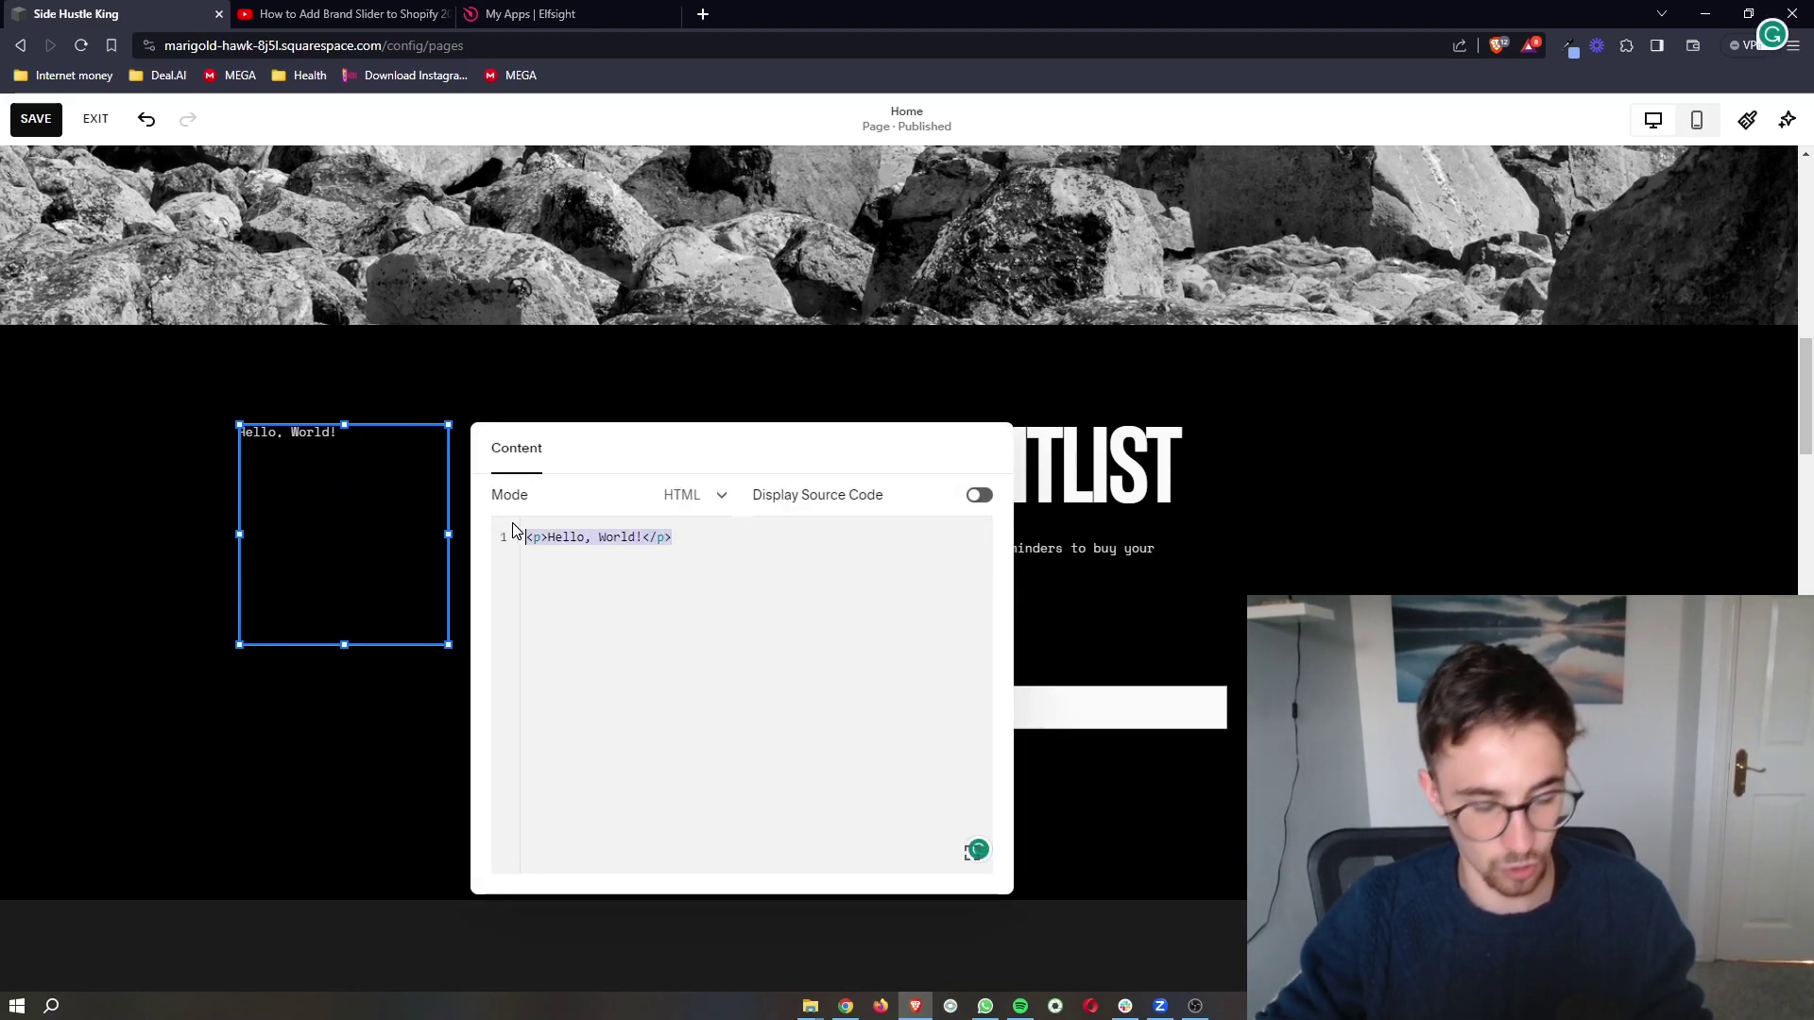
{"action": "type", "text": "<script src=\"https://static.elfsight.com/platform/platform.js\" data-use-service-core defer></script> <div class=\"elfsight-app-a1c55e56-90e5-4c94-b0b9-8a98001dcf22\"></div>"}
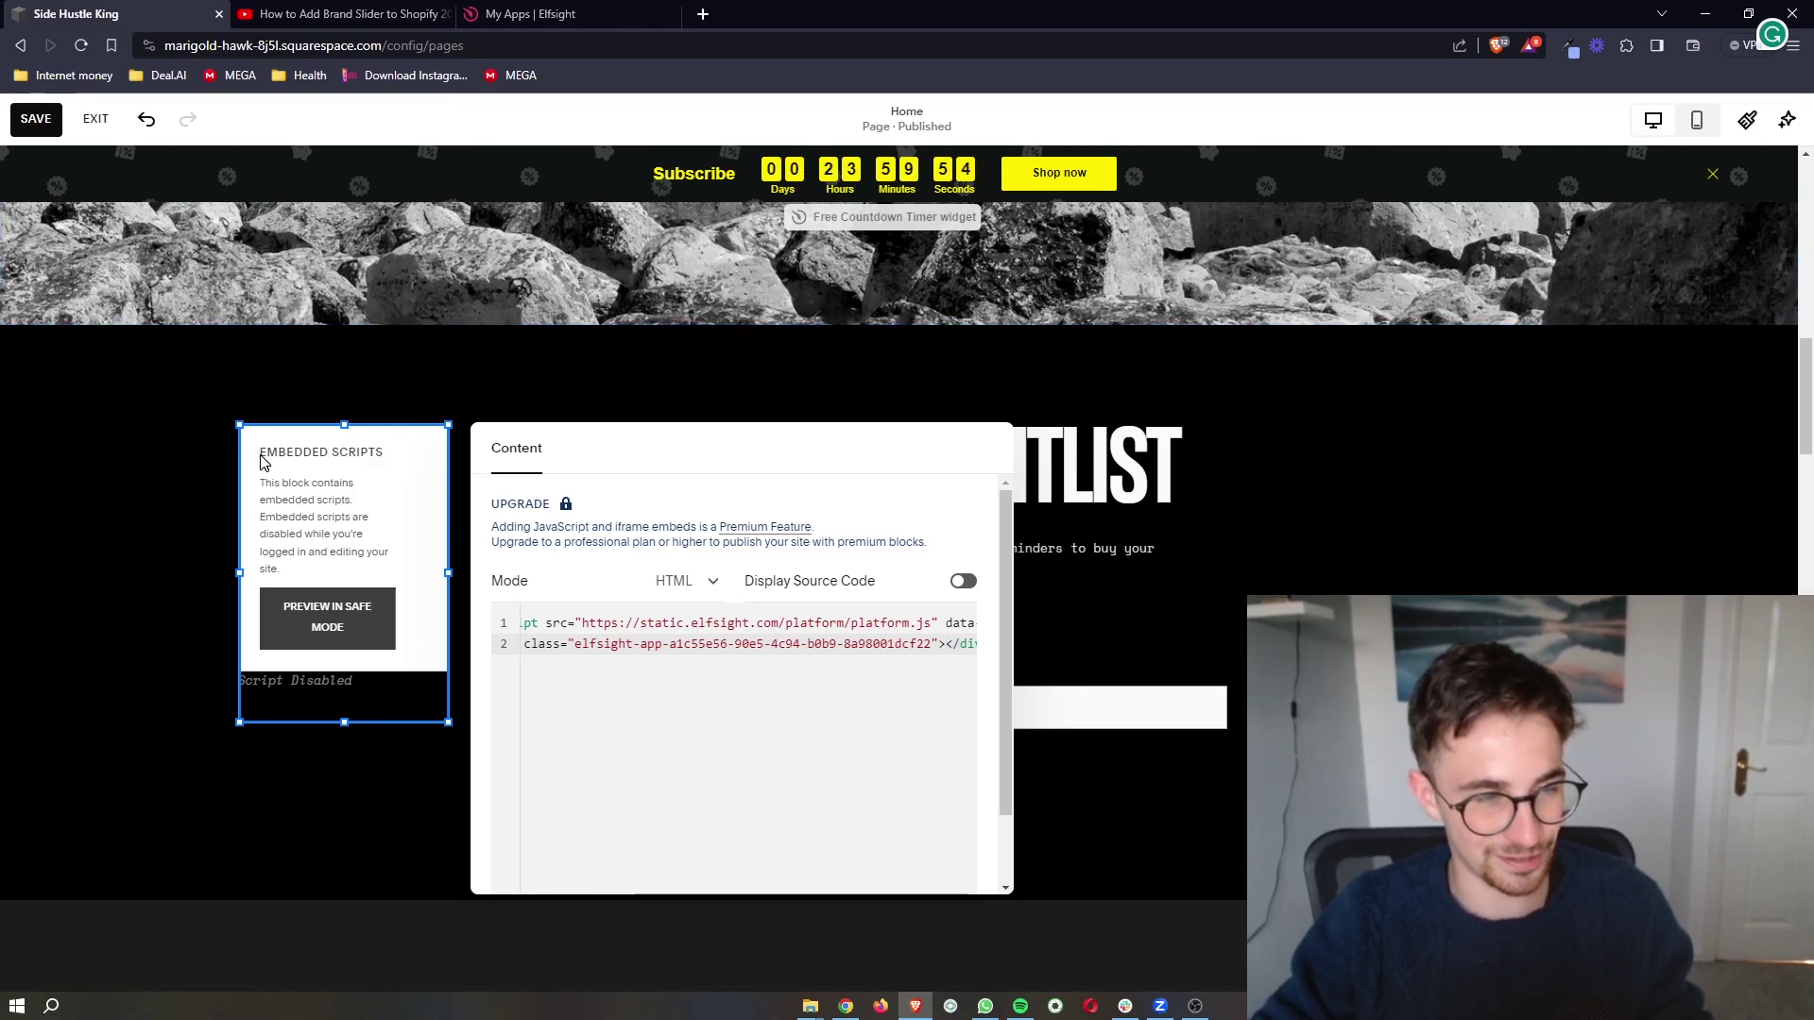
{"action": "mouse_move", "coordinate": [263, 460]}
{"action": "left_mouse_down"}
{"action": "mouse_move", "coordinate": [379, 457]}
{"action": "mouse_move", "coordinate": [281, 455]}
{"action": "left_mouse_up"}
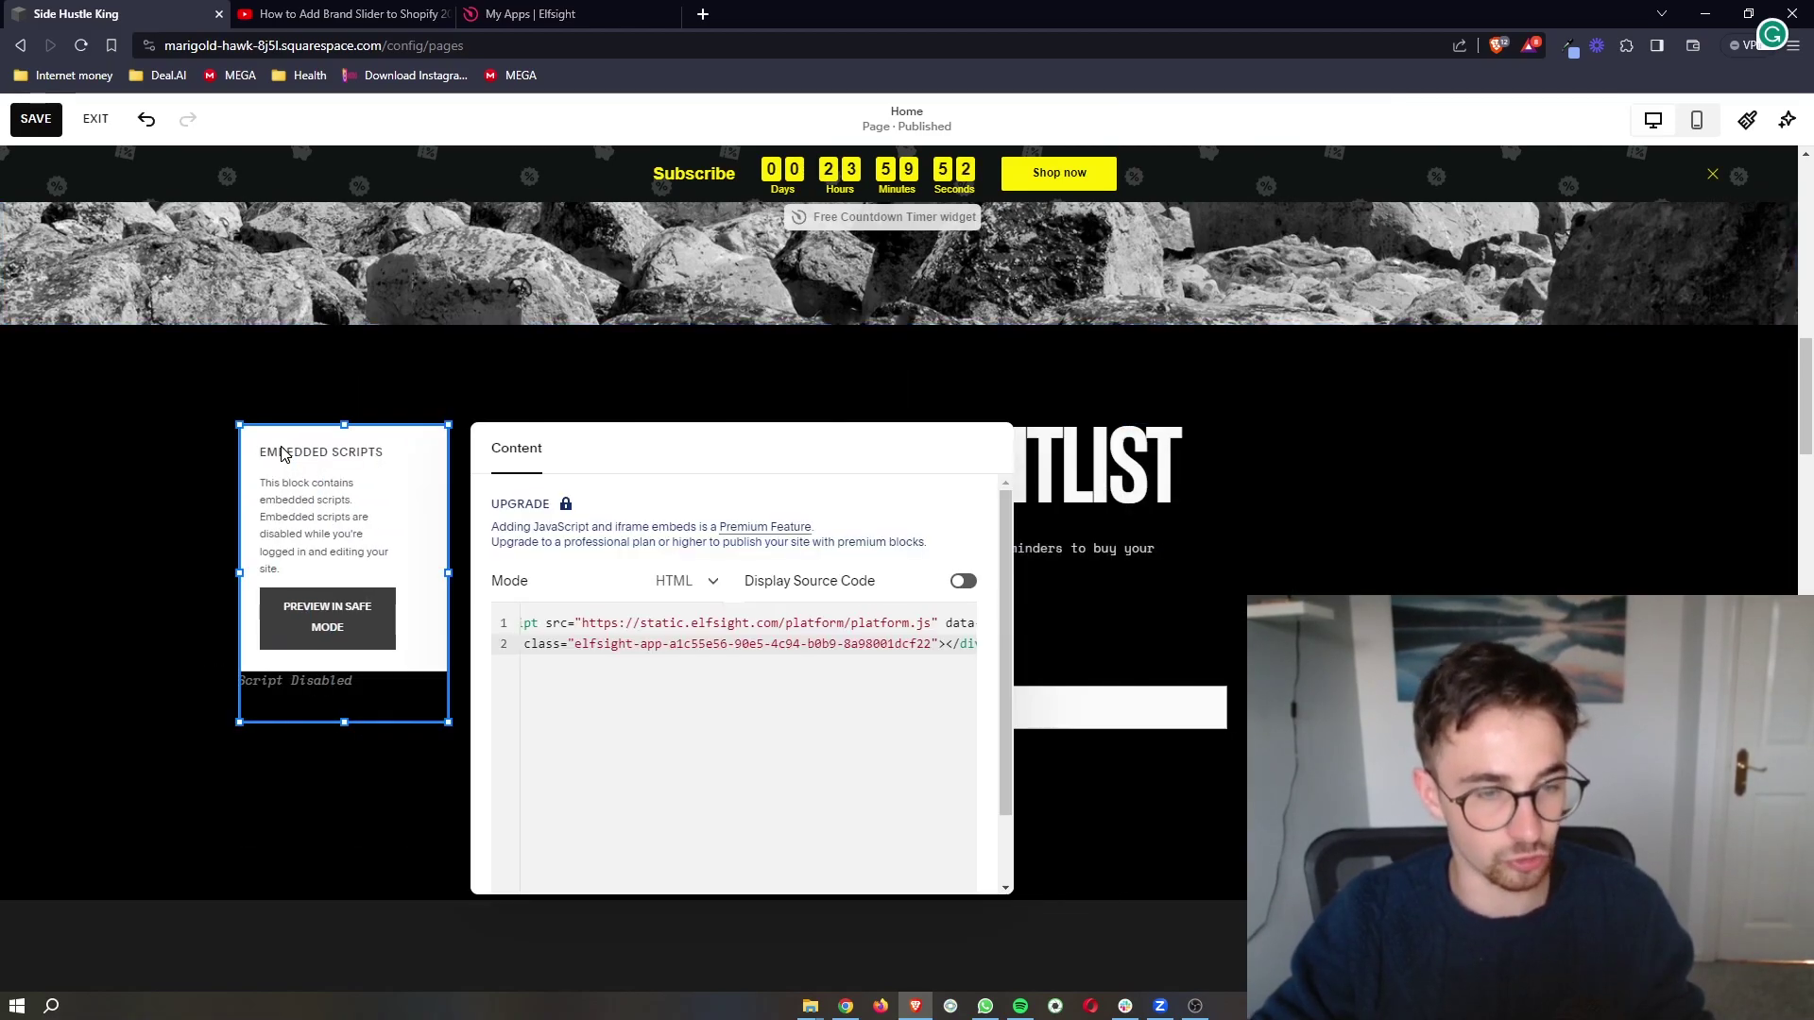
Save the Home page edits, exit the editor, and check the Subscribe countdown banner at the top.
{"action": "left_click", "coordinate": [35, 120]}
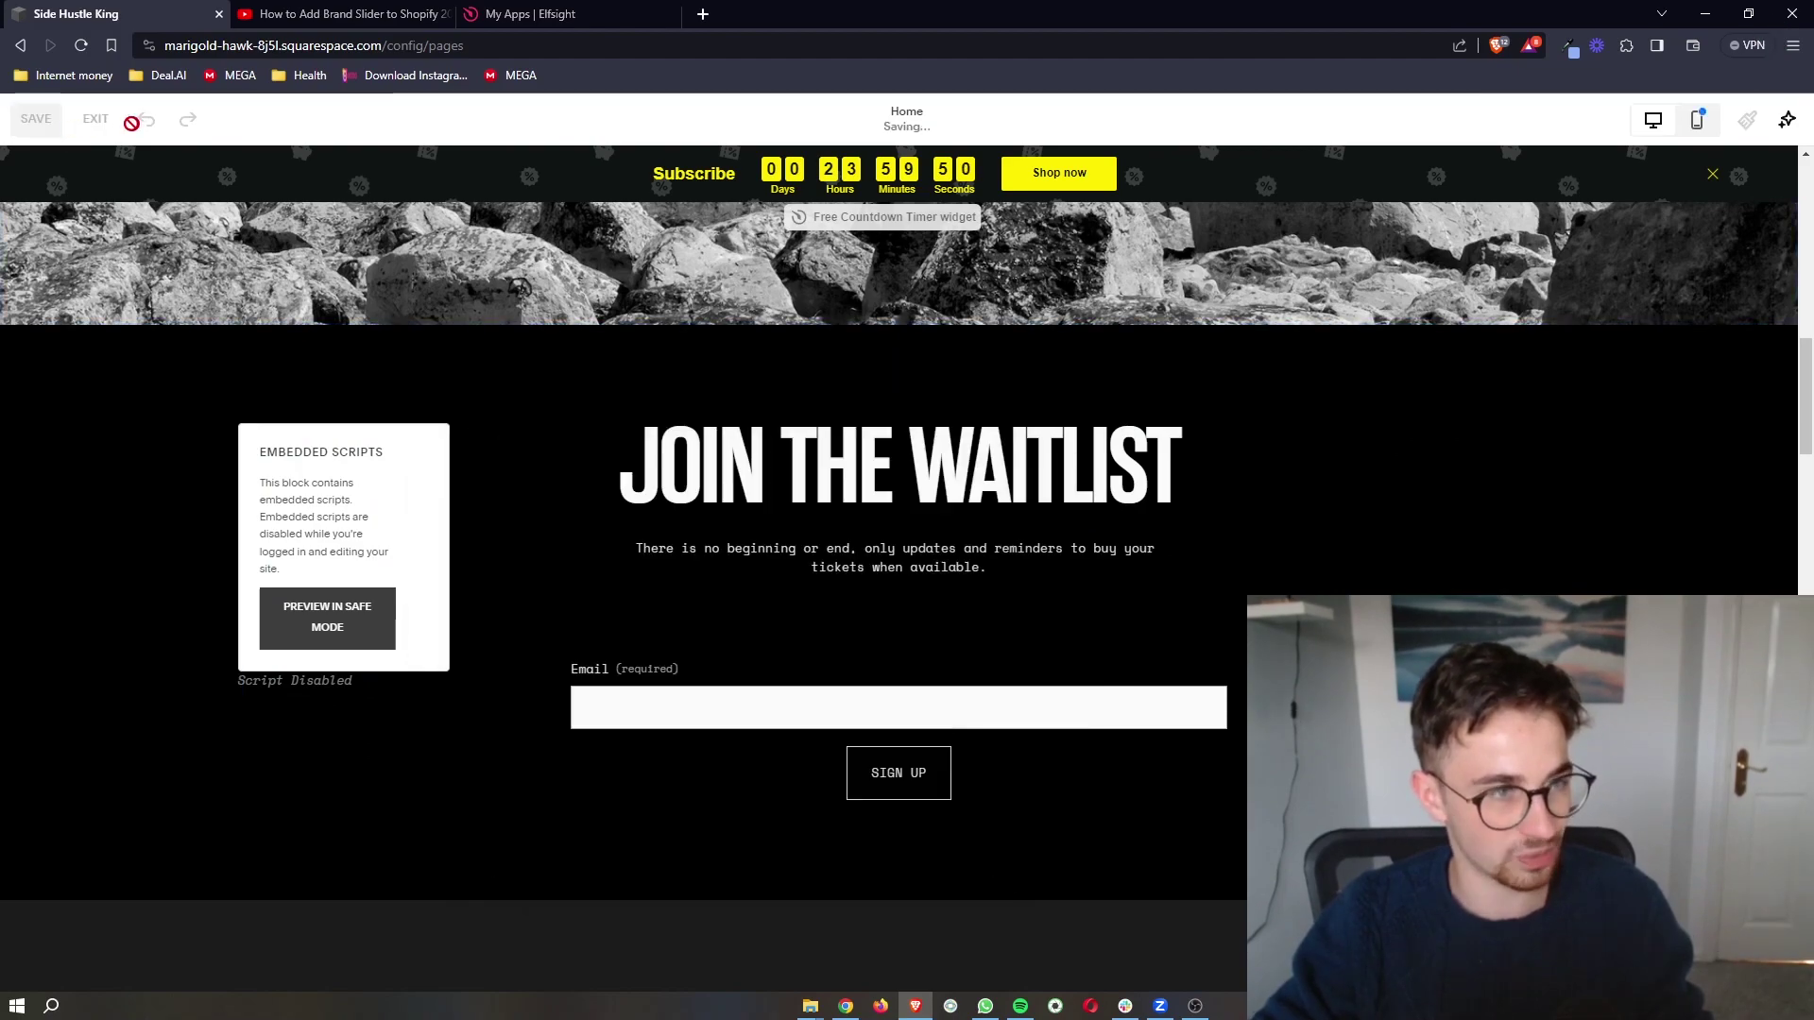
{"action": "left_click", "coordinate": [96, 120]}
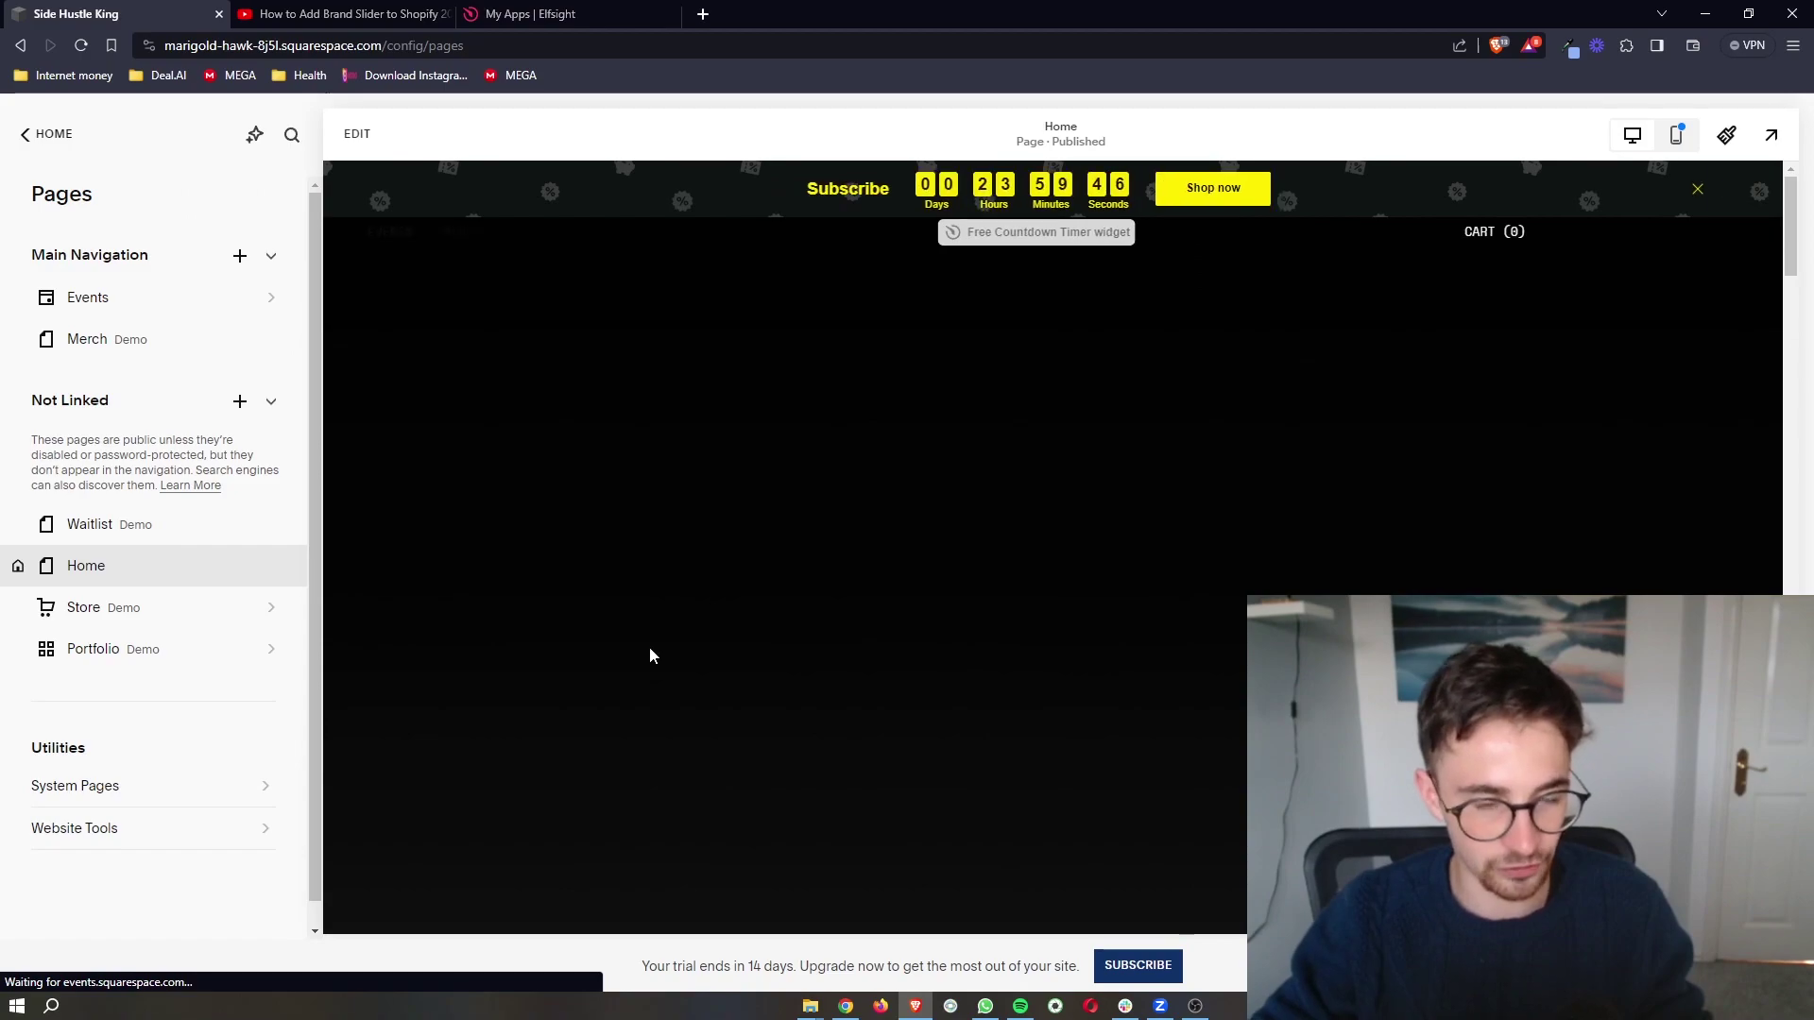
{"action": "scroll", "coordinate": [663, 672], "scroll_direction": "down", "scroll_amount": 10}
{"action": "scroll", "coordinate": [662, 586], "scroll_direction": "down", "scroll_amount": 1}
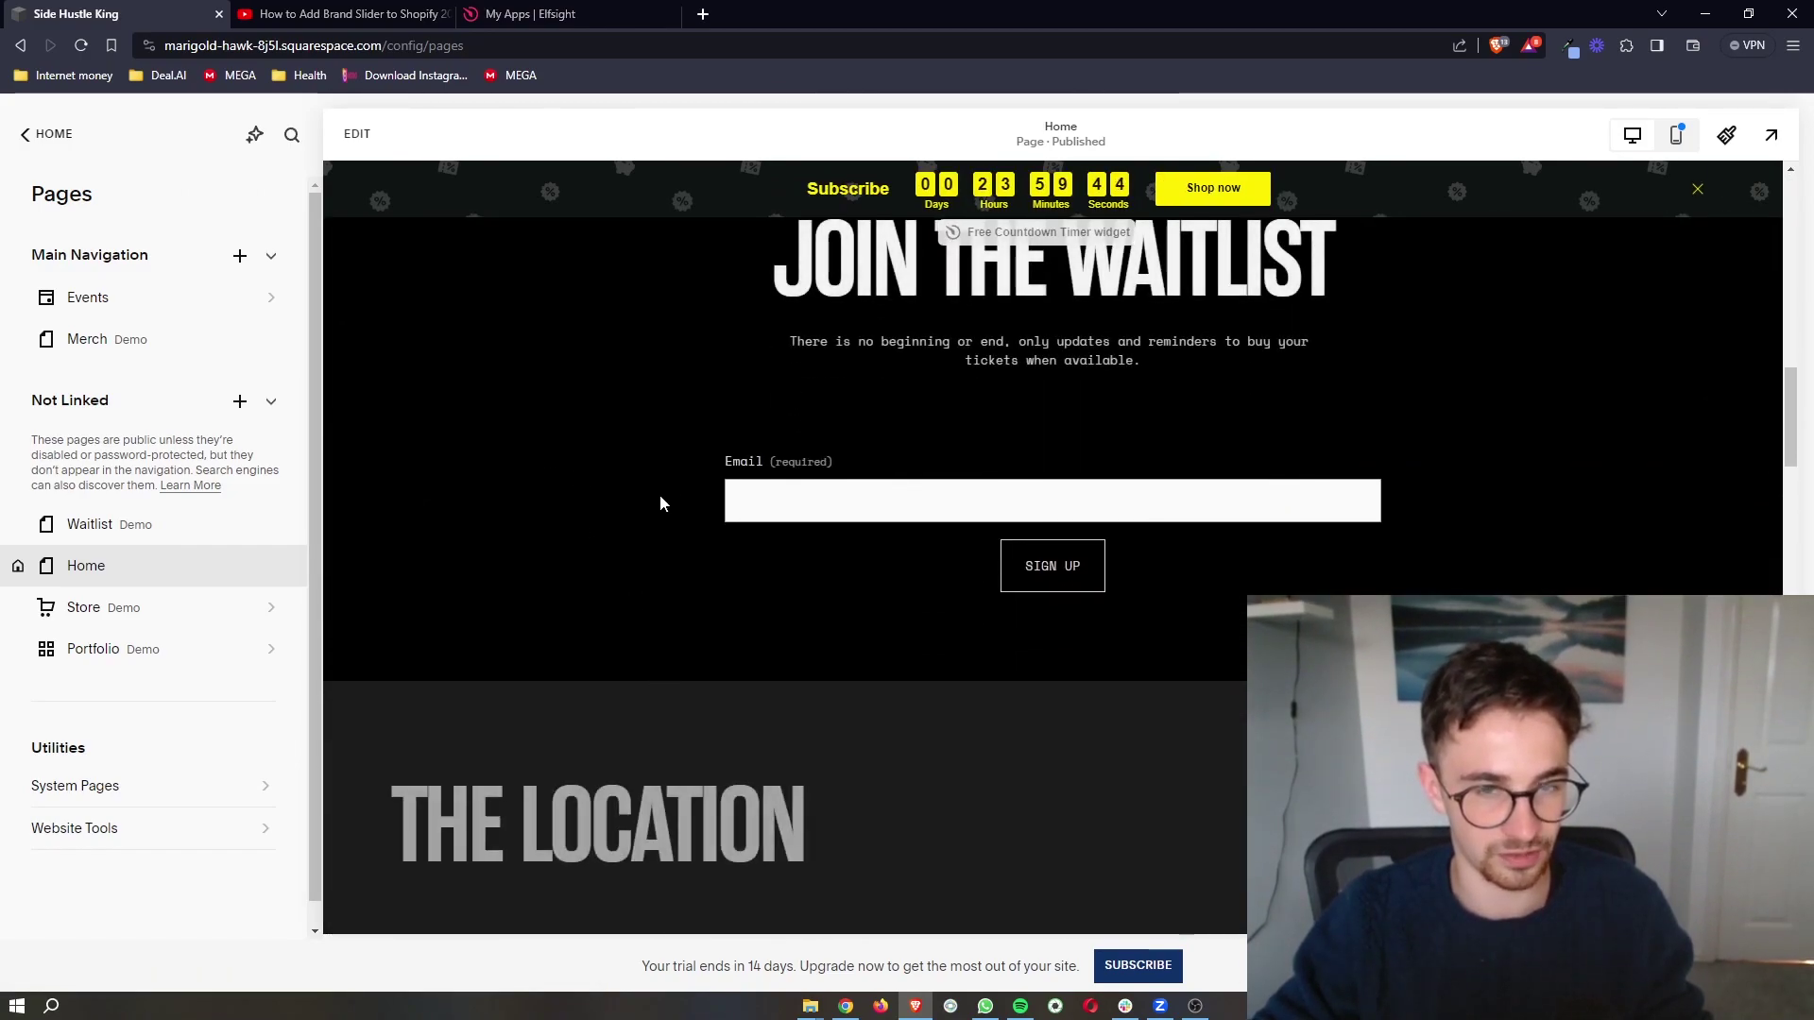
{"action": "scroll", "coordinate": [643, 463], "scroll_direction": "up", "scroll_amount": 2}
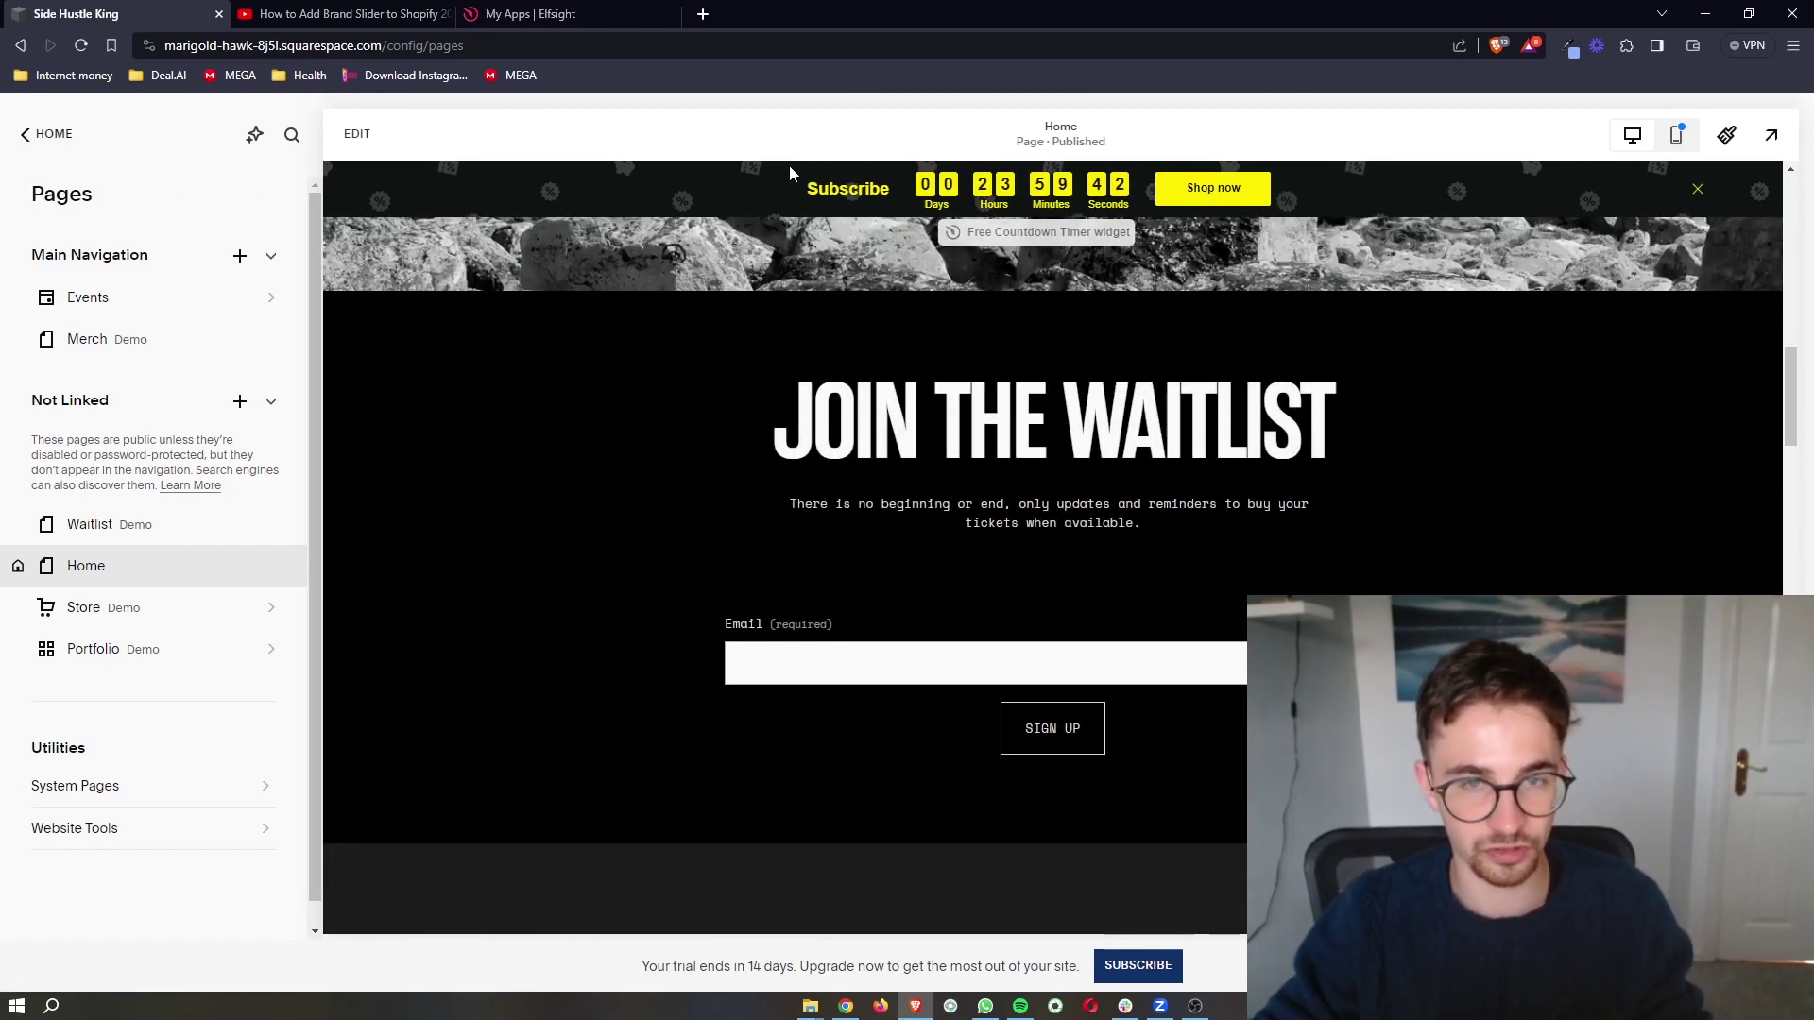